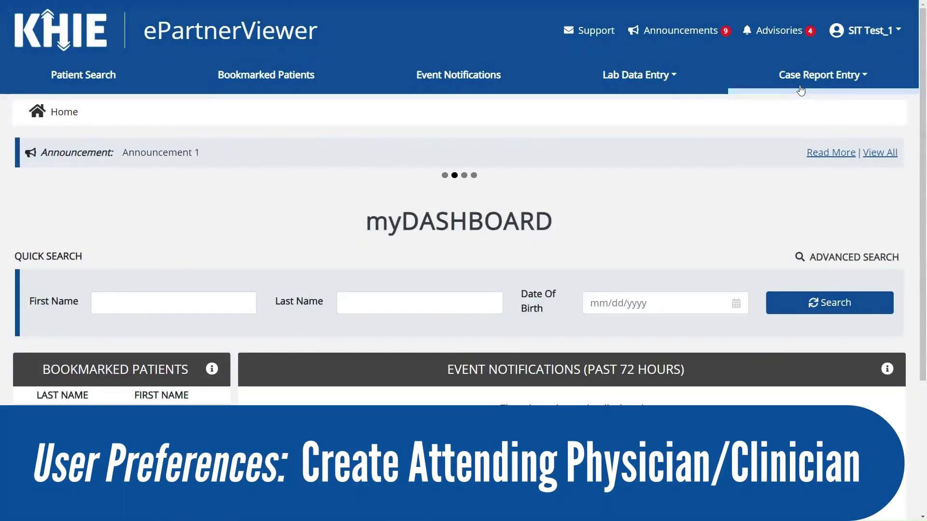
# - Open the Create Attending Physician/Clinician Details form from Manage User Preferences and scroll to Save
pyautogui.click(800, 90)
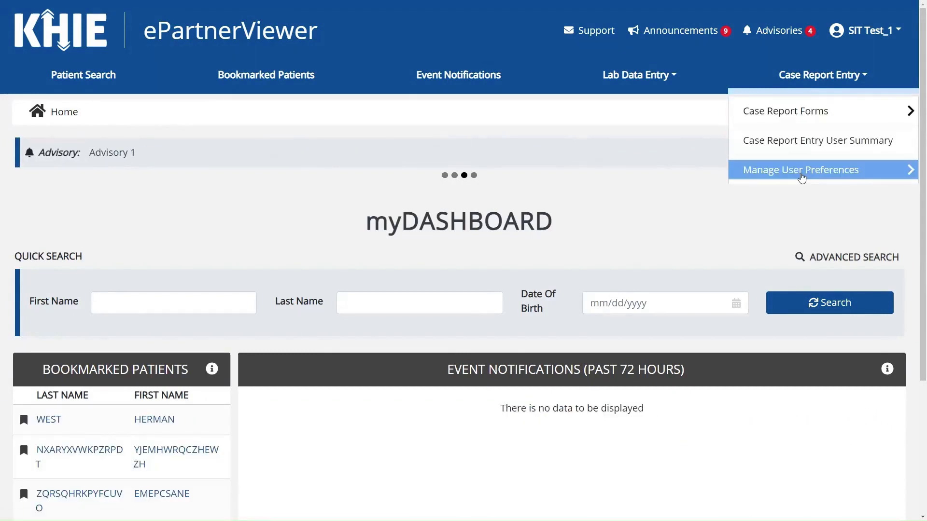
pyautogui.click(802, 174)
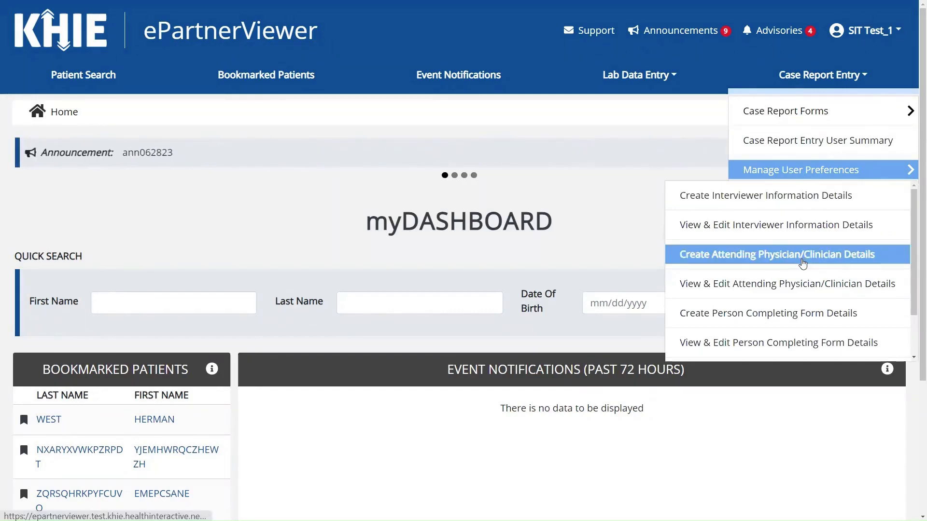
pyautogui.click(802, 263)
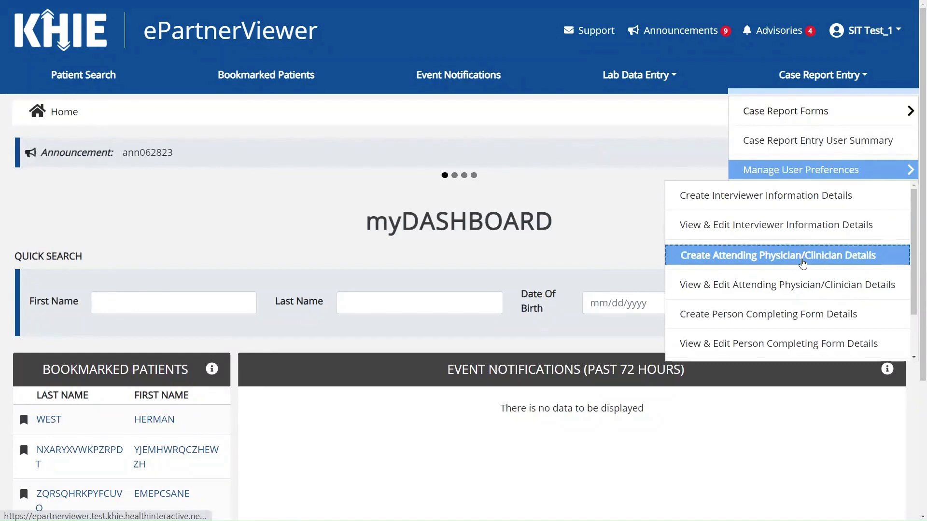
pyautogui.scroll(-2, 803, 263)
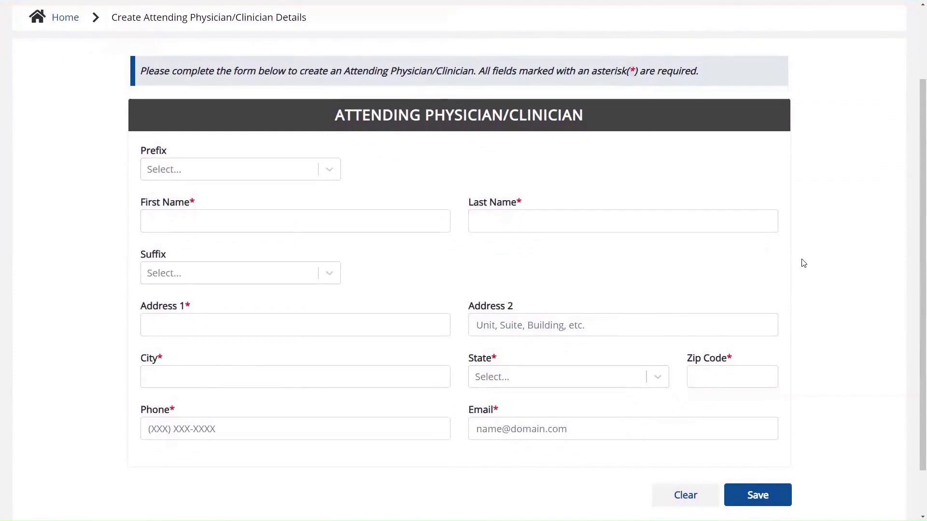
# - Set prefix Dr. and suffix Sr, and enter the physician's first and last name
pyautogui.click(315, 176)
pyautogui.click(300, 207)
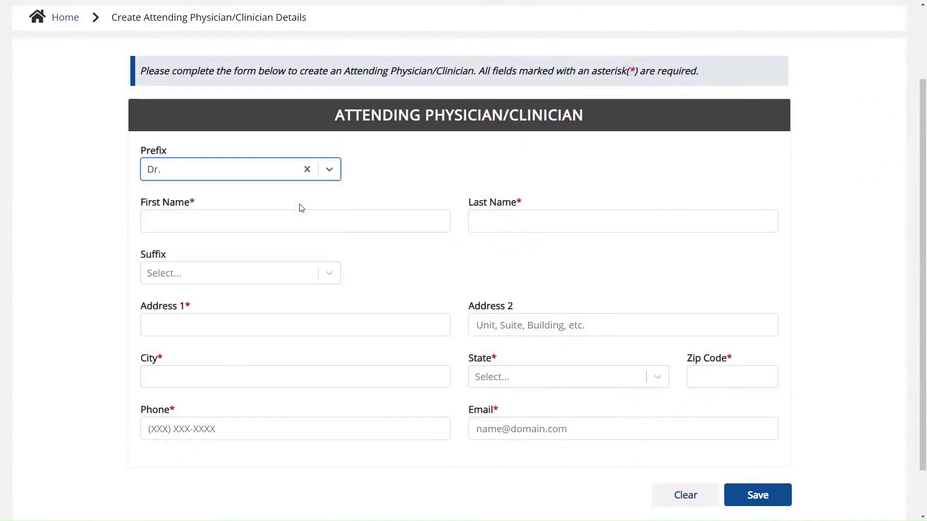
pyautogui.click(288, 227)
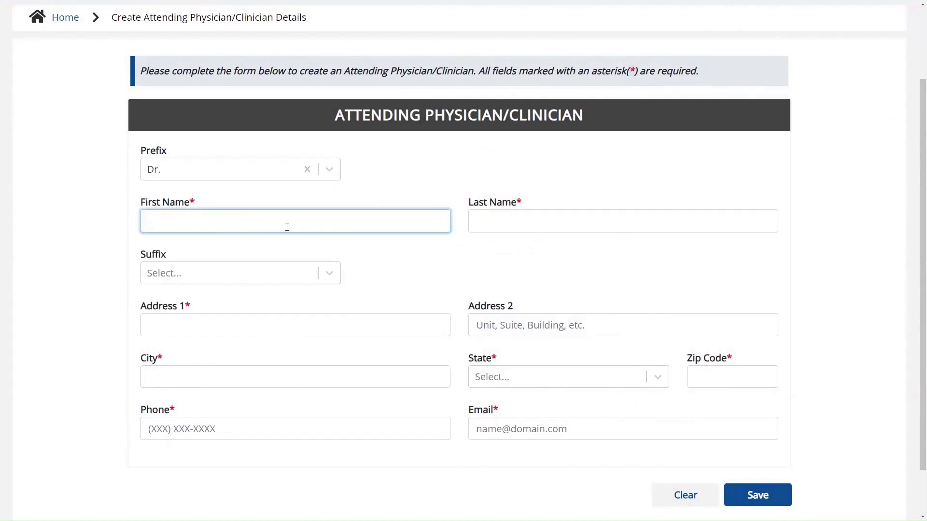
pyautogui.write('Frasier')
pyautogui.press('Tab')
pyautogui.write('Cran')
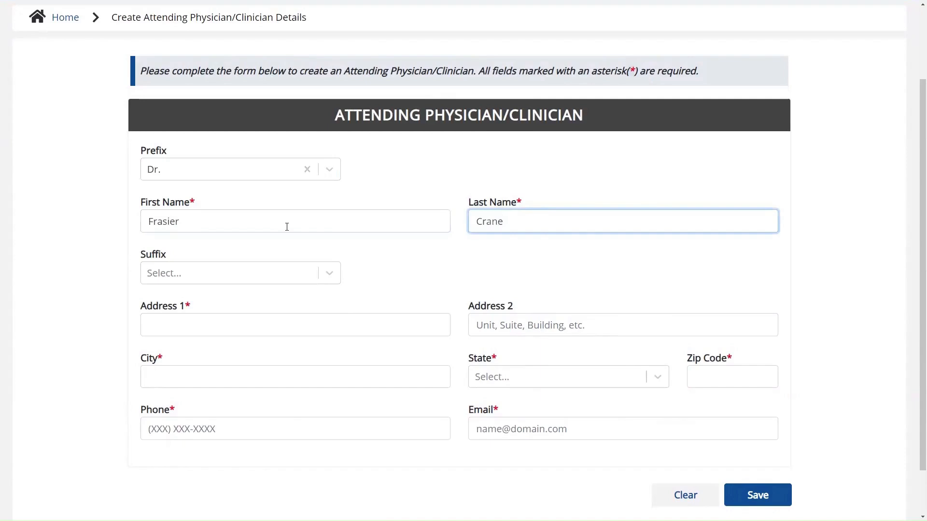
pyautogui.click(331, 274)
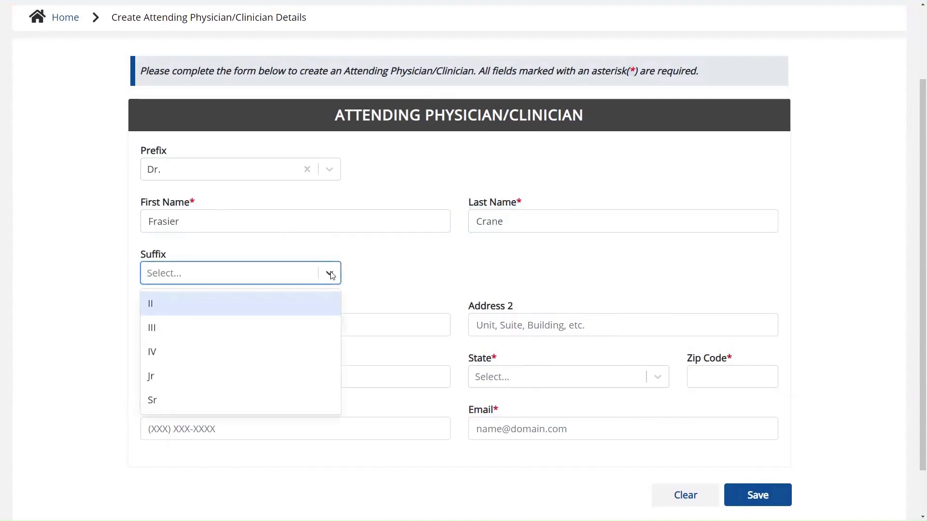
pyautogui.click(282, 402)
# - Fill in the physician's street address, city, state KY and zip code
pyautogui.click(262, 322)
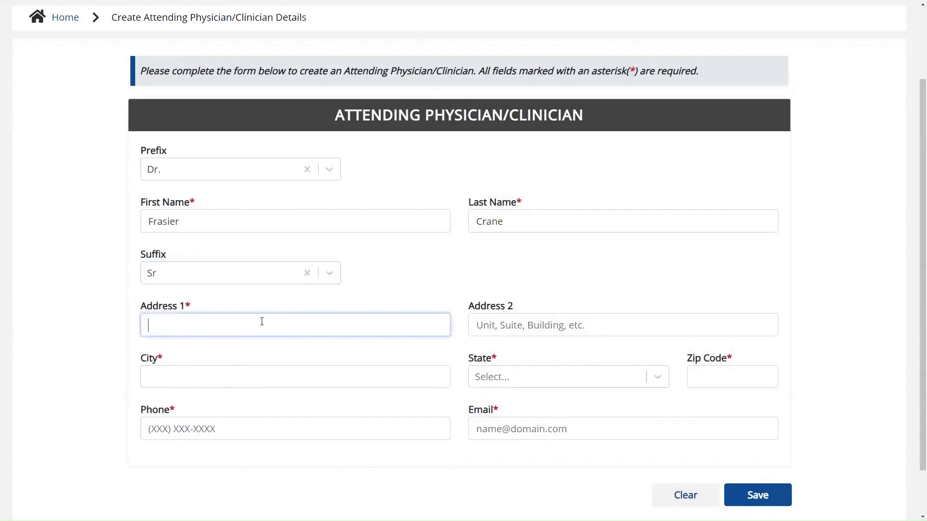
pyautogui.write('321 Sou')
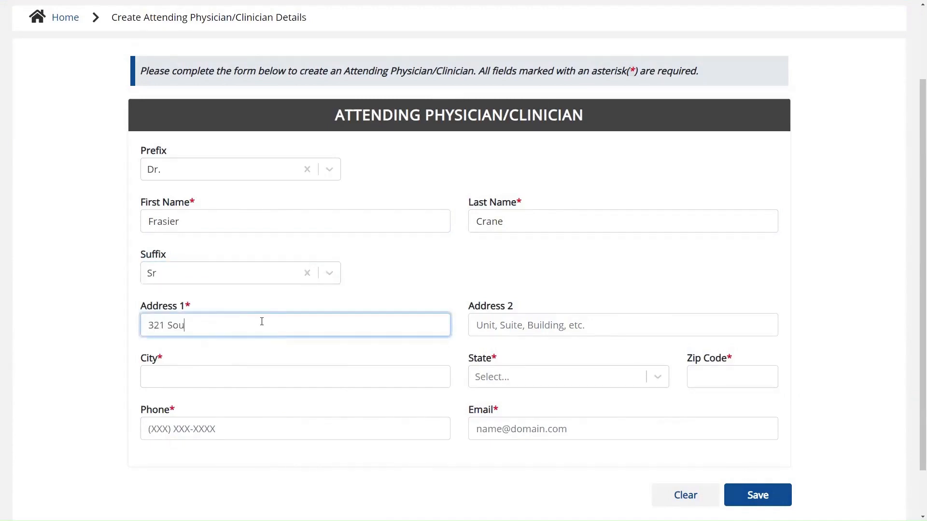
pyautogui.write('th Drive')
pyautogui.press('Tab')
pyautogui.press('Tab')
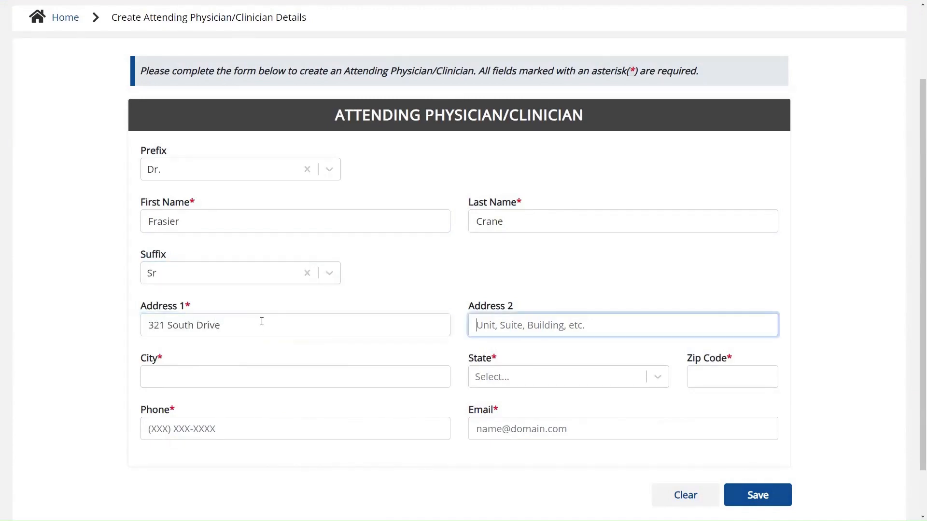
pyautogui.write('Frankfort')
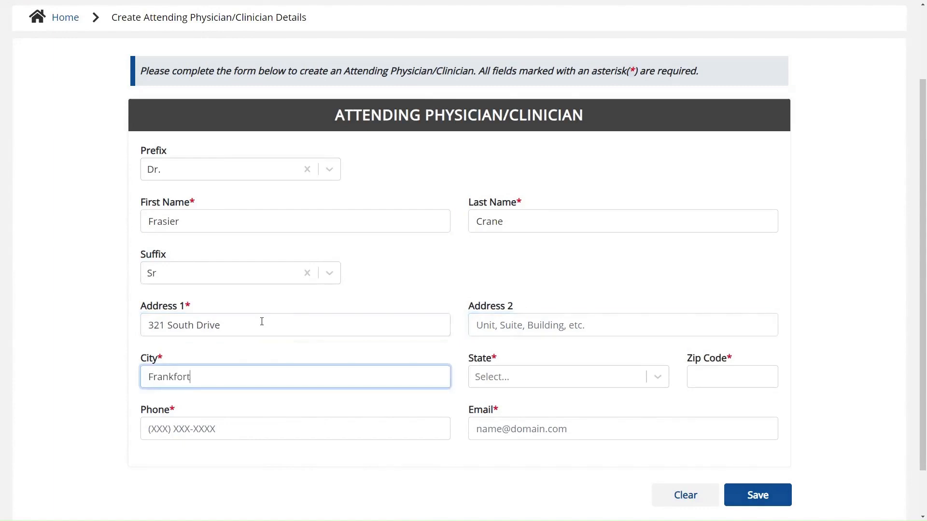
pyautogui.press('Tab')
pyautogui.write('KY')
pyautogui.press('Tab')
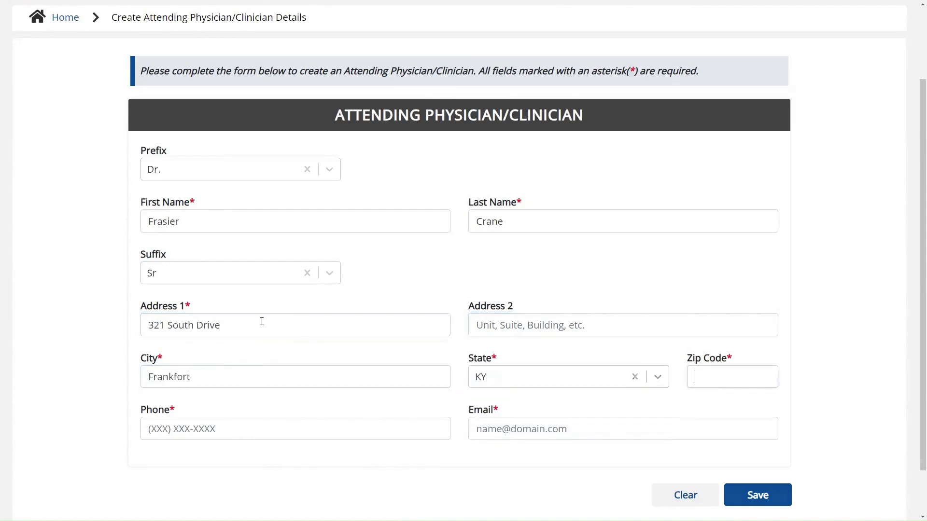
pyautogui.write('40601-')
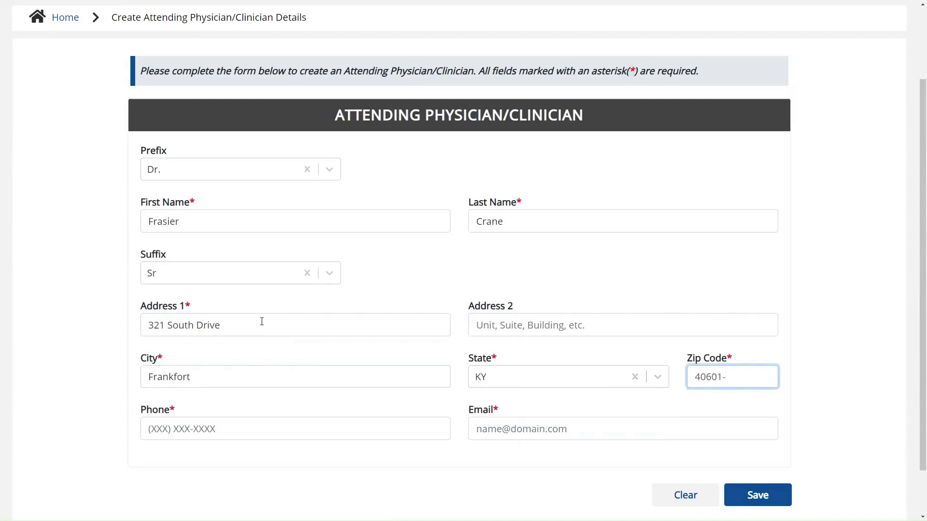
# - Enter the physician's phone number and e-mail address, then save the record
pyautogui.press('Tab')
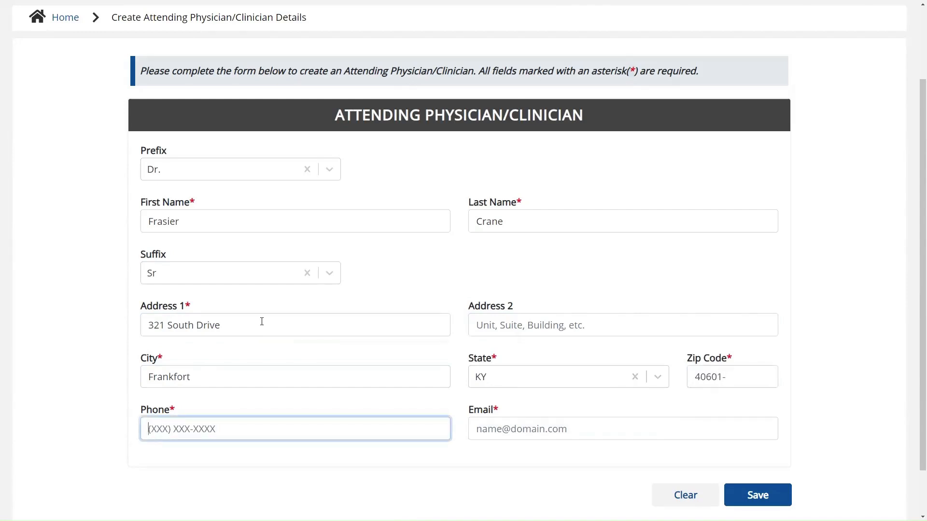
pyautogui.write('555) 123-4567')
pyautogui.press('Tab')
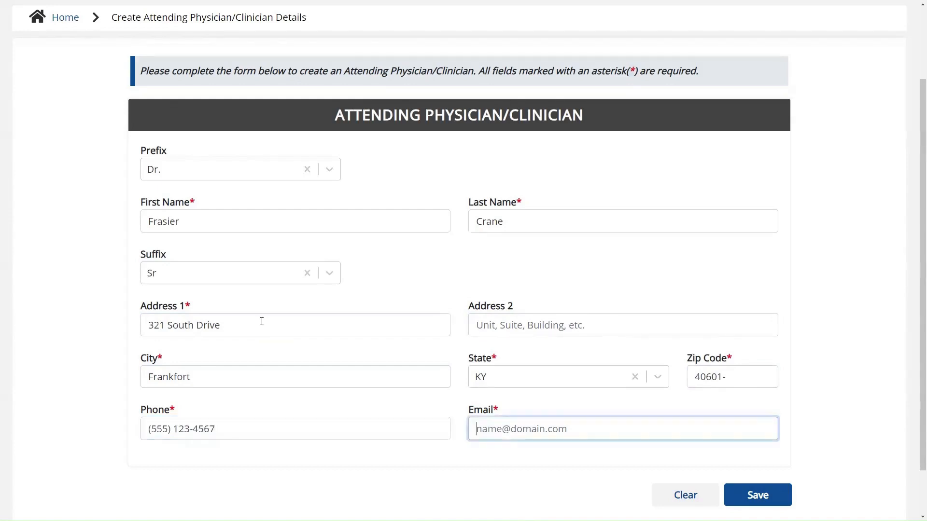
pyautogui.write('frasier@mailinator.com')
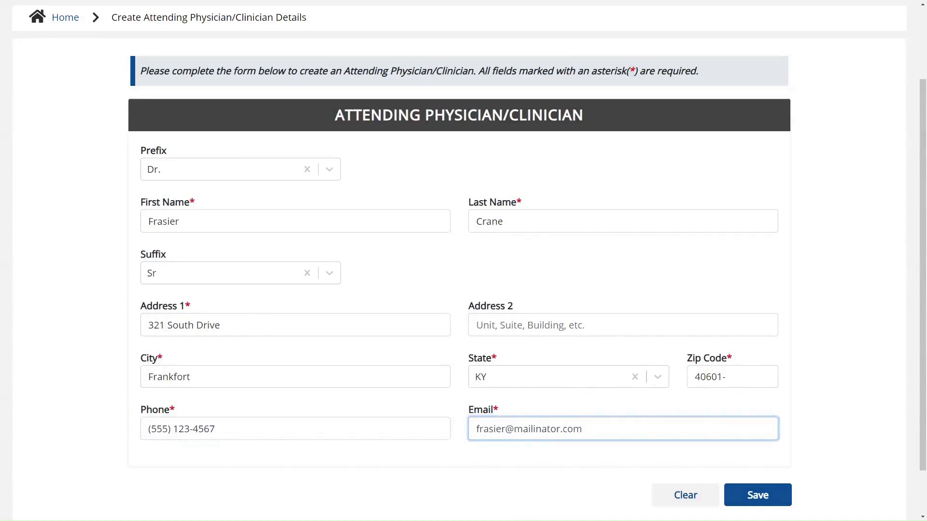
pyautogui.press('Tab')
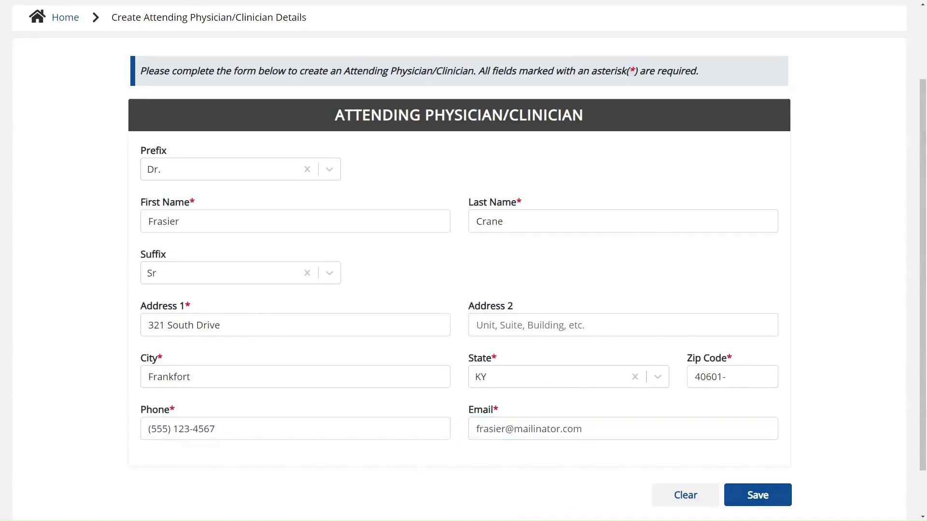
pyautogui.click(782, 496)
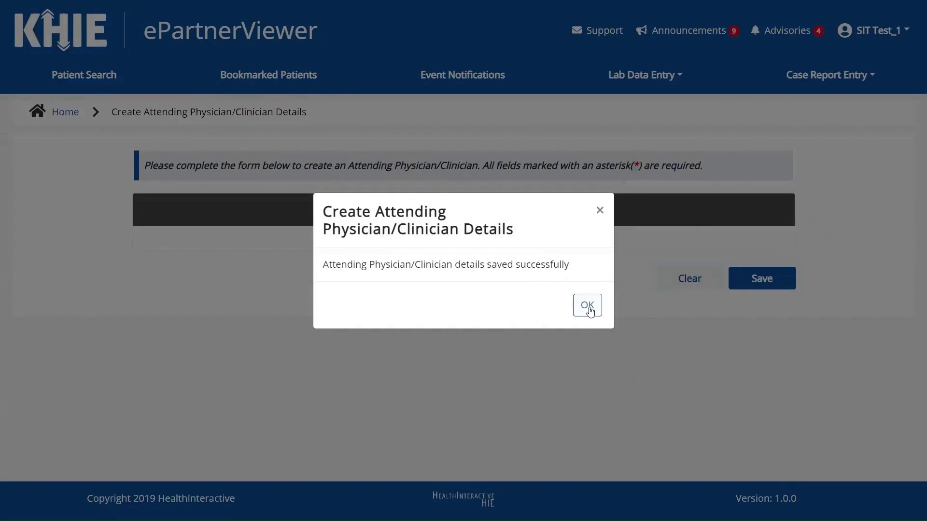
# - Edit the new physician's record to prefix the e-mail with 'dr.' and save the change
pyautogui.click(587, 305)
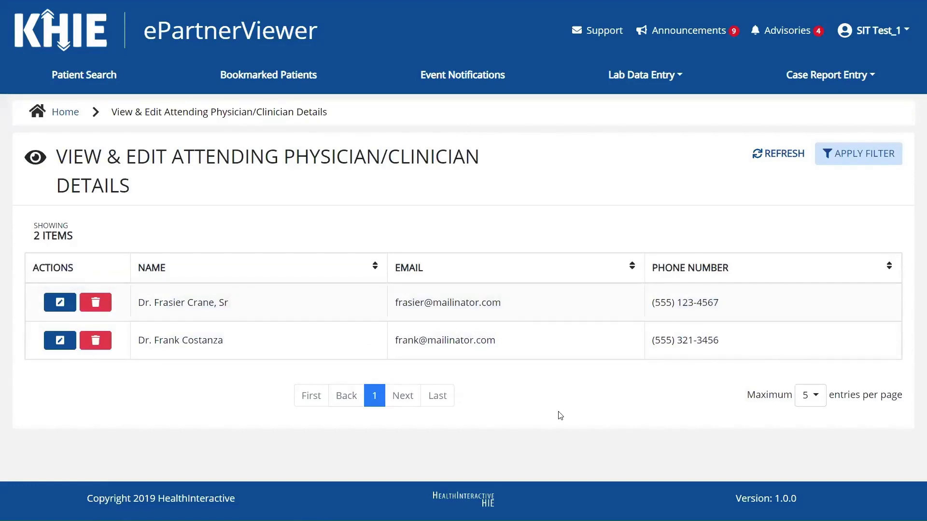
pyautogui.click(60, 303)
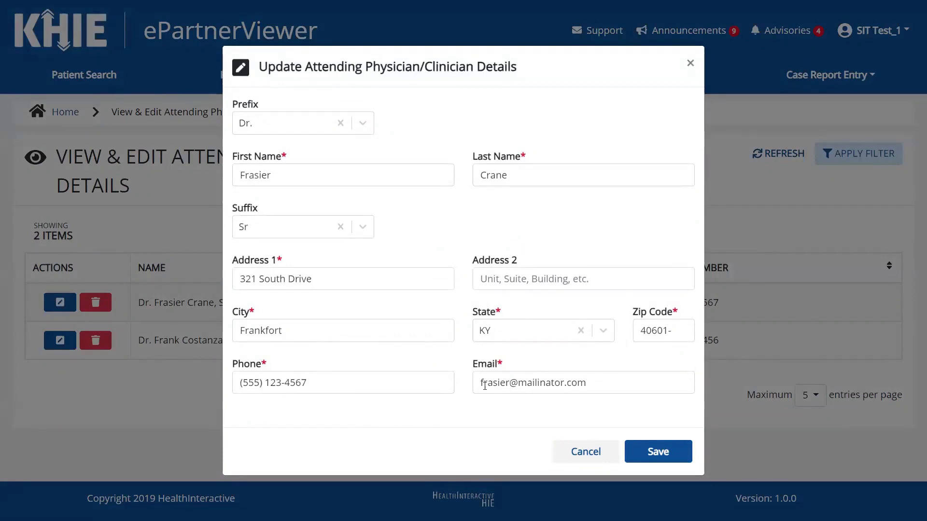
pyautogui.click(478, 383)
pyautogui.write('dr.')
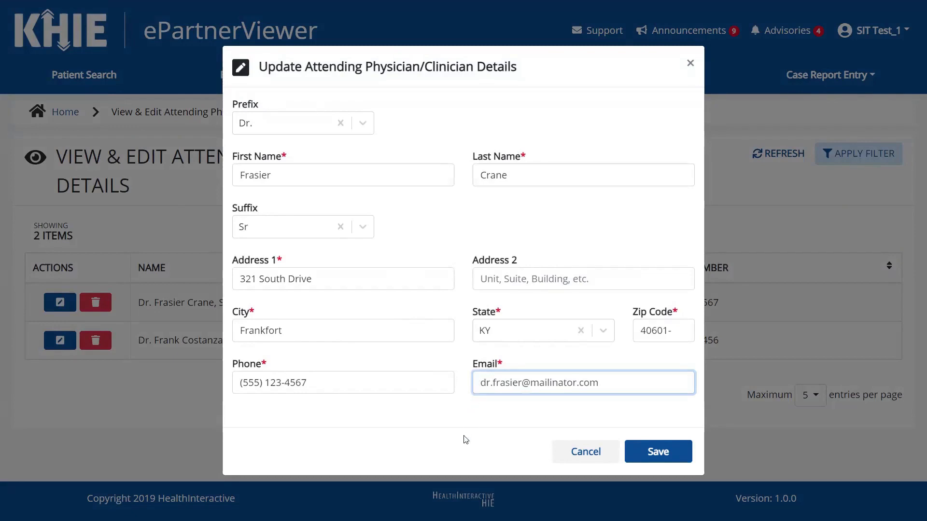
pyautogui.click(681, 458)
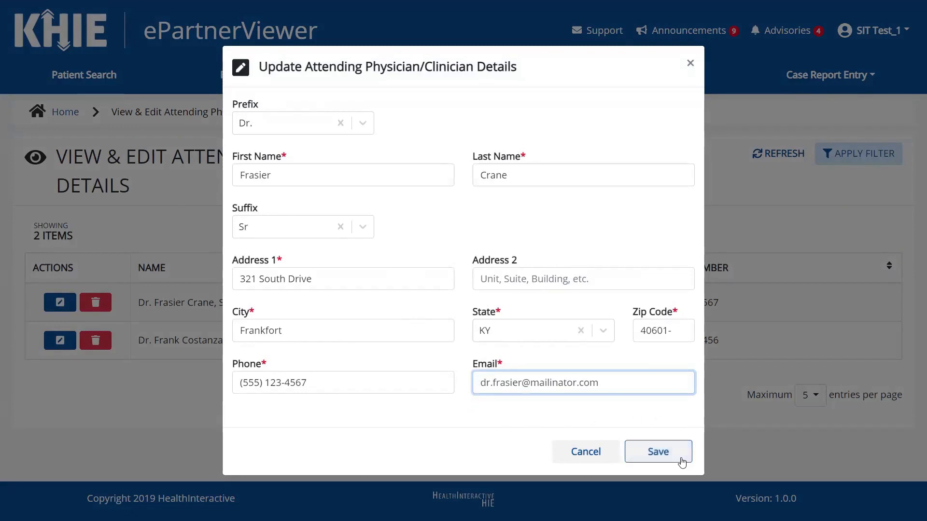
pyautogui.click(681, 461)
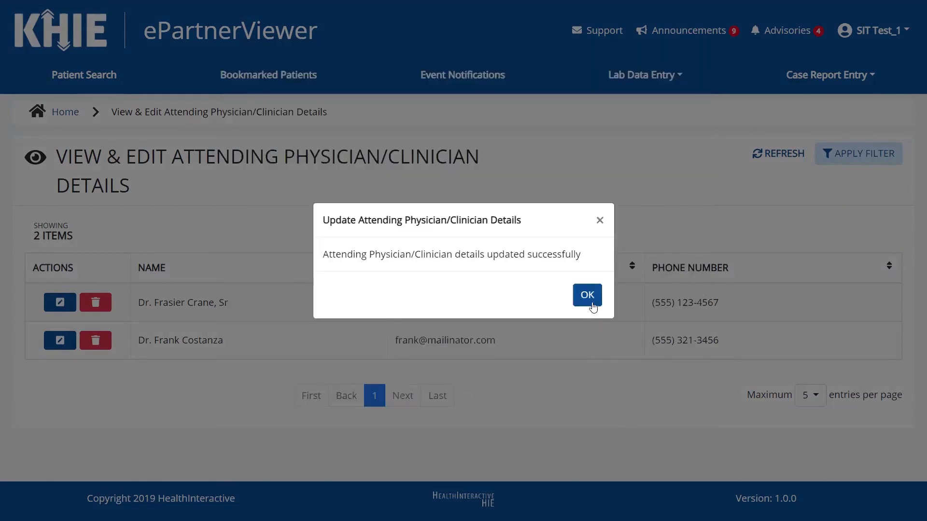
pyautogui.click(592, 305)
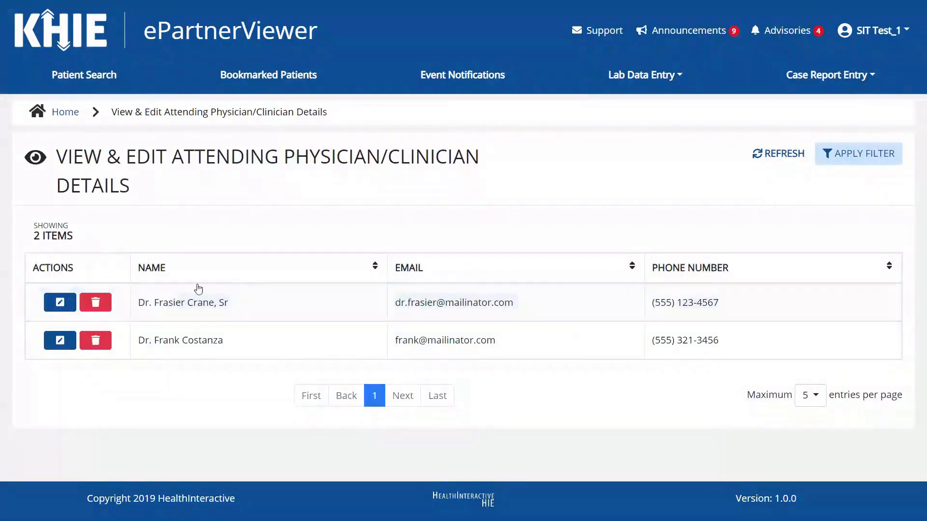
# - Cancel deleting the new physician's record, then filter the physician list by name
pyautogui.click(96, 303)
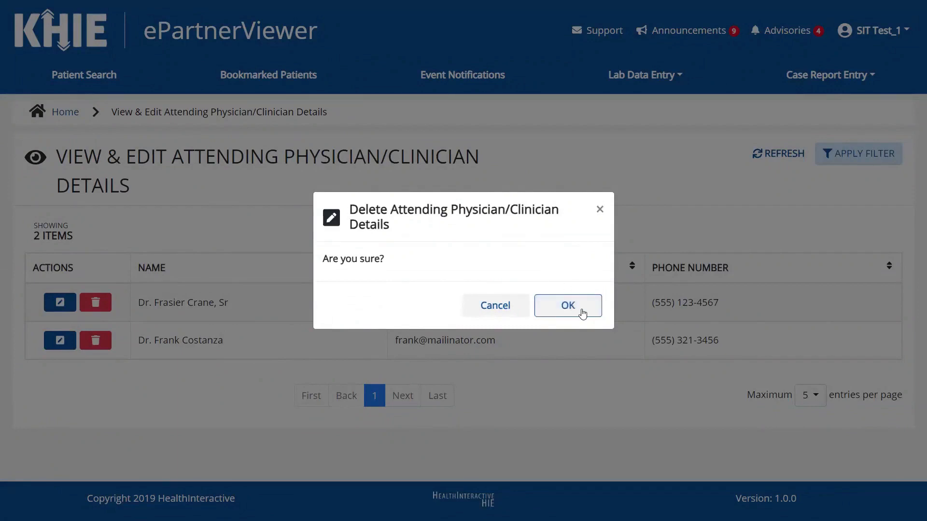
pyautogui.click(508, 315)
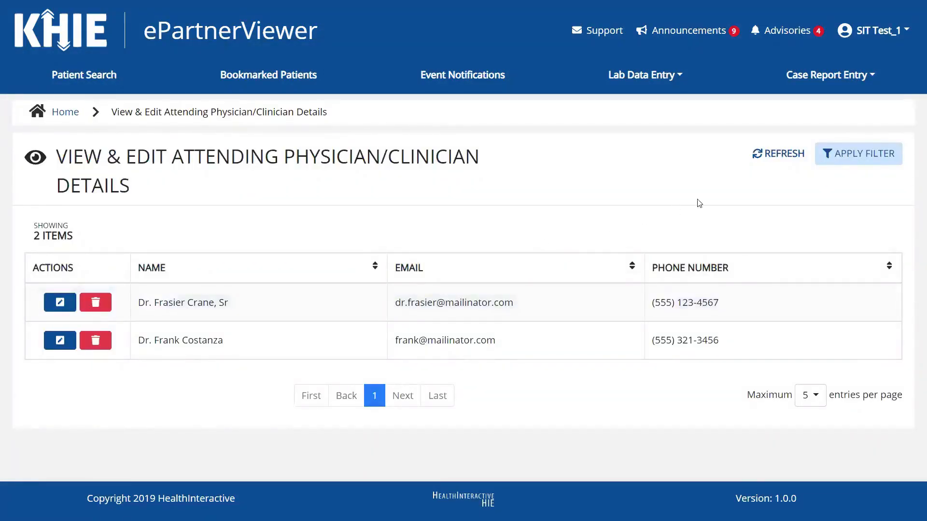
pyautogui.click(847, 167)
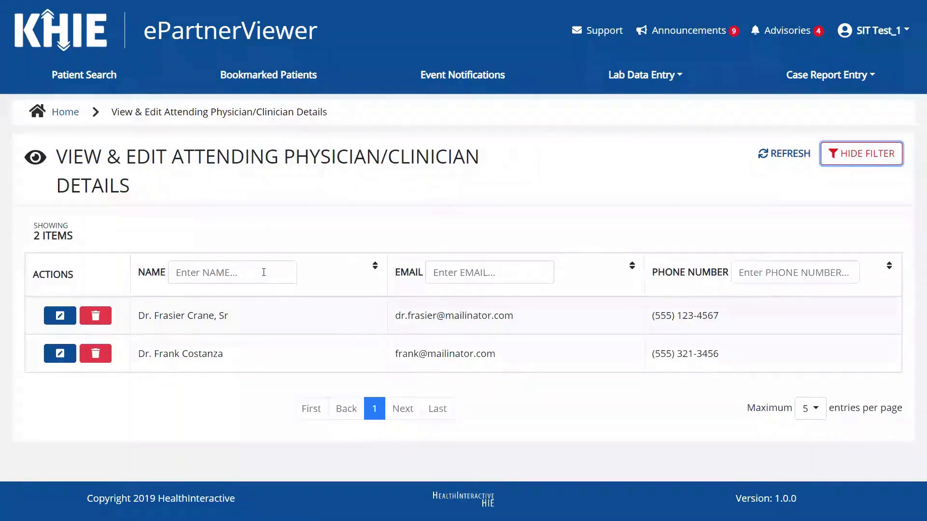
pyautogui.click(263, 273)
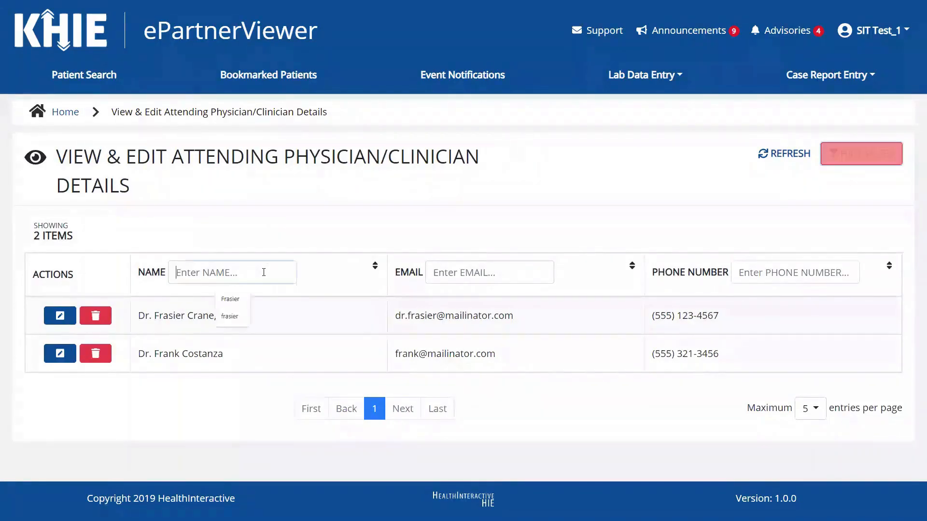
pyautogui.click(231, 300)
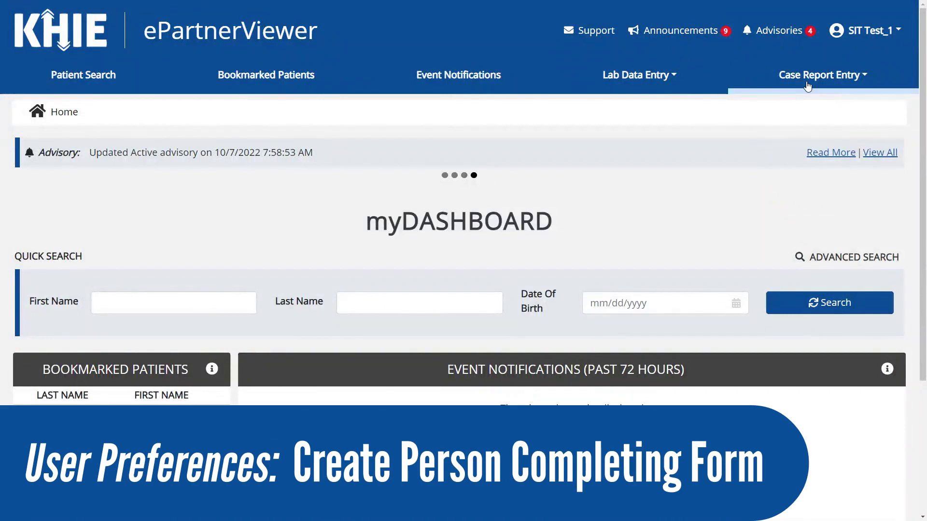
# - Go through Case Report Entry > Manage User Preferences to Create Person Completing Form Details
pyautogui.click(807, 86)
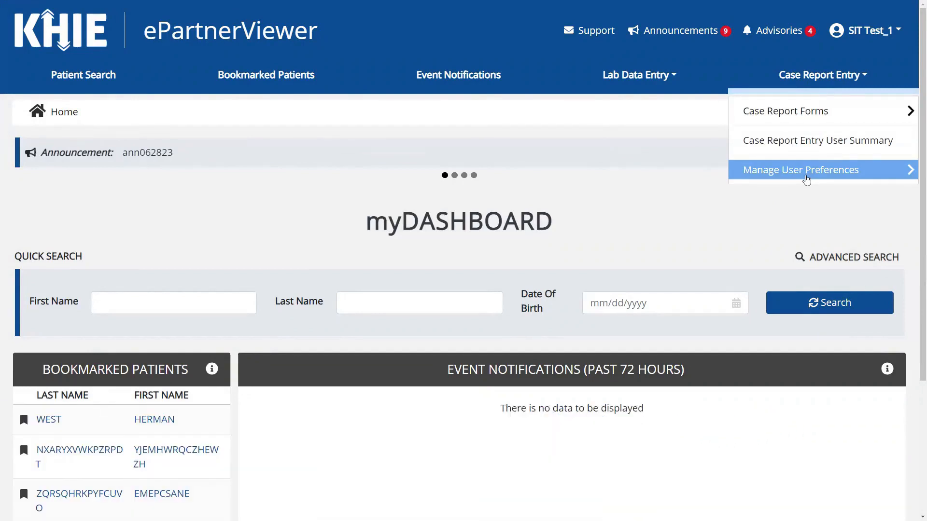
pyautogui.click(807, 180)
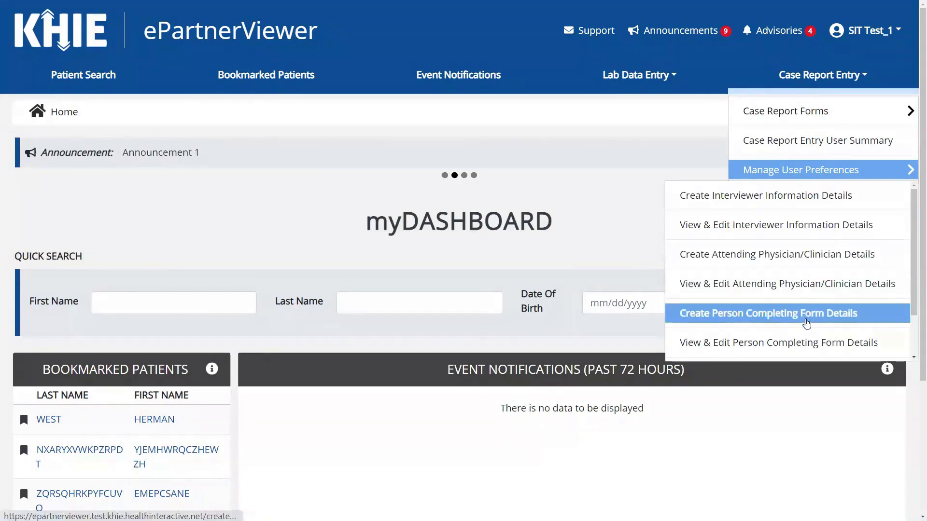
pyautogui.click(806, 323)
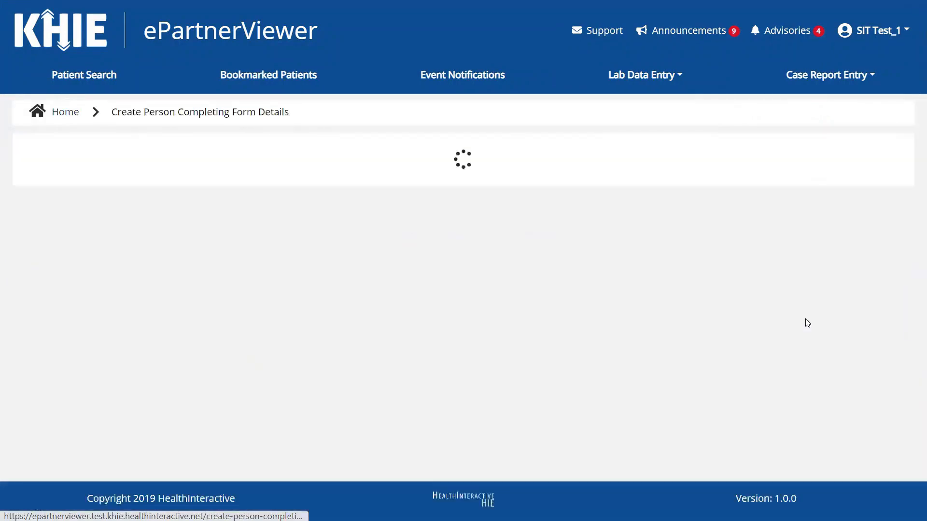
# - Set prefix Dr. and suffix Jr, and enter the person's first and last name
pyautogui.scroll(-2, 806, 322)
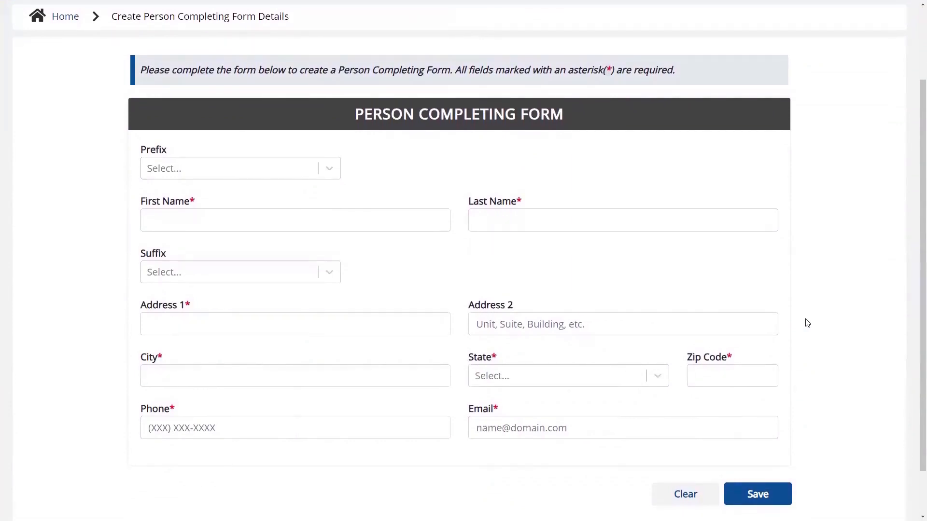
pyautogui.click(326, 170)
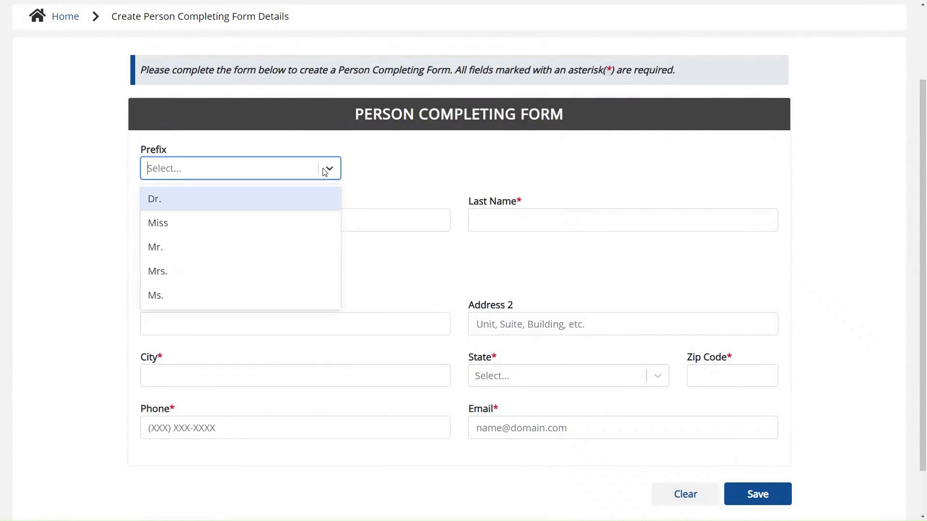
pyautogui.click(308, 202)
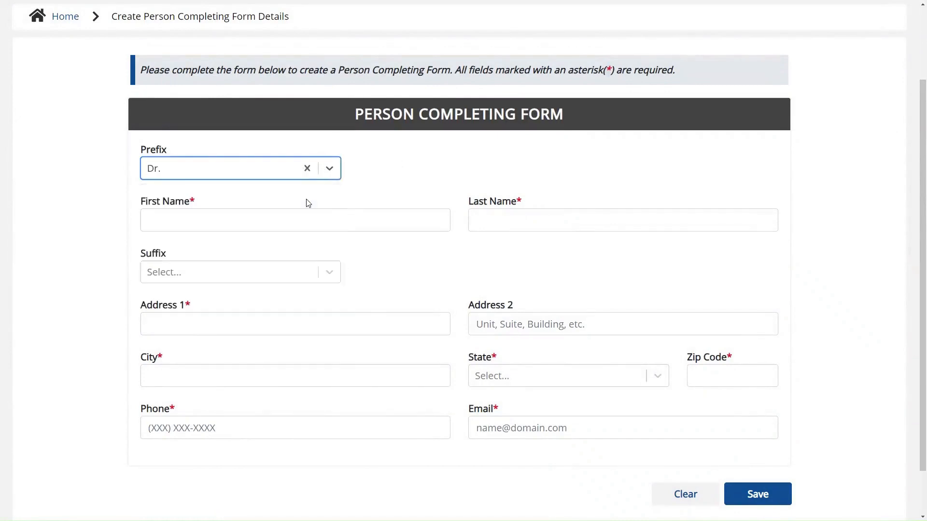
pyautogui.click(304, 218)
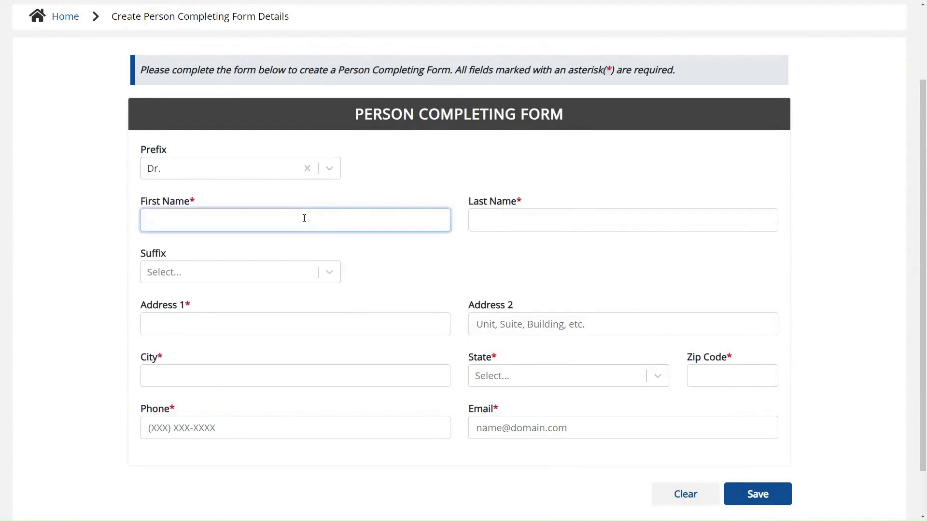
pyautogui.write('Niles')
pyautogui.press('Tab')
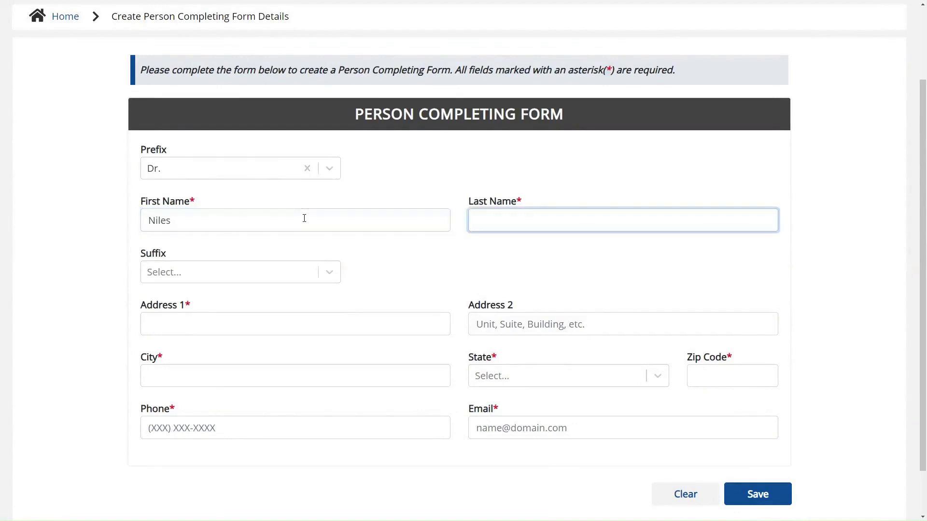
pyautogui.write('Crane')
pyautogui.click(316, 271)
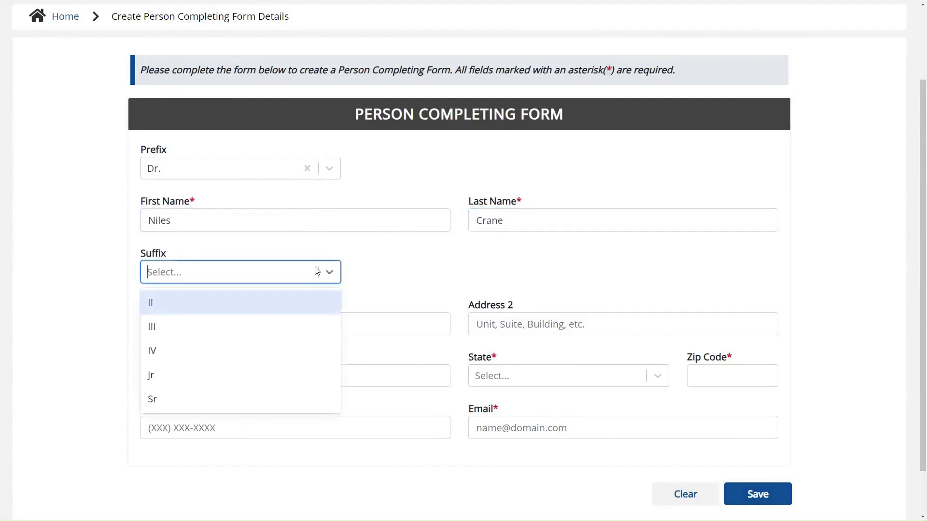
pyautogui.click(296, 375)
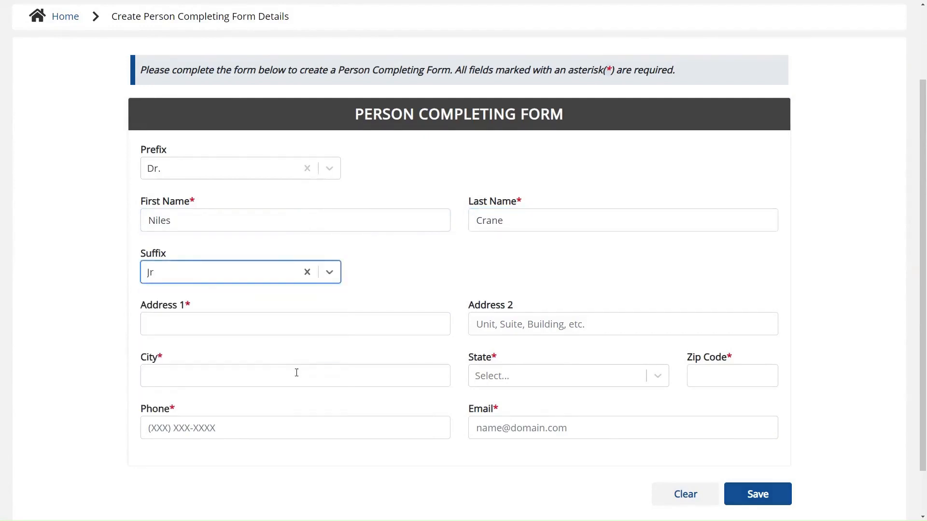
# - Fill in the person's street address, city, state KY and zip code
pyautogui.click(291, 331)
pyautogui.write('321 South Drive')
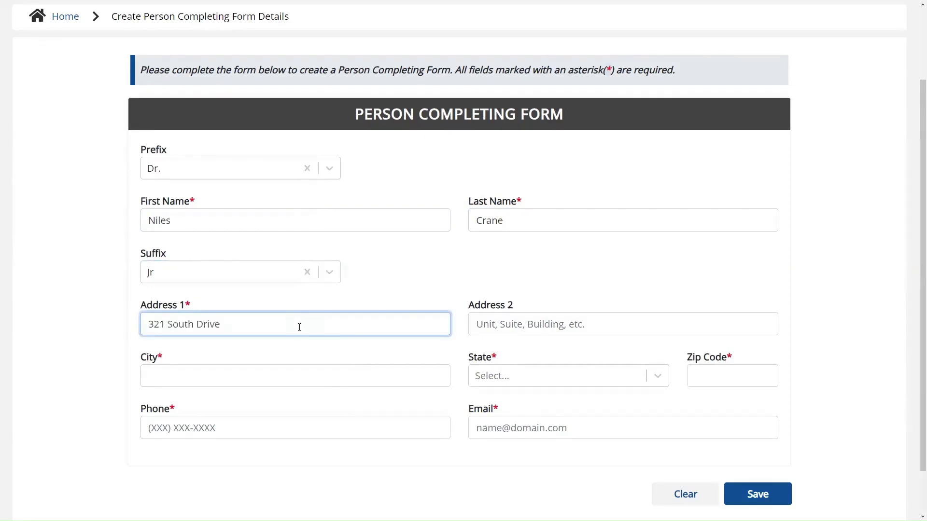
pyautogui.press('Tab')
pyautogui.press('Tab')
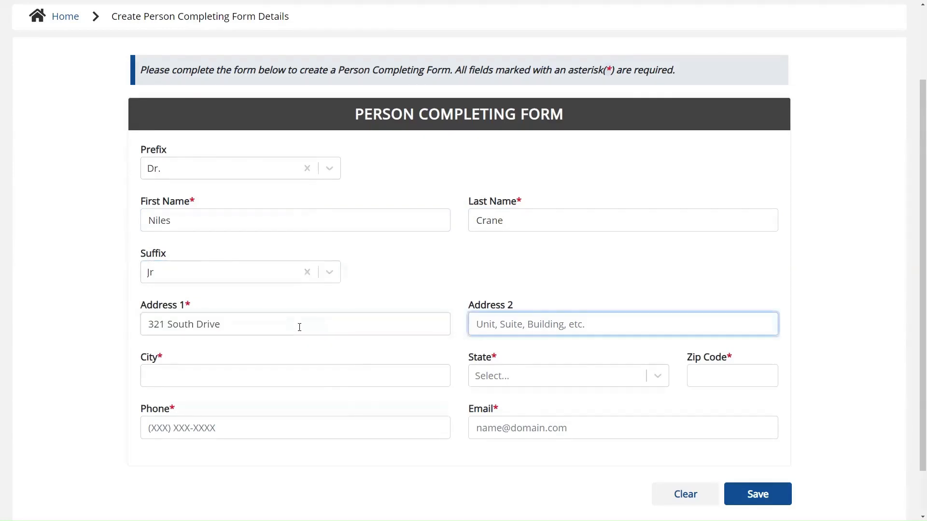
pyautogui.write('Frankfort')
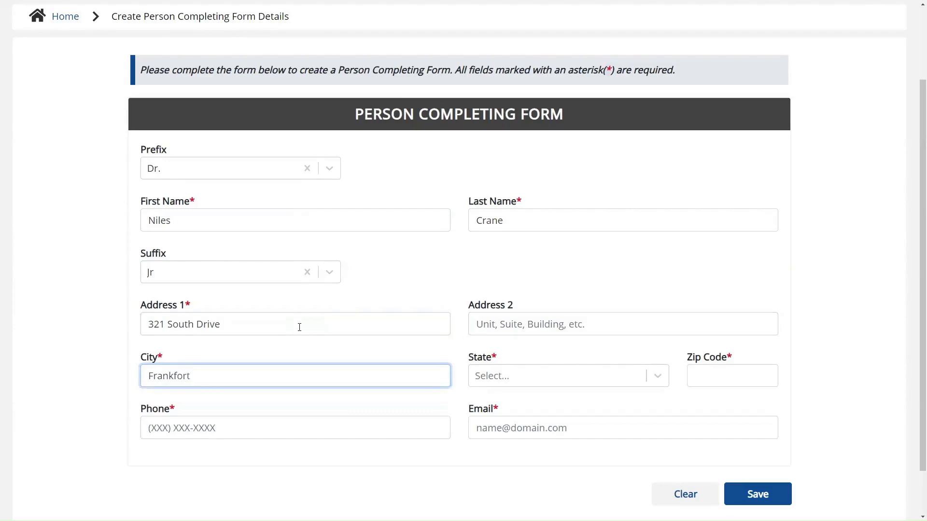
pyautogui.press('Tab')
pyautogui.write('KY')
pyautogui.press('Return')
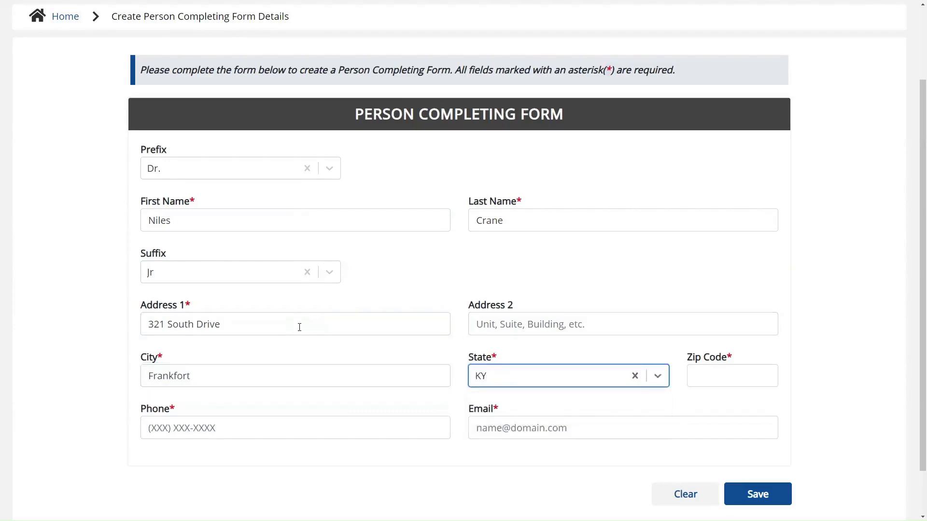
pyautogui.press('Tab')
pyautogui.write('40601')
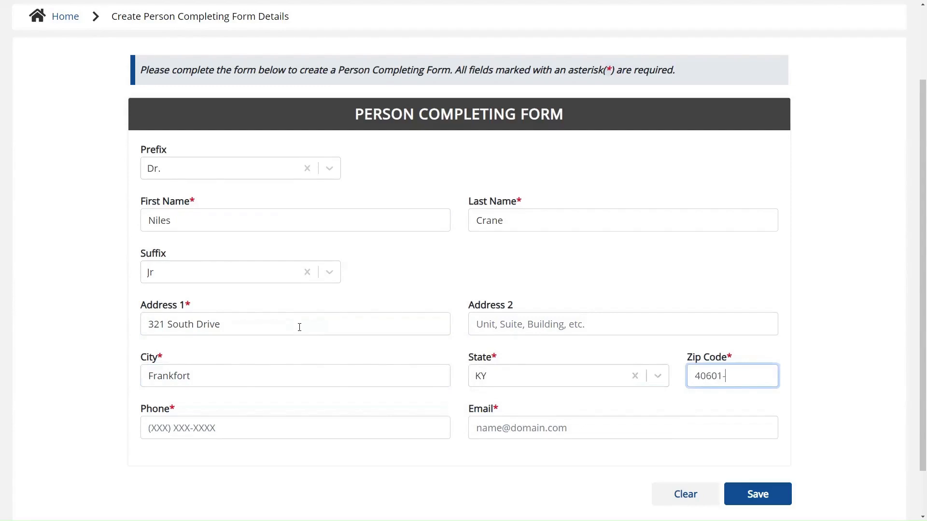
# - Enter the person's phone number and e-mail address, then save the record
pyautogui.press('Tab')
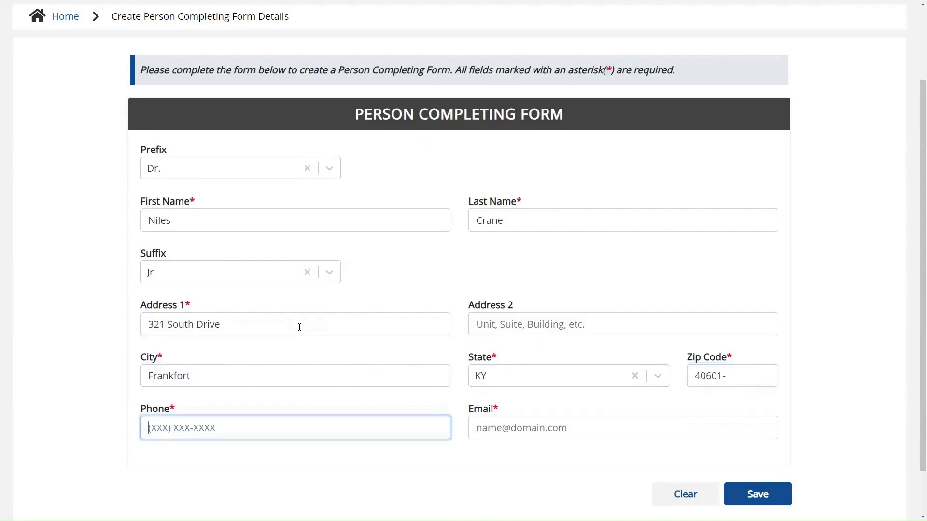
pyautogui.write('555) 567-8910')
pyautogui.press('Tab')
pyautogui.write('niles')
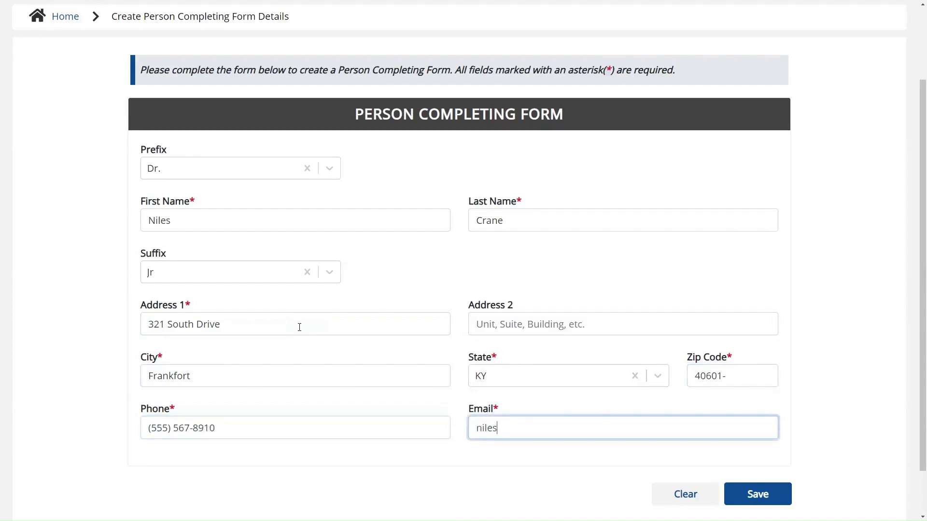
pyautogui.write('@mailinator.com')
pyautogui.click(768, 501)
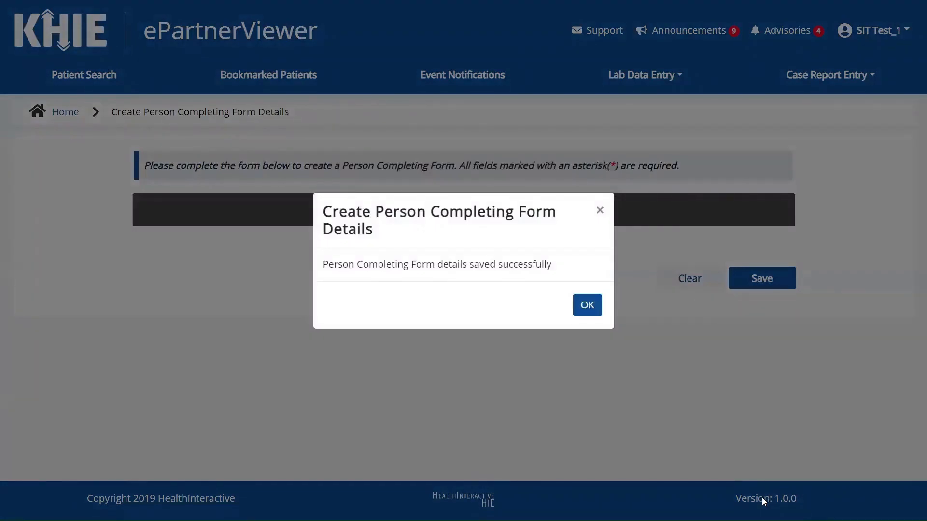
# - Prefix the first person-completing-form entry's e-mail with 'dr.' and save the edit
pyautogui.click(585, 309)
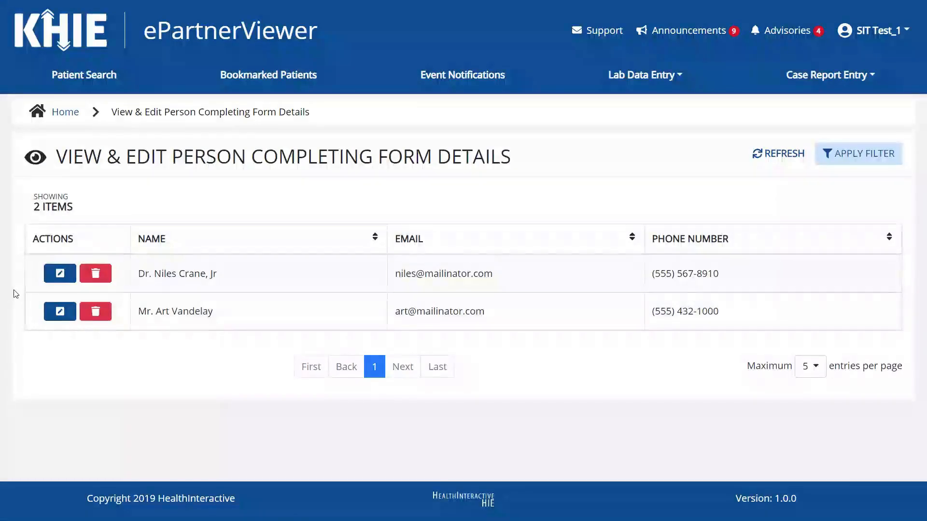
pyautogui.click(58, 275)
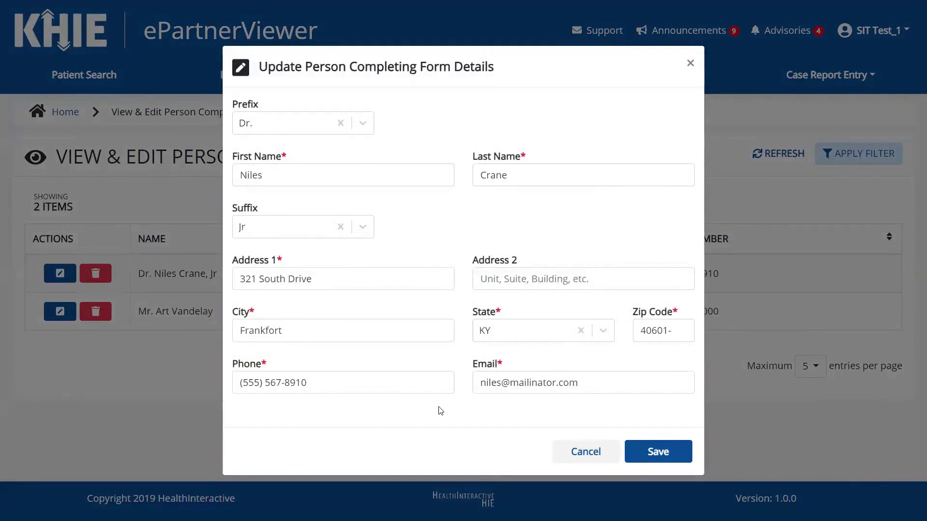
pyautogui.click(476, 381)
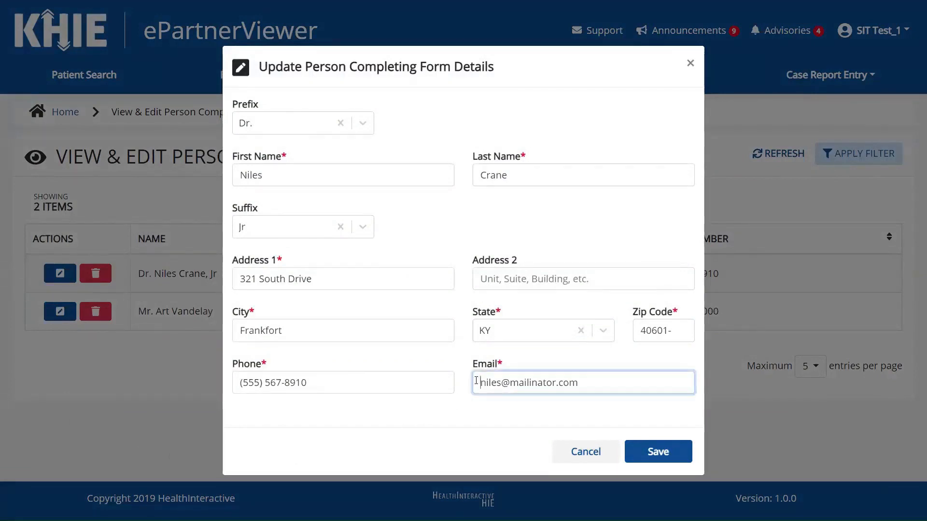
pyautogui.write('dr.')
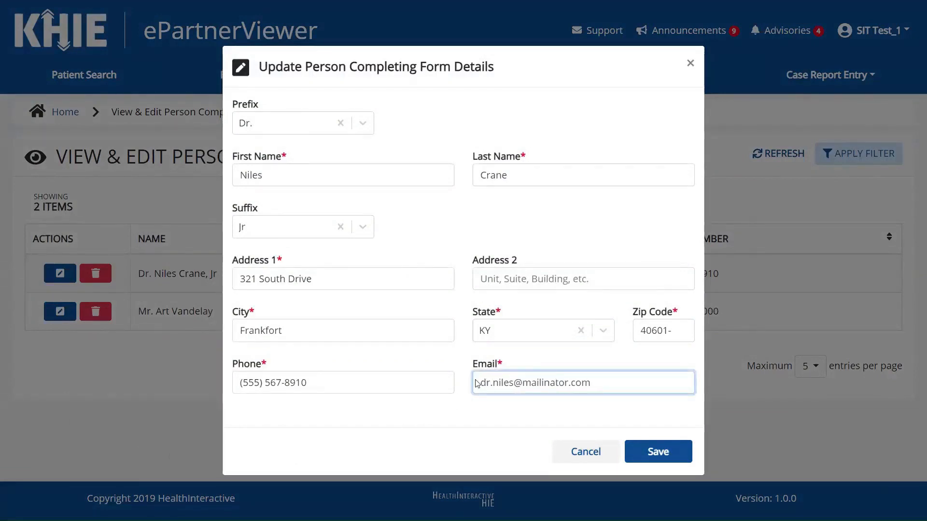
pyautogui.press('Tab')
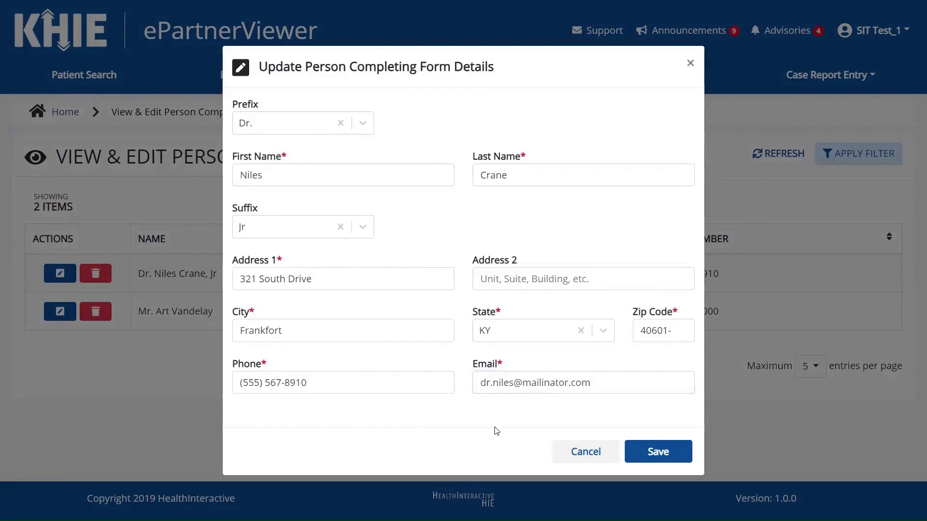
pyautogui.click(675, 460)
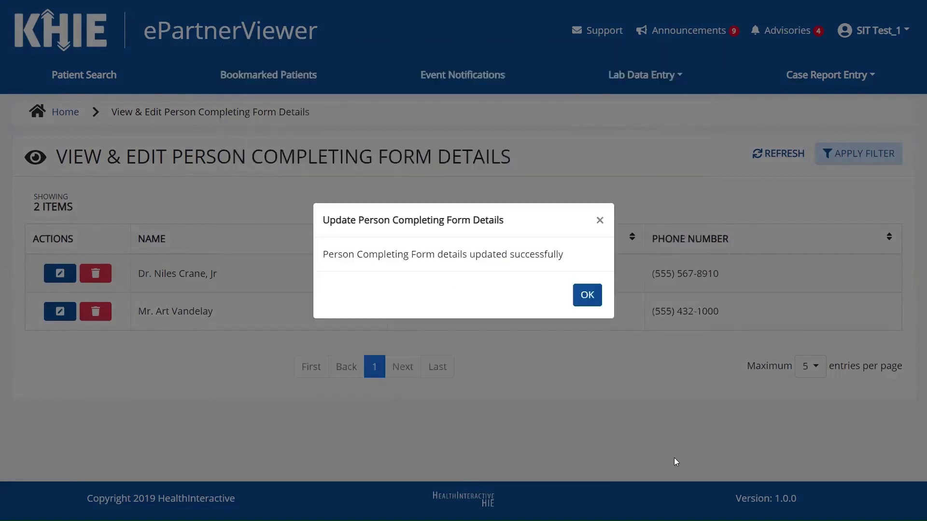
pyautogui.click(587, 309)
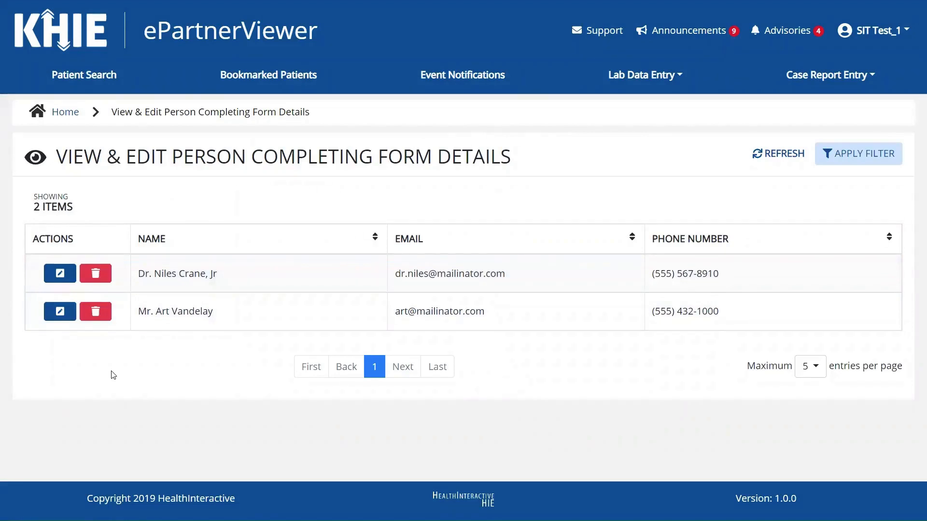
pyautogui.click(104, 274)
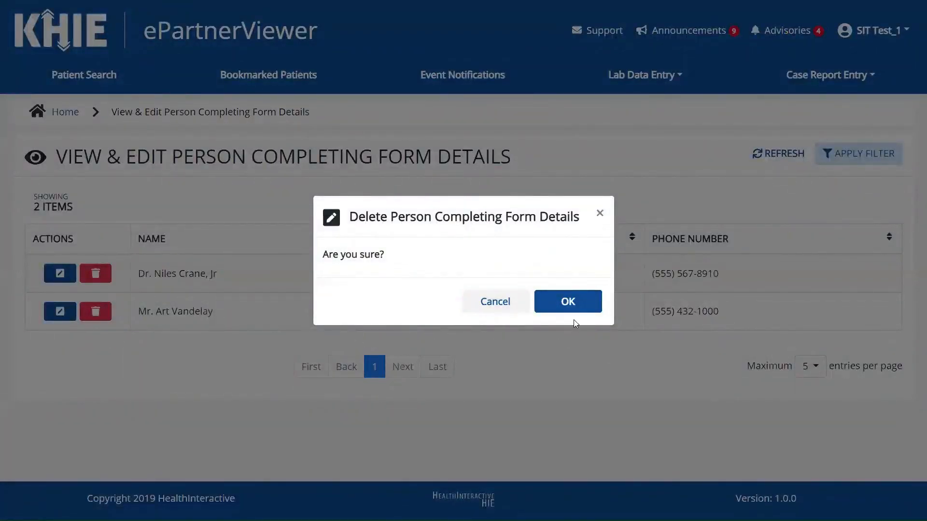
pyautogui.click(508, 314)
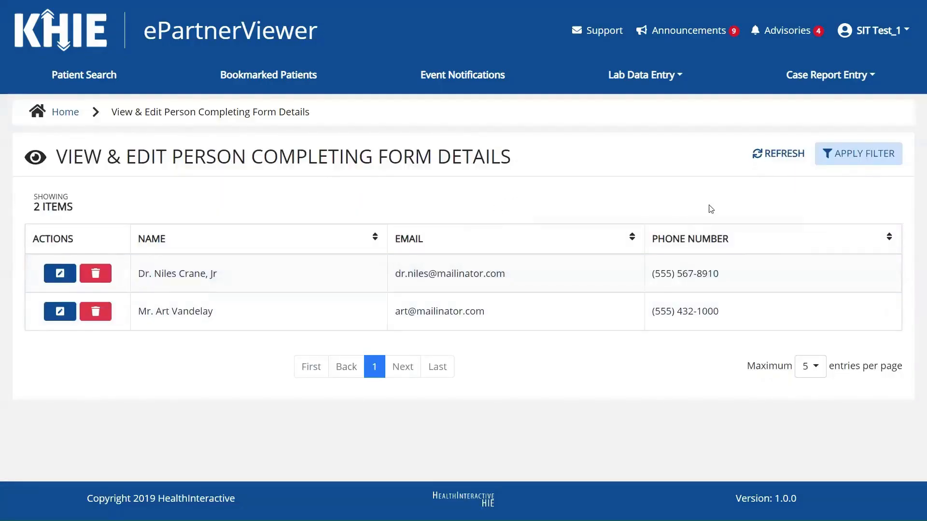
# - Show the column filters and filter the person completing form list by the person's name
pyautogui.click(877, 161)
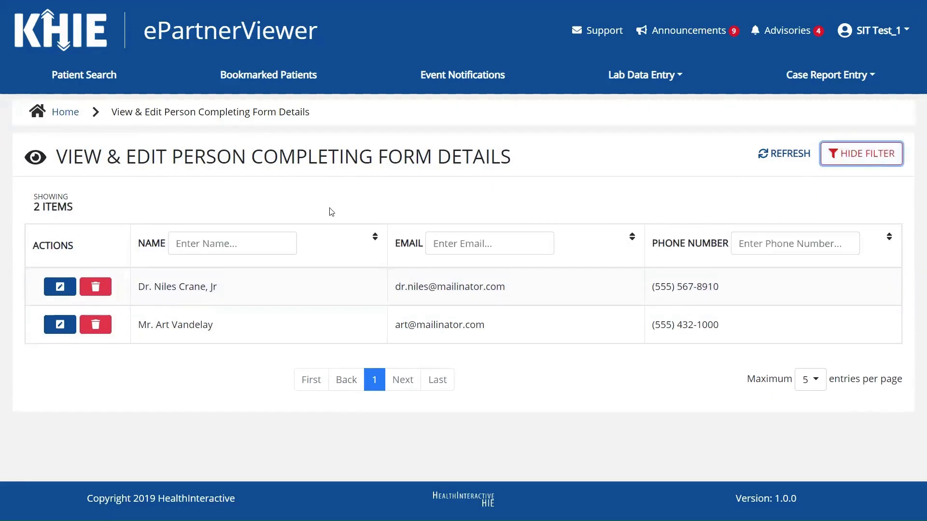
pyautogui.click(278, 234)
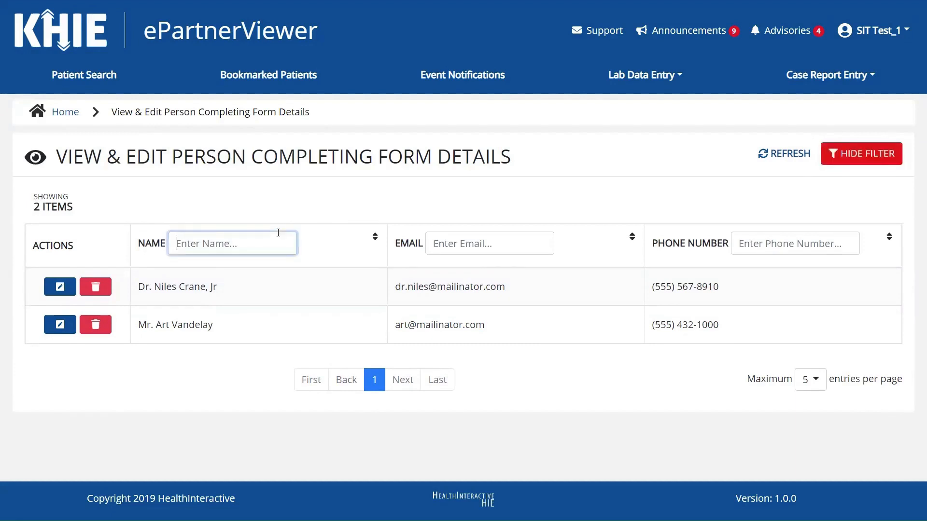
pyautogui.write('Niles')
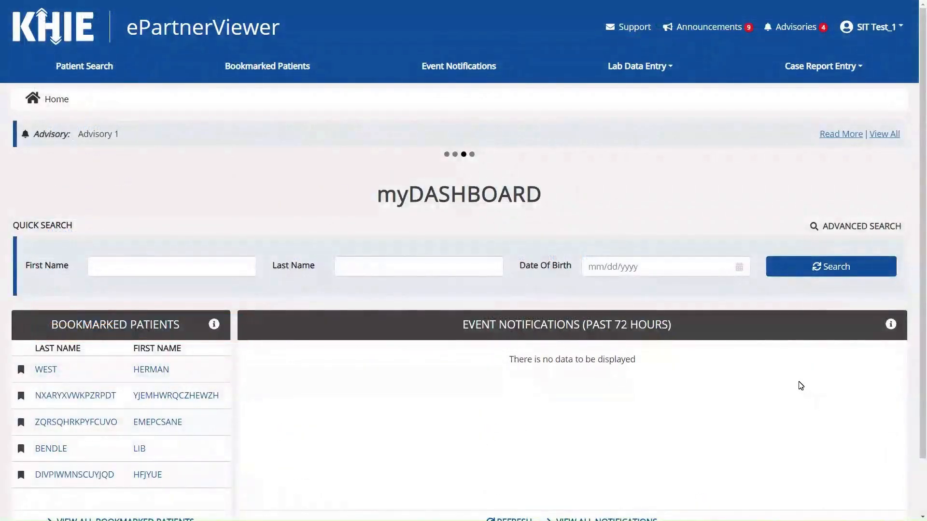
# - Open the Hepatitis B form via Case Report Forms > Hepatitis > Acute Hepatitis Case Report Forms
pyautogui.click(801, 63)
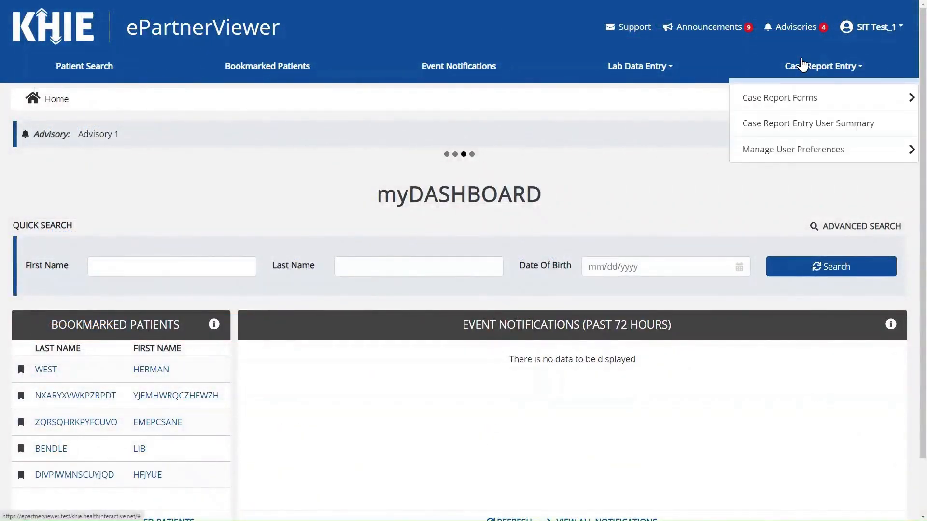
pyautogui.click(885, 100)
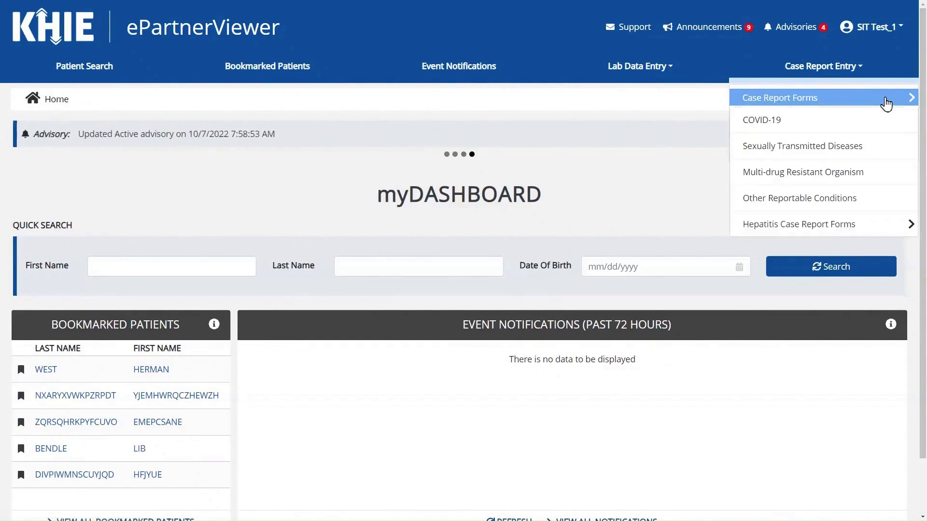
pyautogui.click(888, 232)
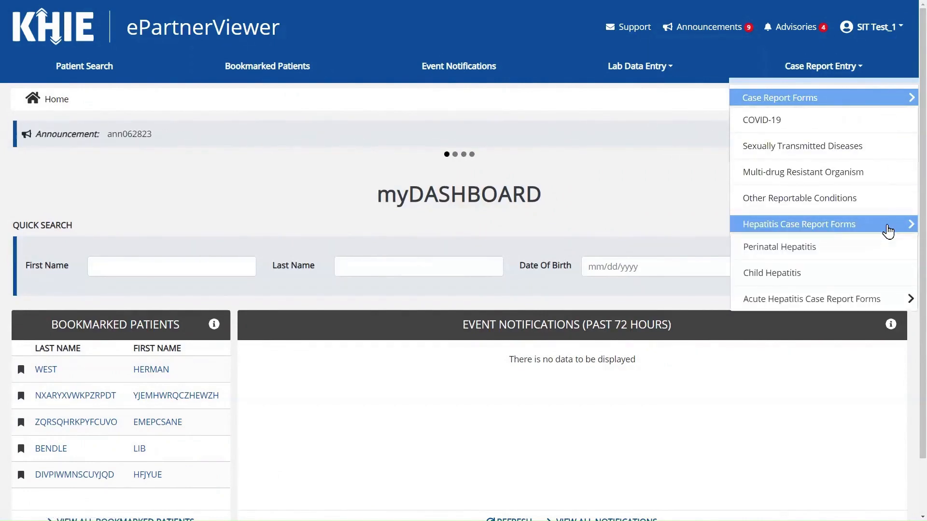
pyautogui.click(895, 301)
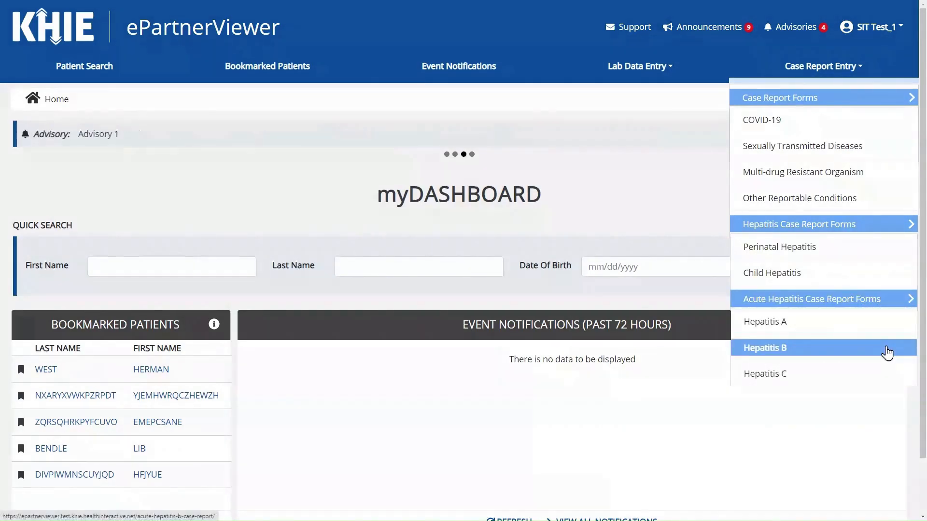
pyautogui.click(887, 353)
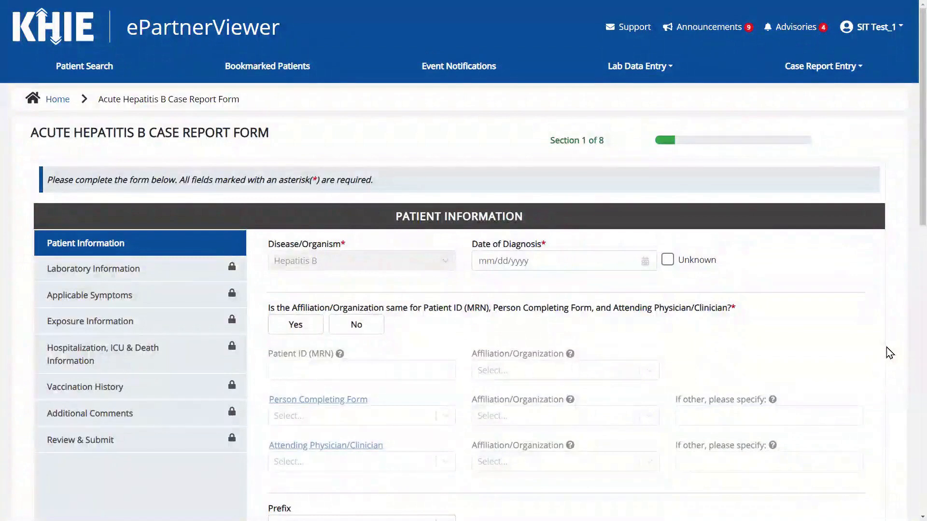
# - Mark Date of Diagnosis as Unknown and answer No to the same-affiliation question
pyautogui.click(666, 263)
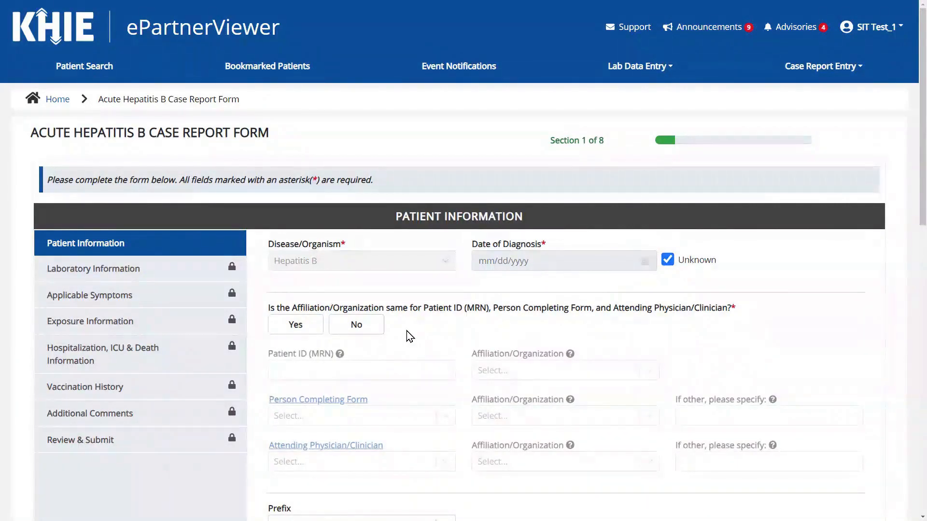
pyautogui.click(310, 325)
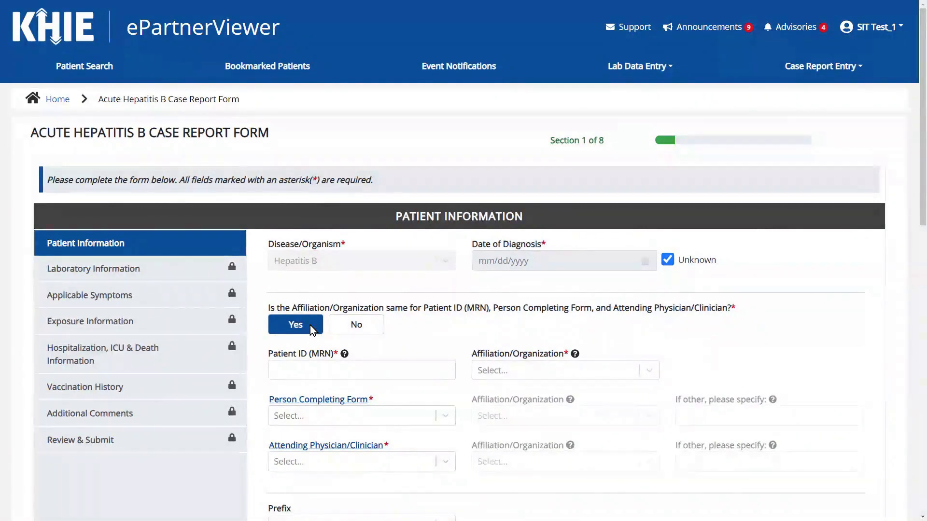
pyautogui.click(379, 331)
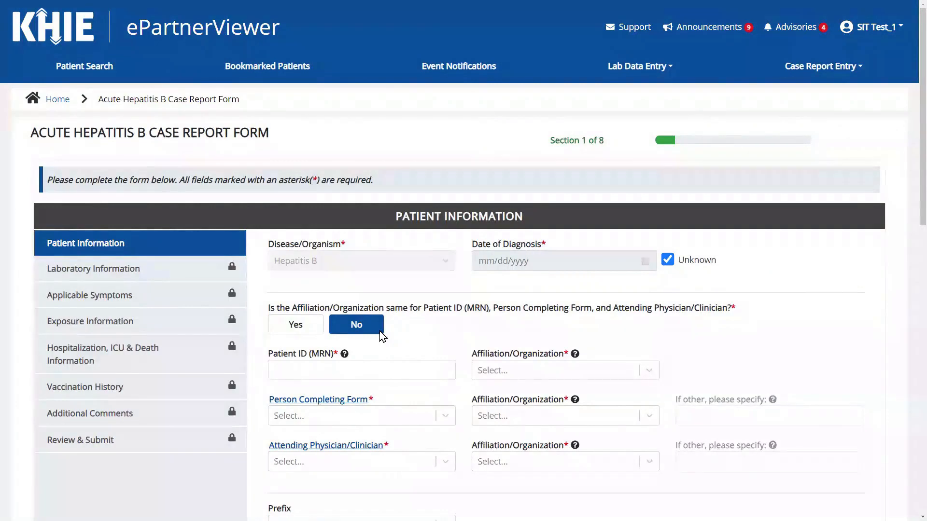
# - Scroll down and place the cursor in the Patient ID (MRN) field
pyautogui.scroll(-1, 415, 341)
pyautogui.scroll(-1, 424, 341)
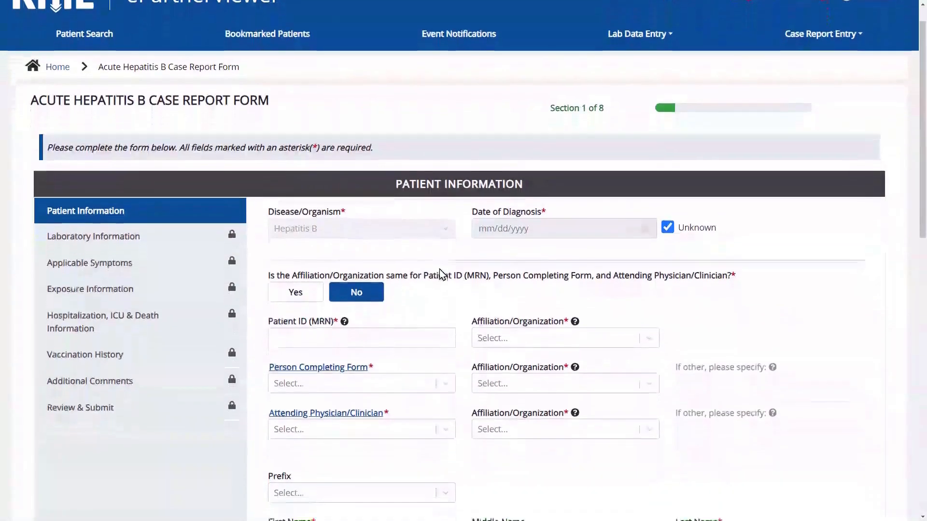
pyautogui.moveTo(346, 289)
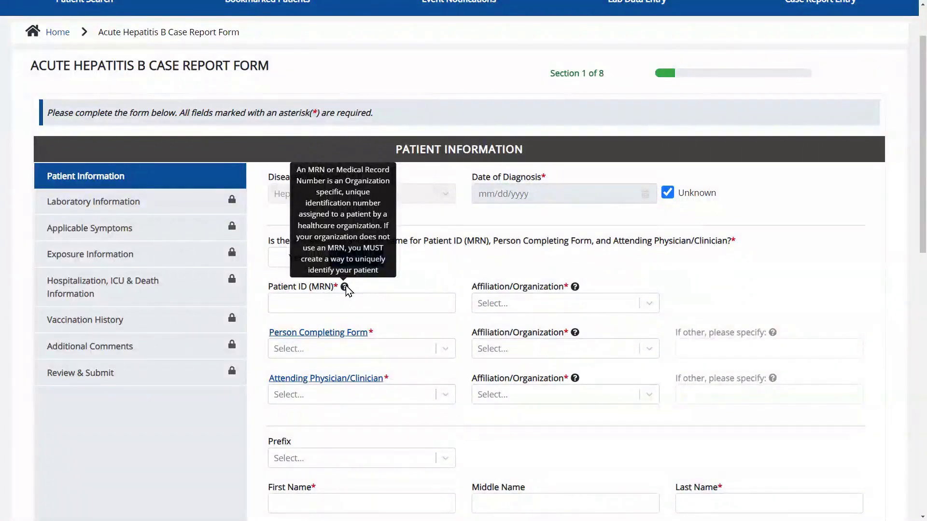
pyautogui.click(357, 298)
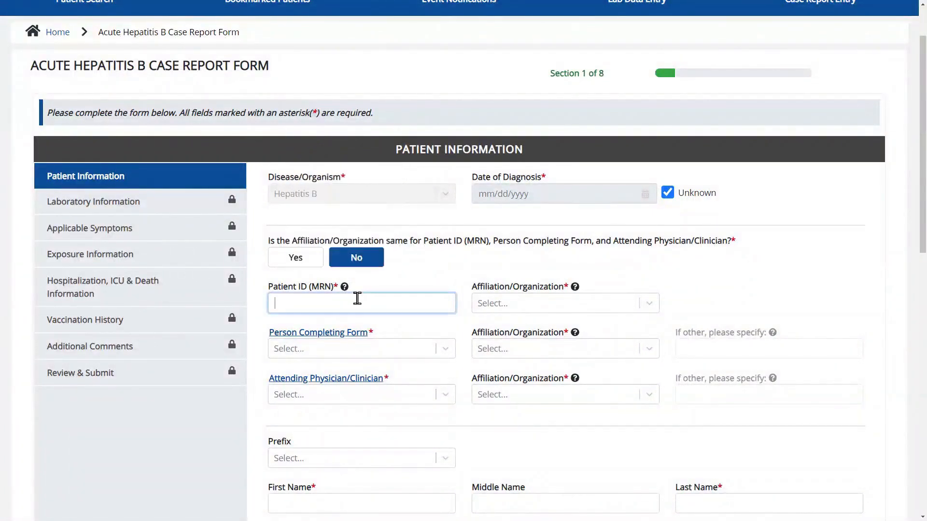
# - Enter the patient's MRN as Patient ID and set its affiliation to the first listed practice
pyautogui.write('EB06081970')
pyautogui.click(525, 305)
pyautogui.moveTo(573, 292)
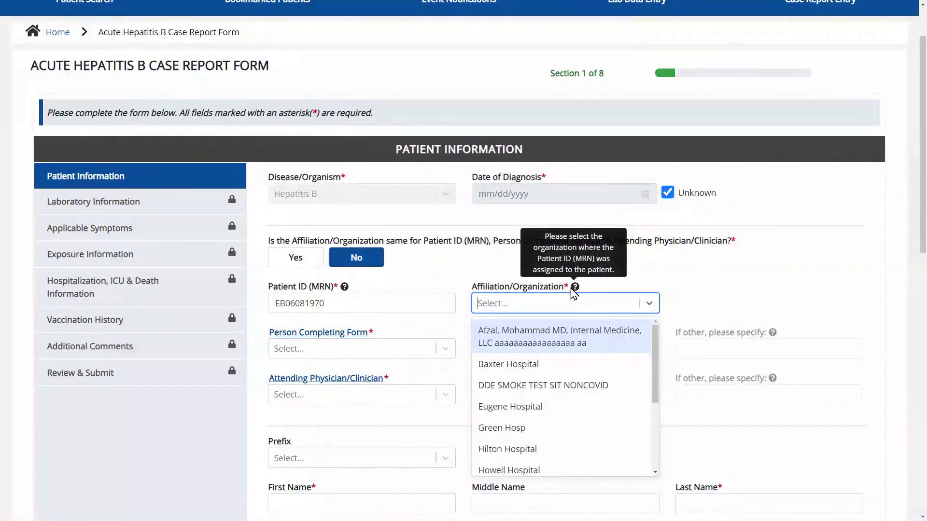
pyautogui.click(580, 333)
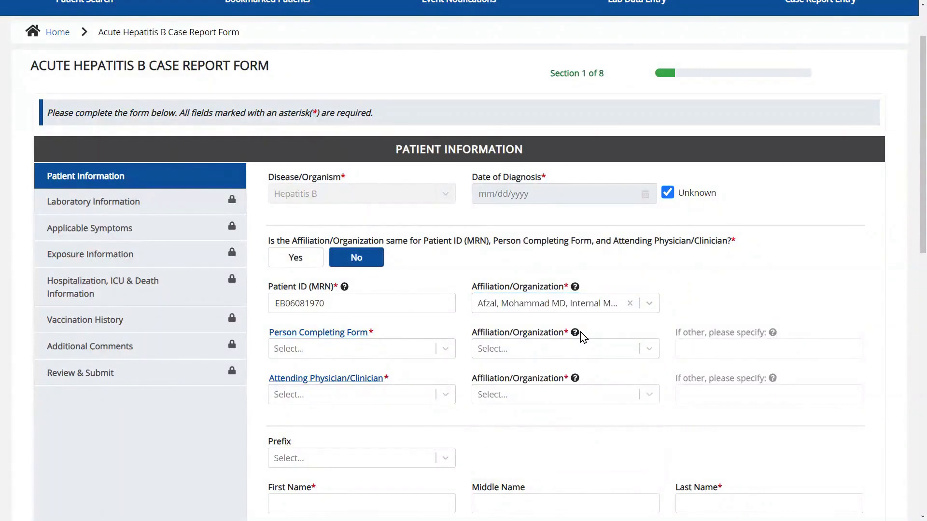
pyautogui.click(442, 352)
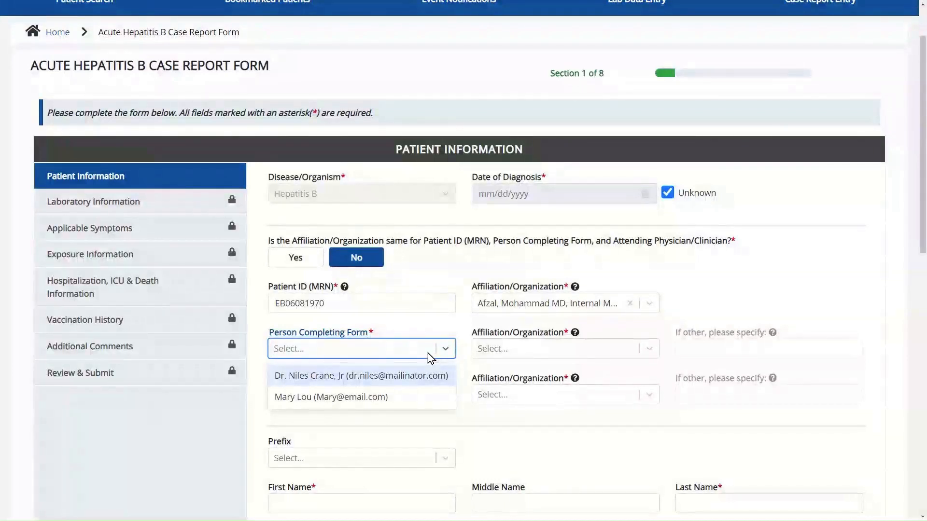
# - Start a new Person Completing Form record with prefix Mr., the person's first and last name, and suffix II
pyautogui.click(354, 333)
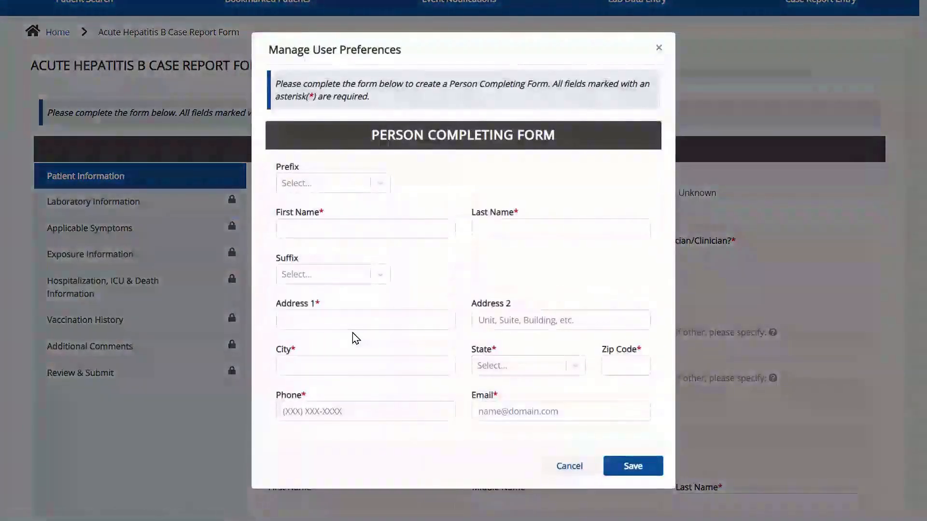
pyautogui.click(346, 189)
pyautogui.click(345, 251)
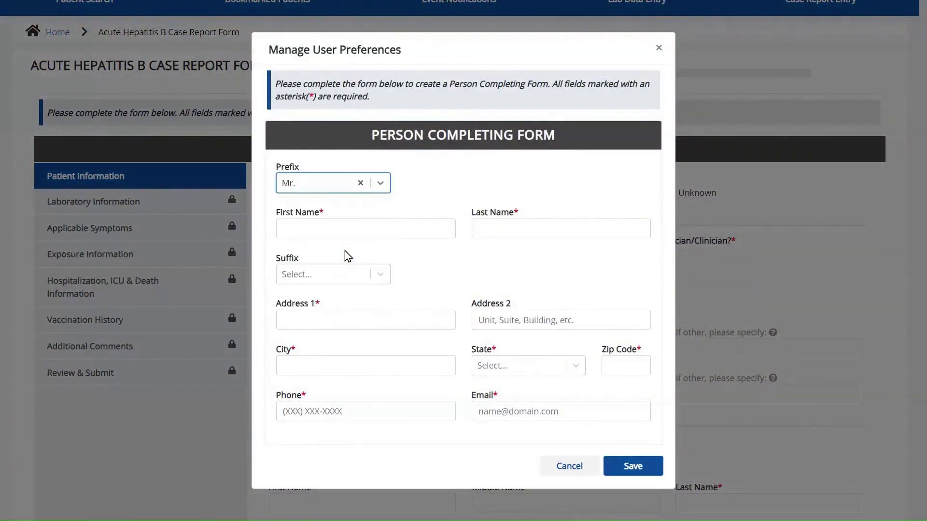
pyautogui.click(345, 227)
pyautogui.write('Art')
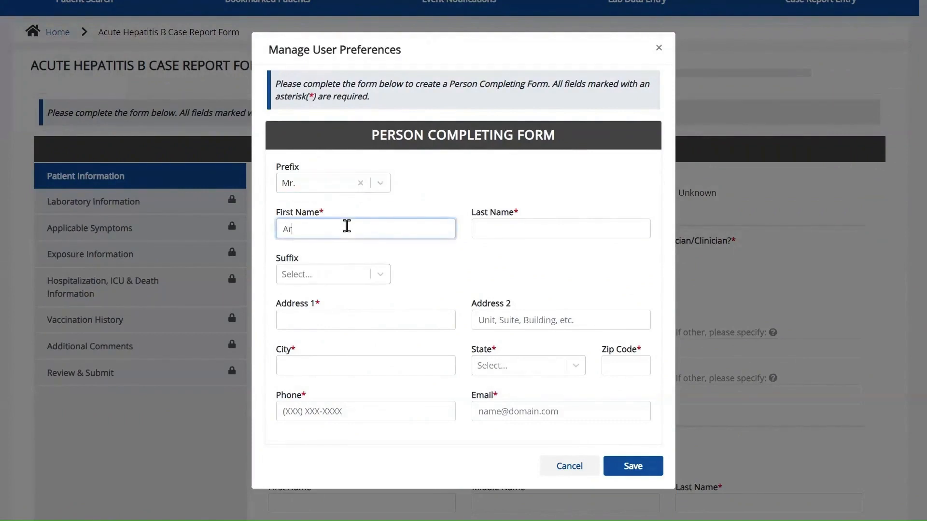
pyautogui.press('Tab')
pyautogui.write('Vandelay')
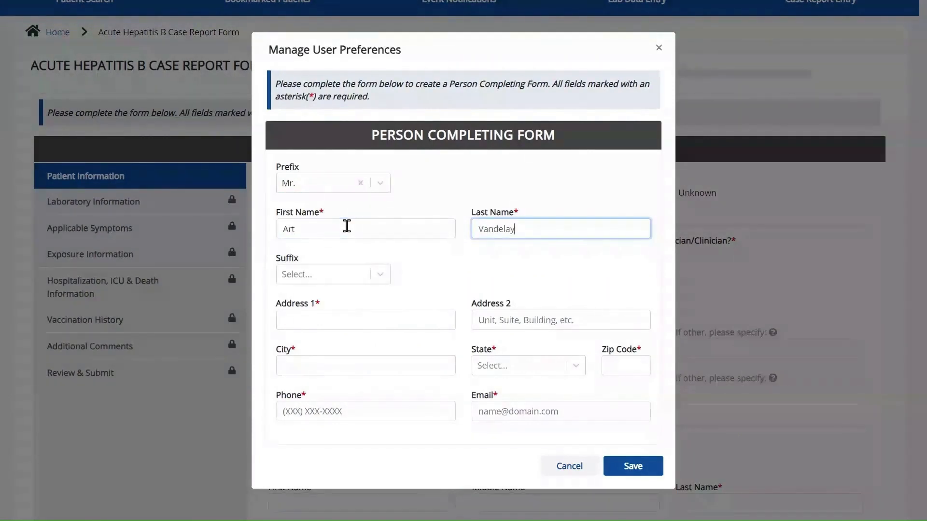
pyautogui.click(358, 275)
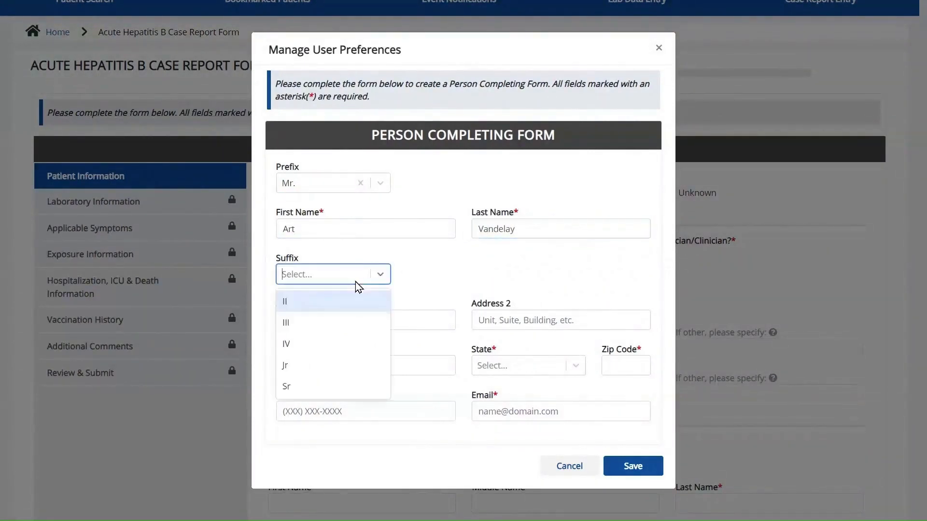
pyautogui.click(358, 300)
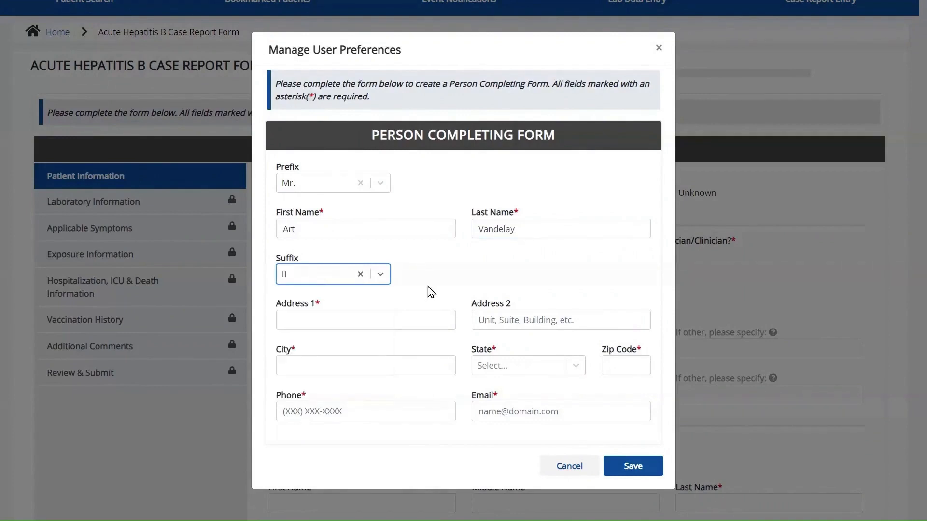
# - Fill in the person's street address, city, state KY, zip, phone and e-mail, then save the record
pyautogui.click(413, 317)
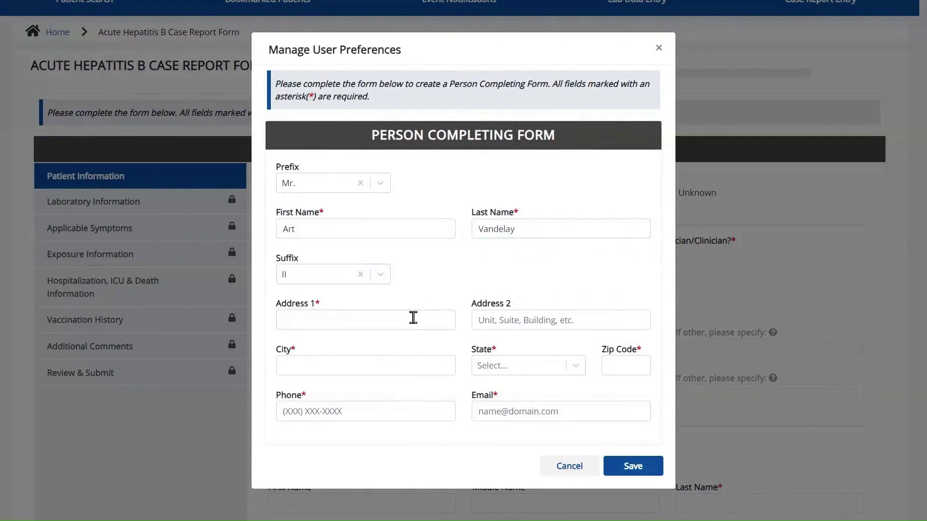
pyautogui.write('1 First Avenue')
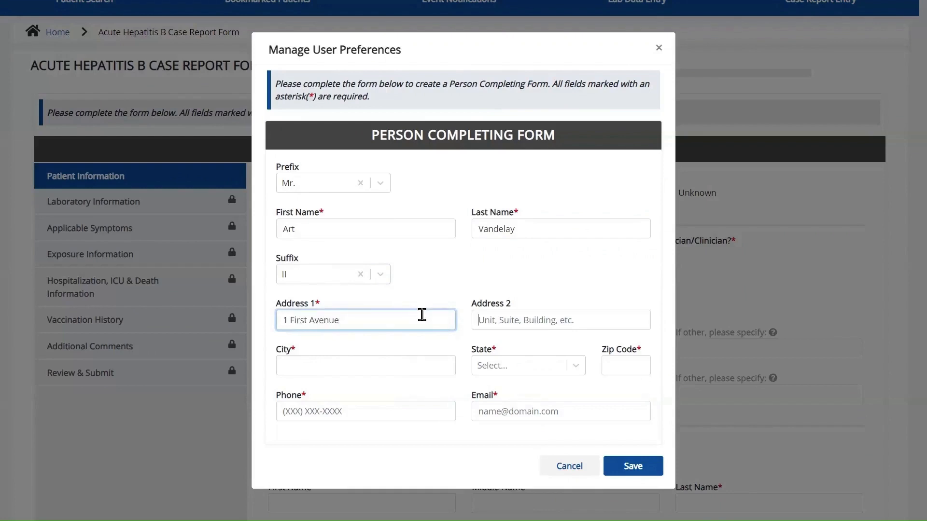
pyautogui.press('Tab')
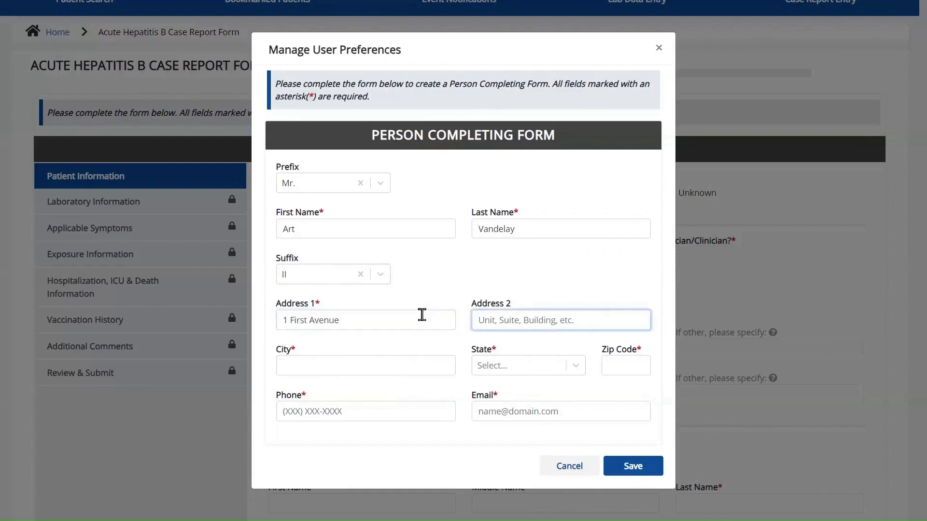
pyautogui.press('Tab')
pyautogui.write('Lexington')
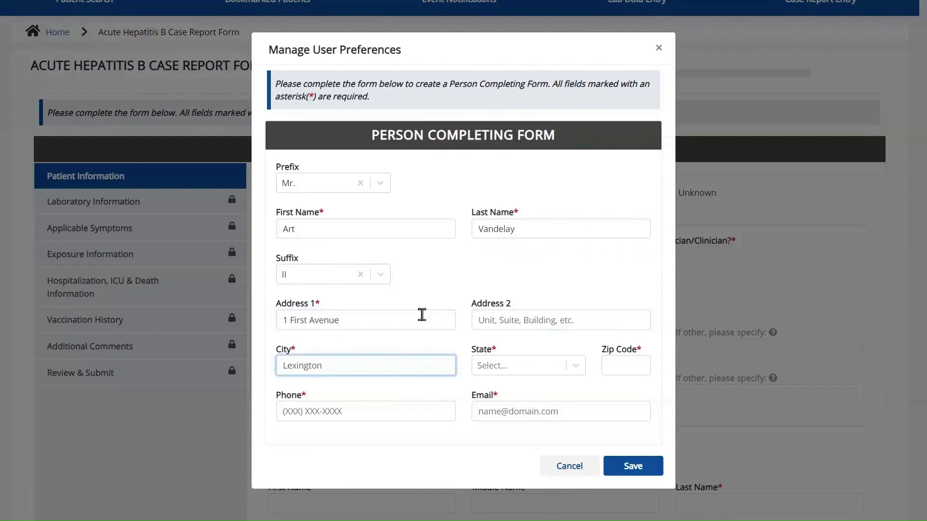
pyautogui.press('Tab')
pyautogui.write('KY')
pyautogui.press('Return')
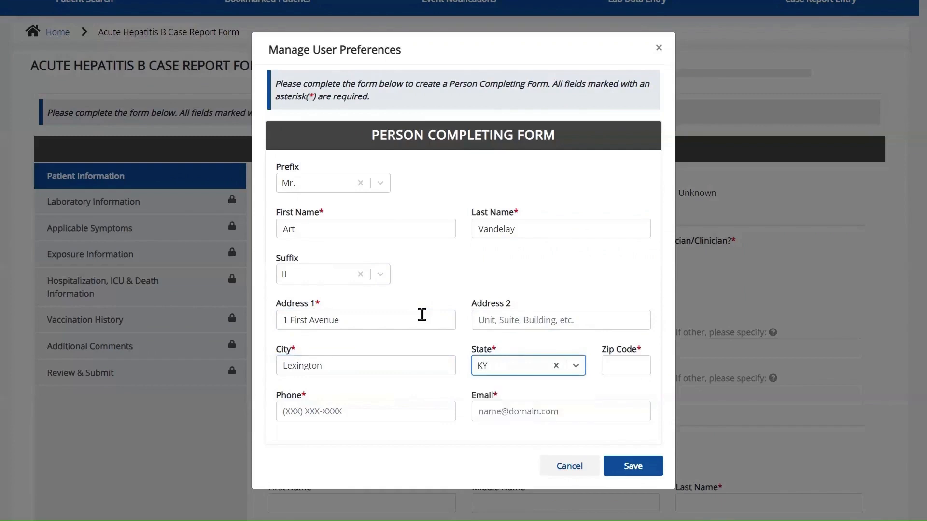
pyautogui.press('Tab')
pyautogui.write('40509-')
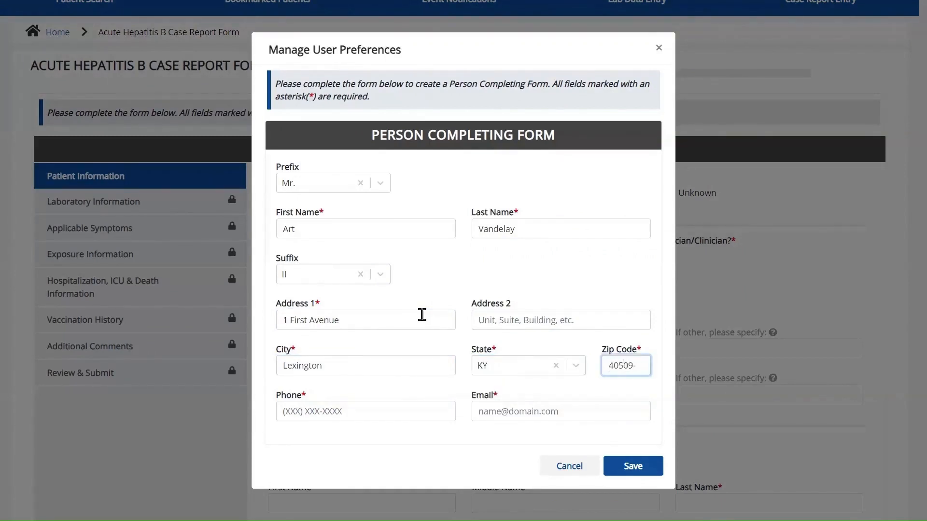
pyautogui.press('Tab')
pyautogui.write('5')
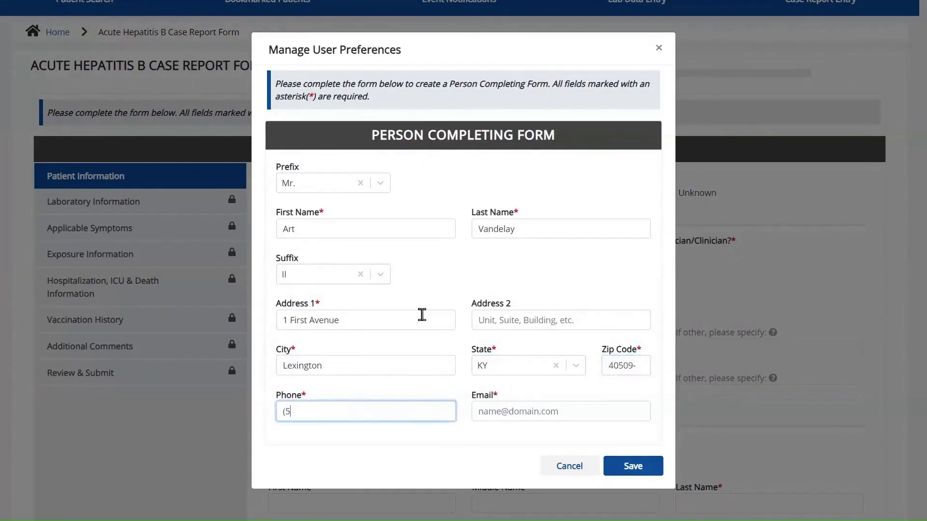
pyautogui.write('55) 432-1000')
pyautogui.press('Tab')
pyautogui.write('art')
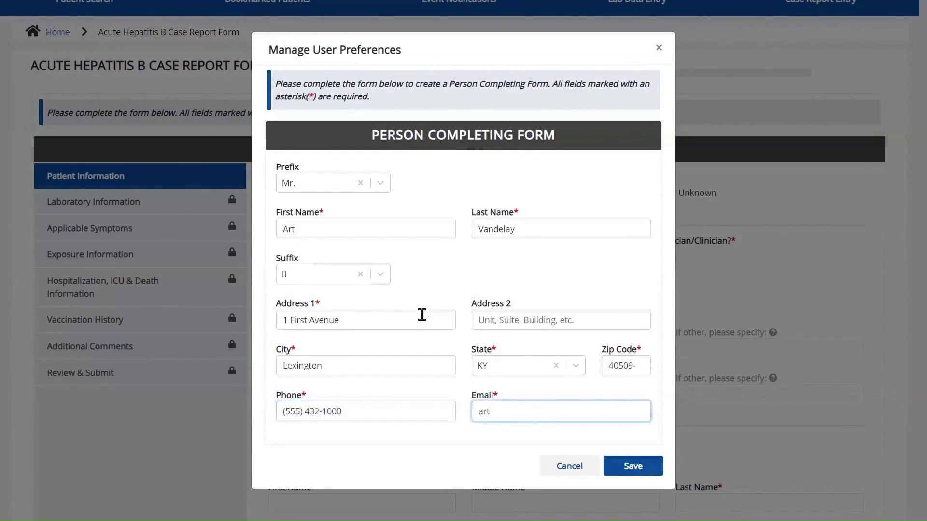
pyautogui.write('@mailinator.com')
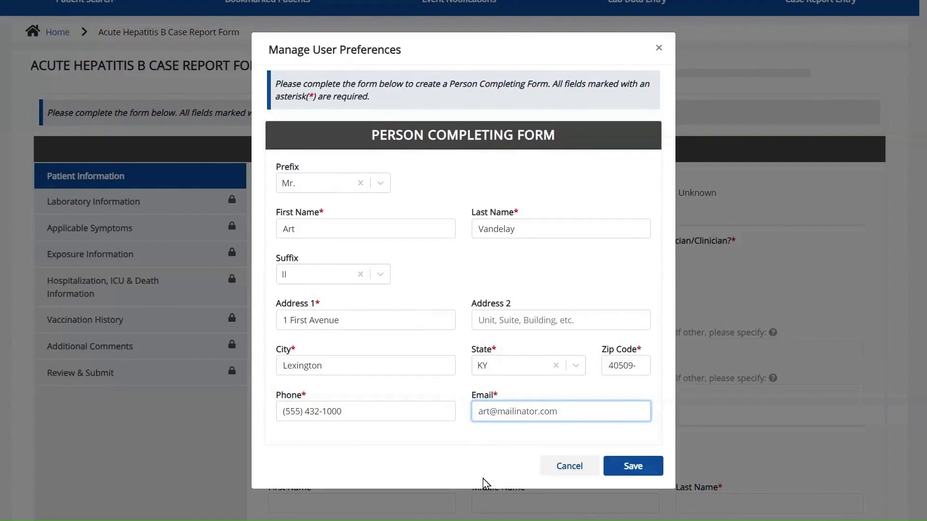
pyautogui.click(607, 484)
pyautogui.click(628, 464)
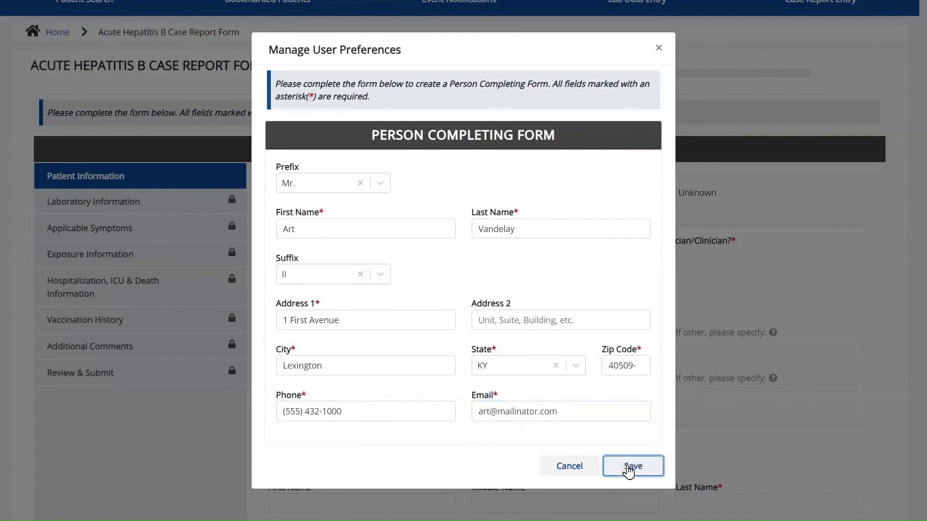
# - Choose the newly added person as the Person Completing Form
pyautogui.click(415, 416)
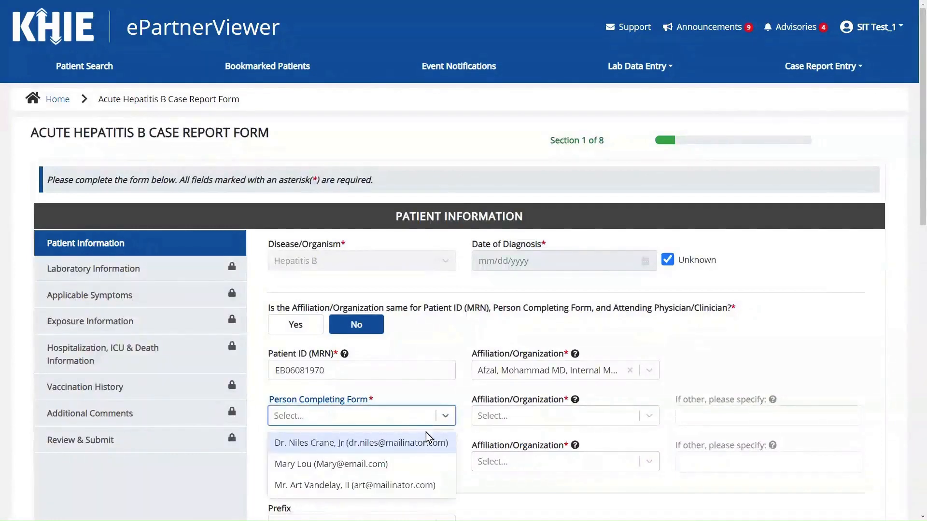
pyautogui.scroll(-3, 437, 485)
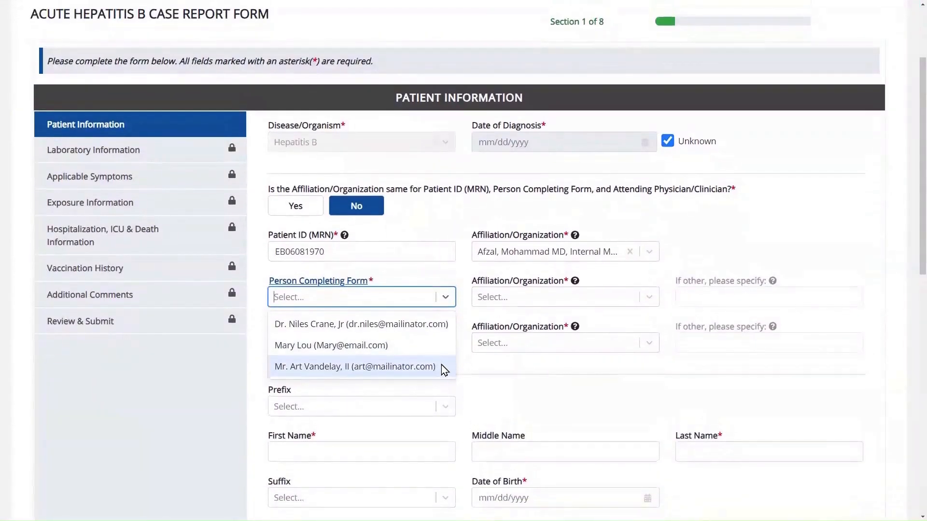
pyautogui.click(441, 366)
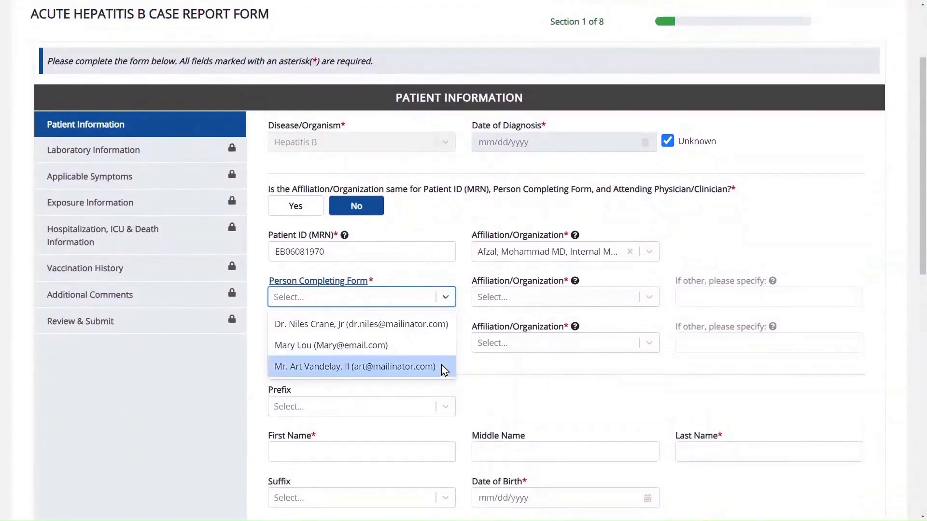
# - Set the completer's Affiliation/Organization to Other, specified as 'Test Hospital'
pyautogui.click(572, 301)
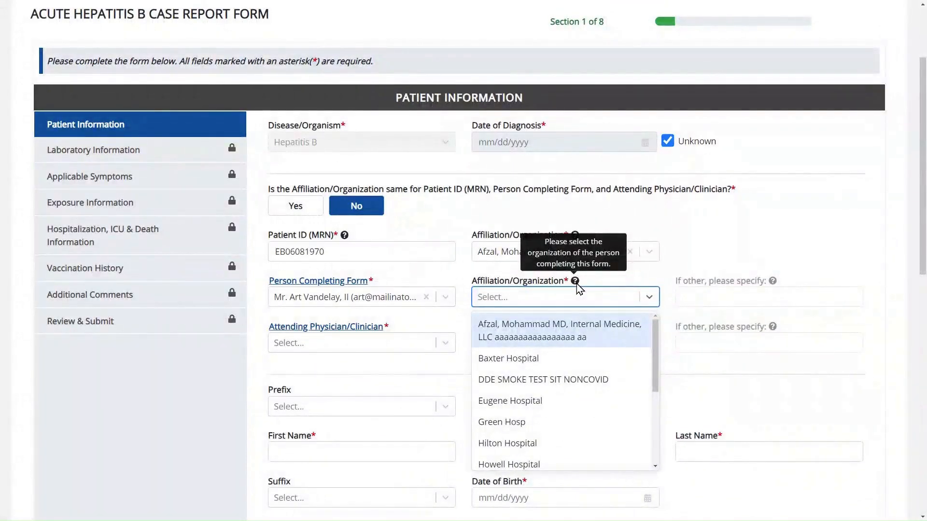
pyautogui.scroll(-4, 583, 425)
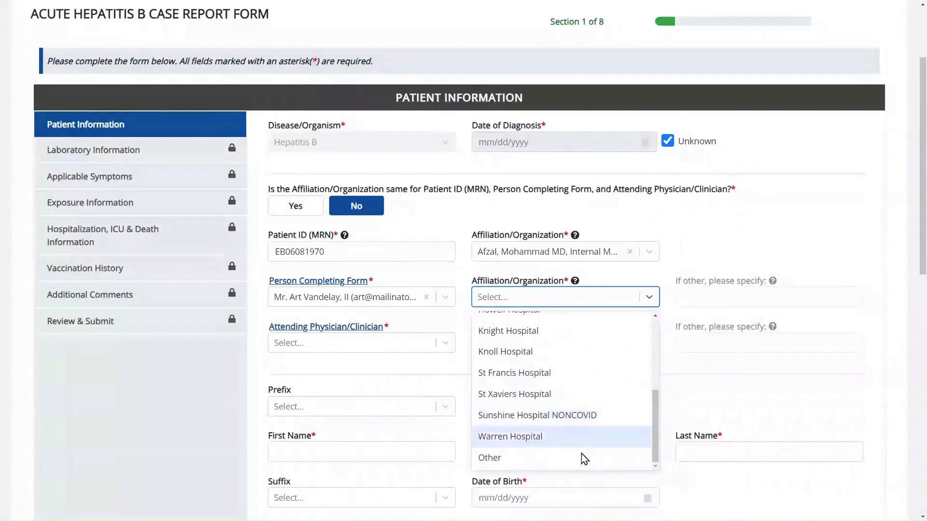
pyautogui.click(581, 458)
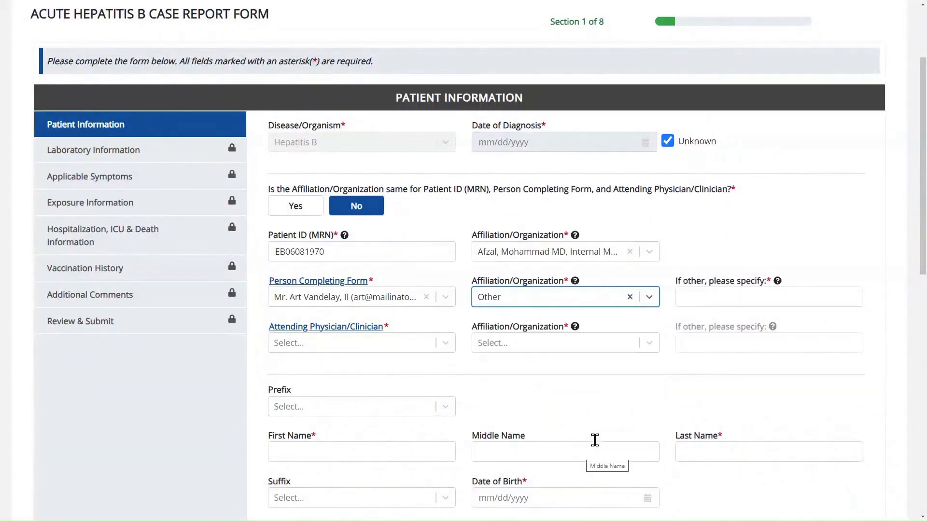
pyautogui.click(762, 290)
pyautogui.moveTo(779, 288)
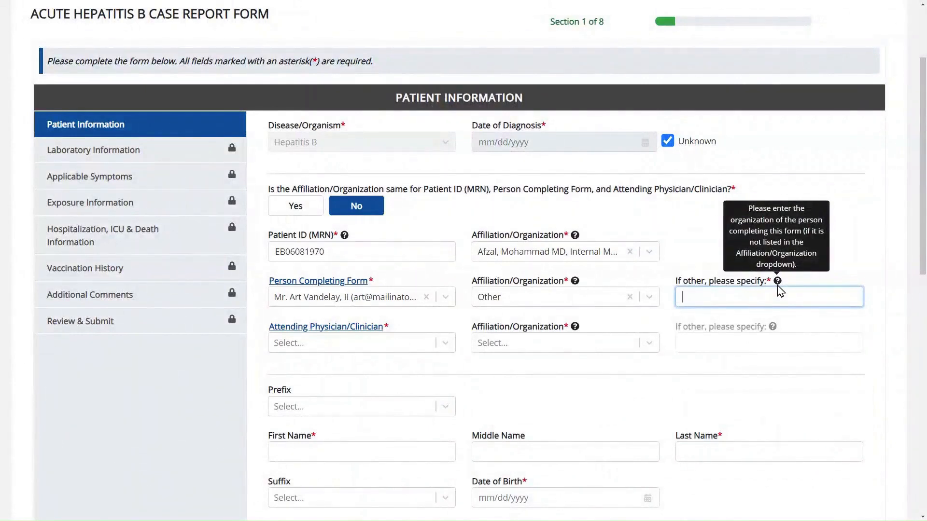
pyautogui.write('Test Hospital')
pyautogui.click(392, 344)
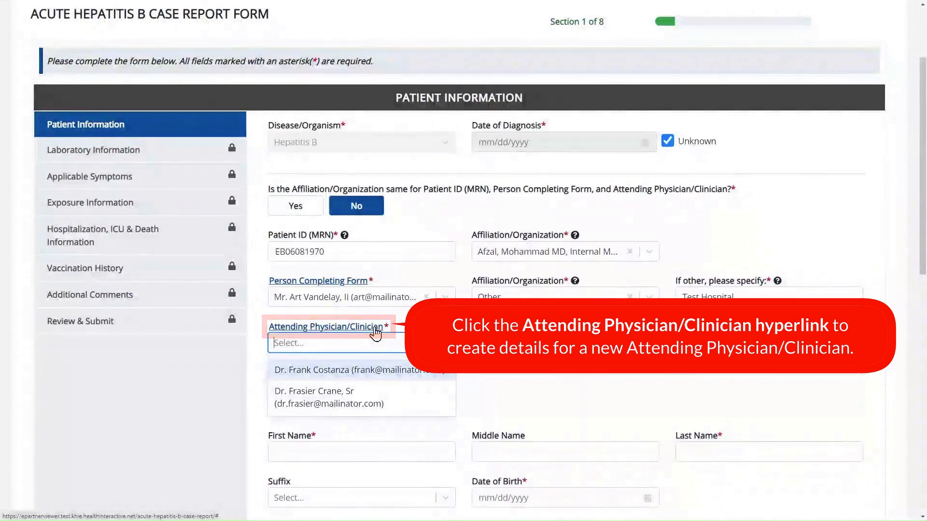
# - Cancel the new-physician dialog and pick the existing Sr-suffixed doctor as Attending Physician/Clinician
pyautogui.click(377, 328)
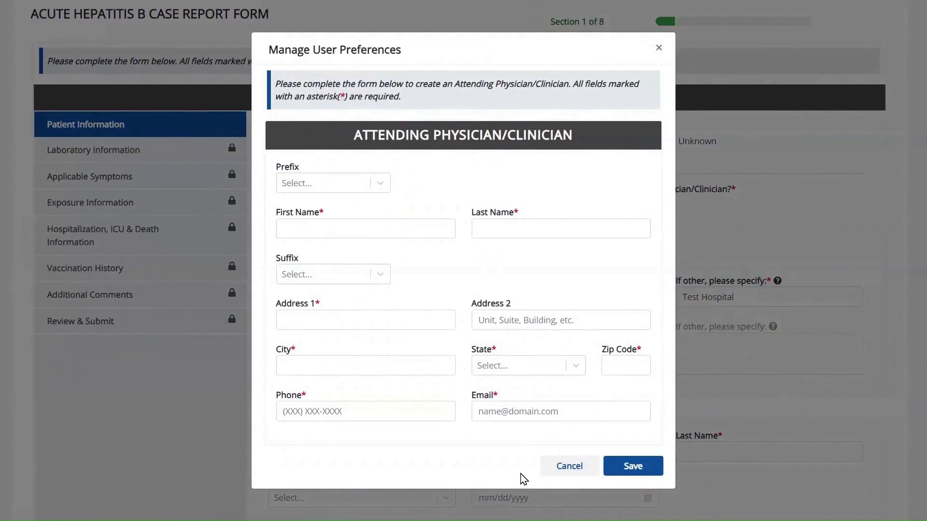
pyautogui.click(559, 470)
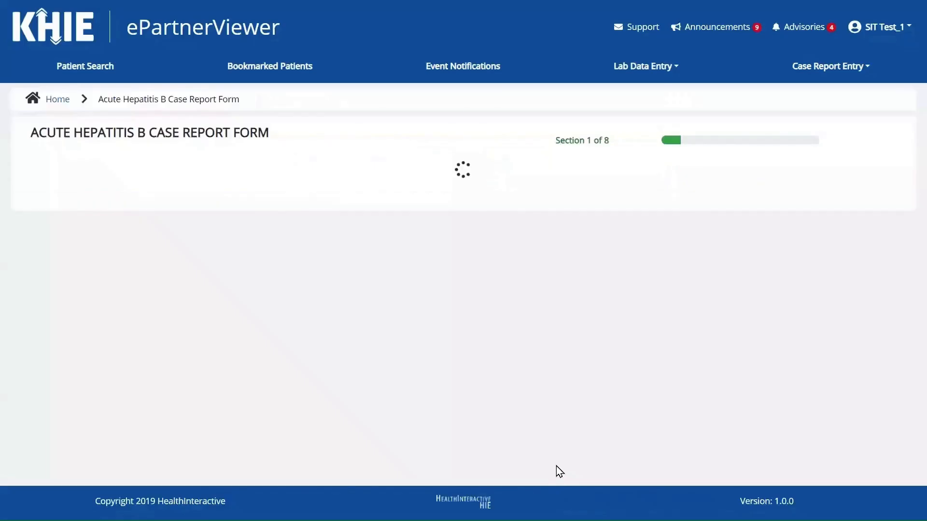
pyautogui.scroll(-2, 412, 318)
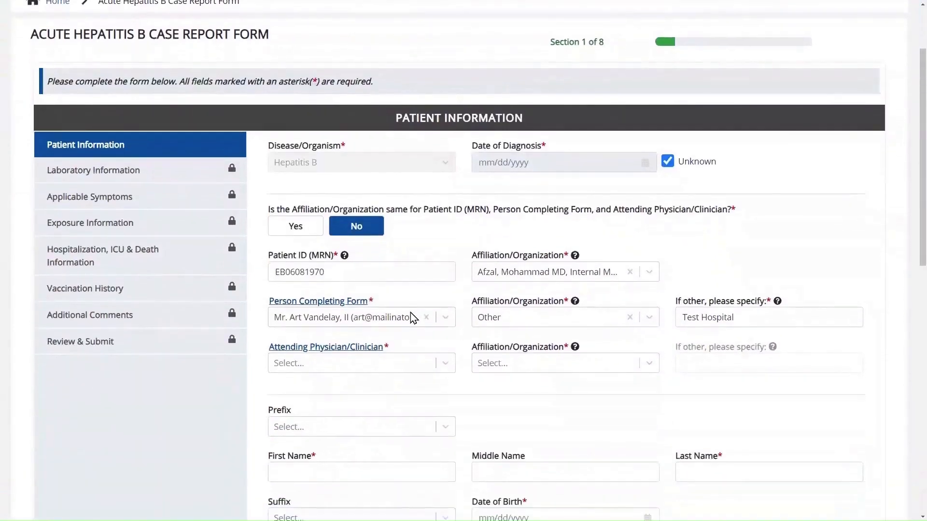
pyautogui.scroll(-1, 411, 312)
pyautogui.click(410, 350)
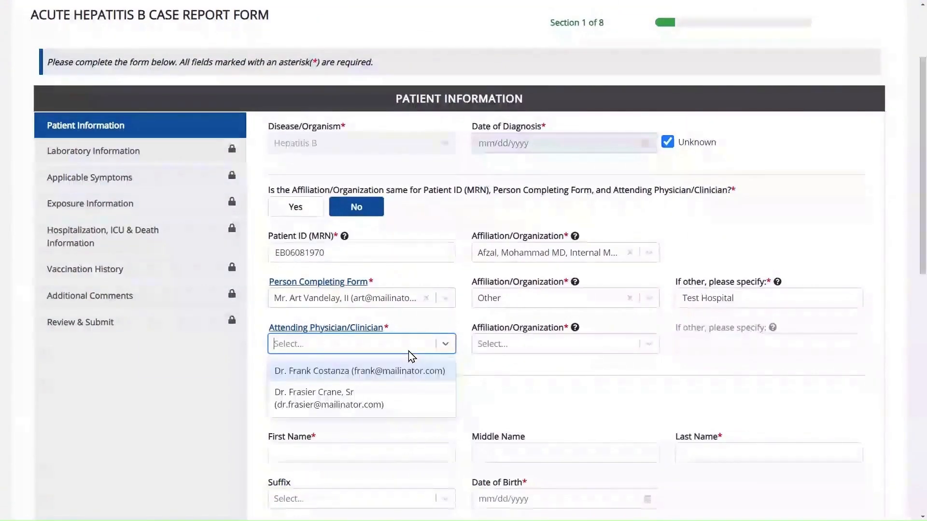
pyautogui.click(405, 402)
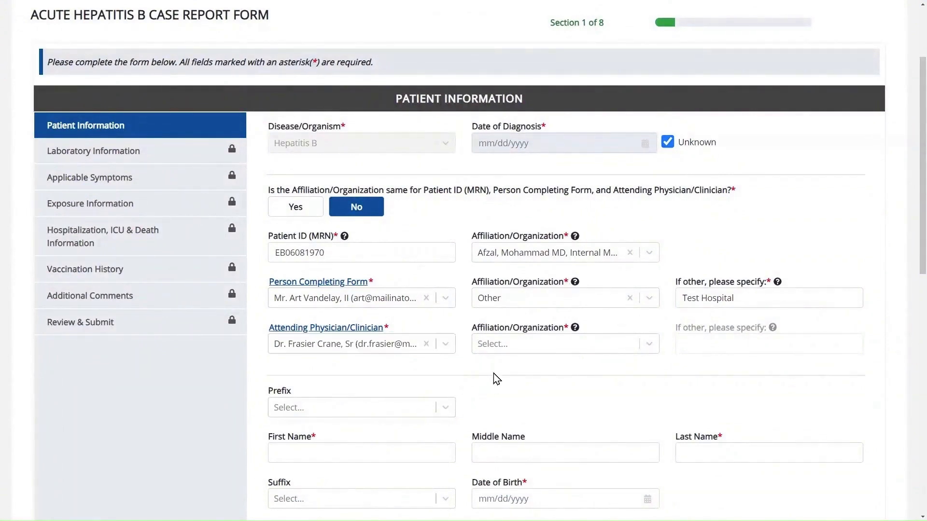
# - Set the attending physician's Affiliation/Organization to the first listed organization
pyautogui.click(564, 346)
pyautogui.moveTo(575, 328)
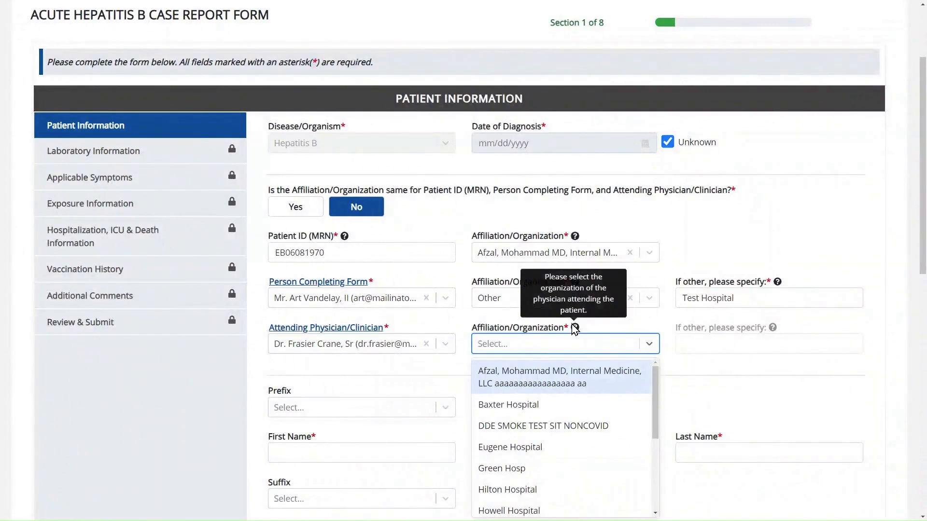
pyautogui.click(577, 378)
pyautogui.scroll(-2, 511, 389)
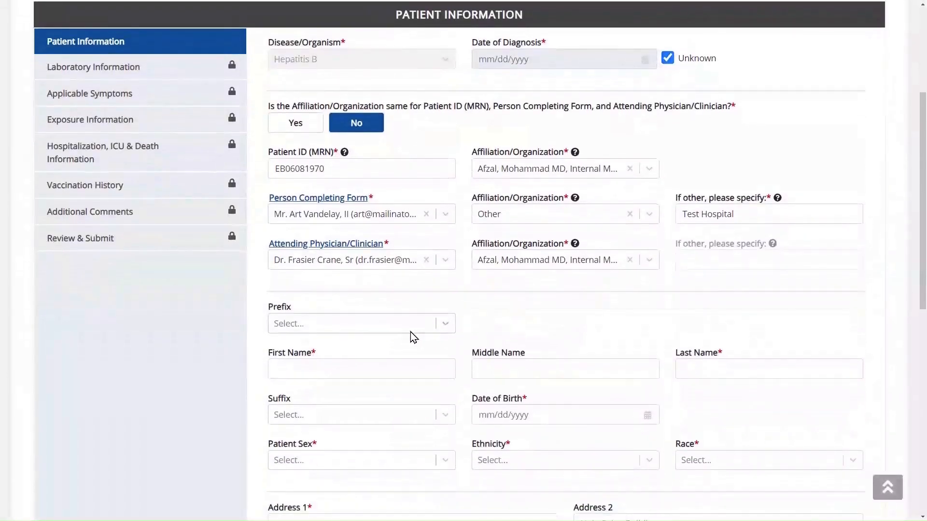
pyautogui.scroll(-1, 408, 331)
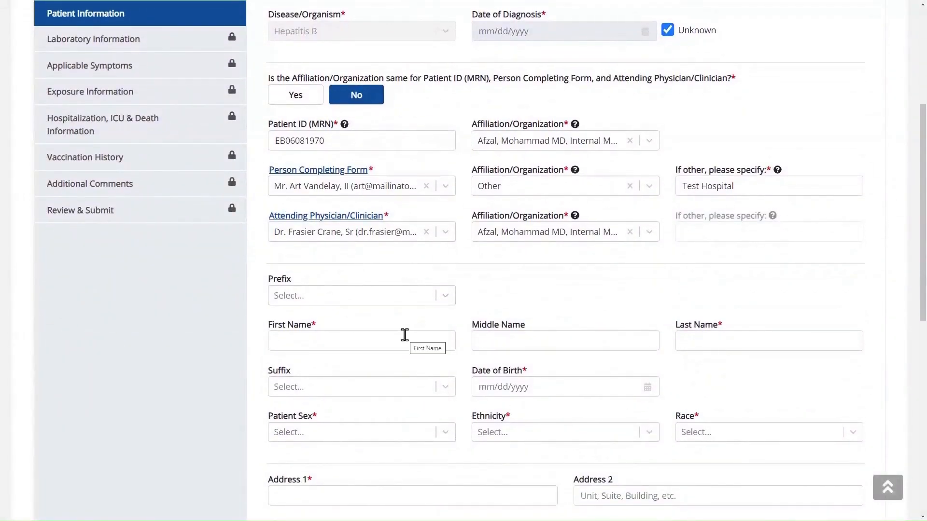
# - Enter the patient's first name, last name and date of birth
pyautogui.click(405, 334)
pyautogui.write('Elaine')
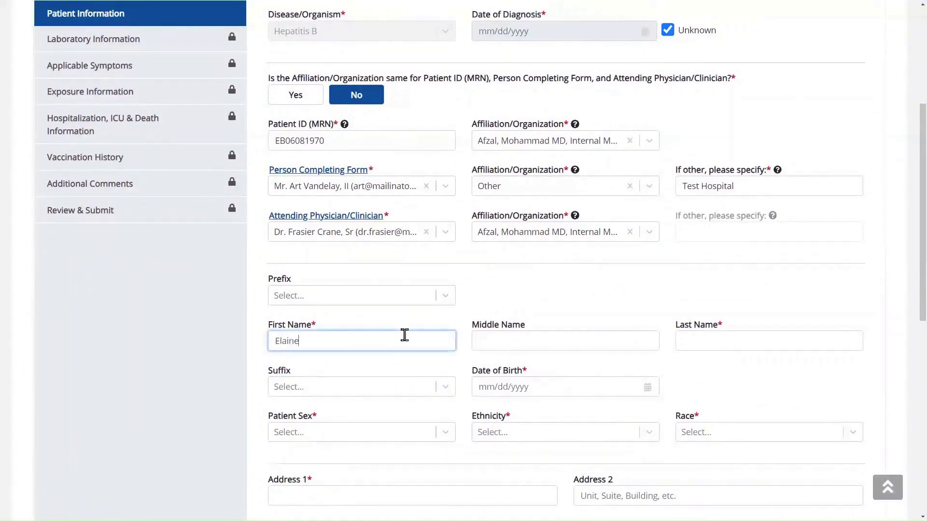
pyautogui.press('Tab')
pyautogui.press('Tab')
pyautogui.write('Benes')
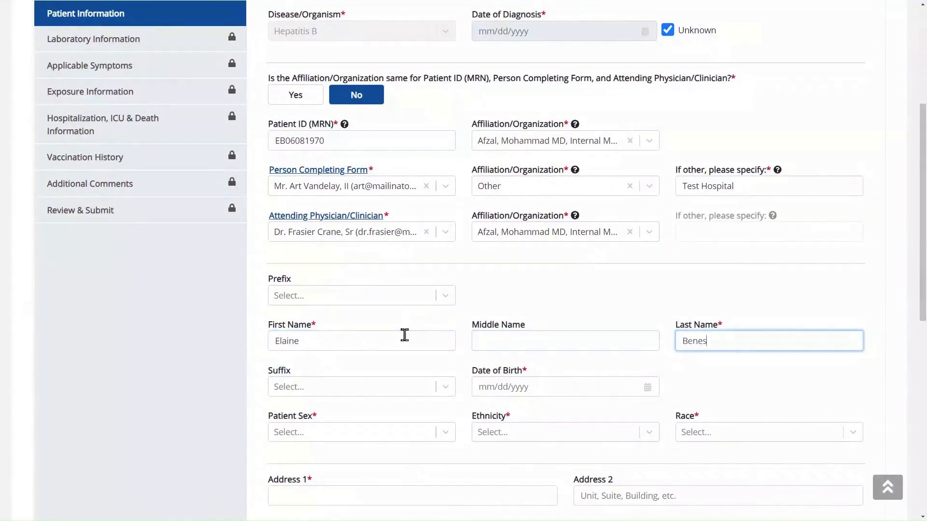
pyautogui.click(544, 383)
pyautogui.write('06/08/1970')
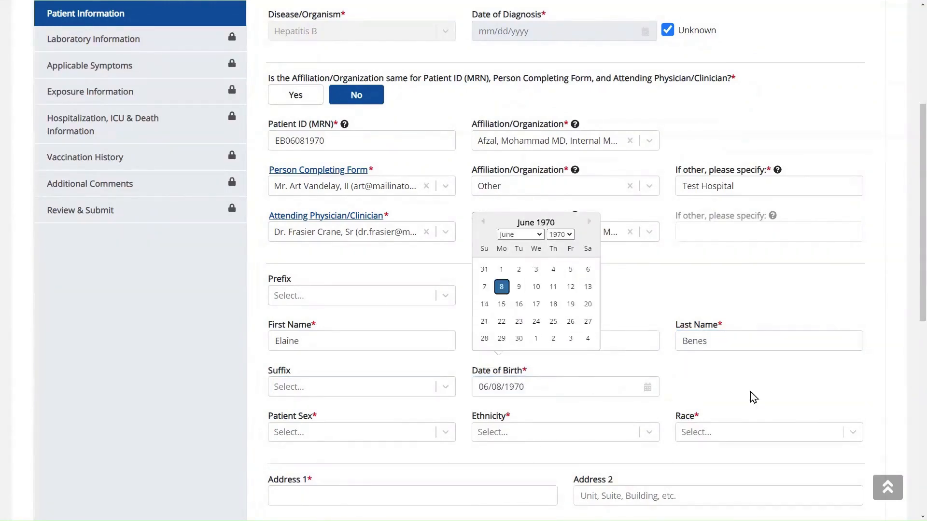
pyautogui.click(796, 399)
# - Set the patient's sex to Female, ethnicity to Not Hispanic or Latino, and race to White
pyautogui.scroll(-1, 781, 386)
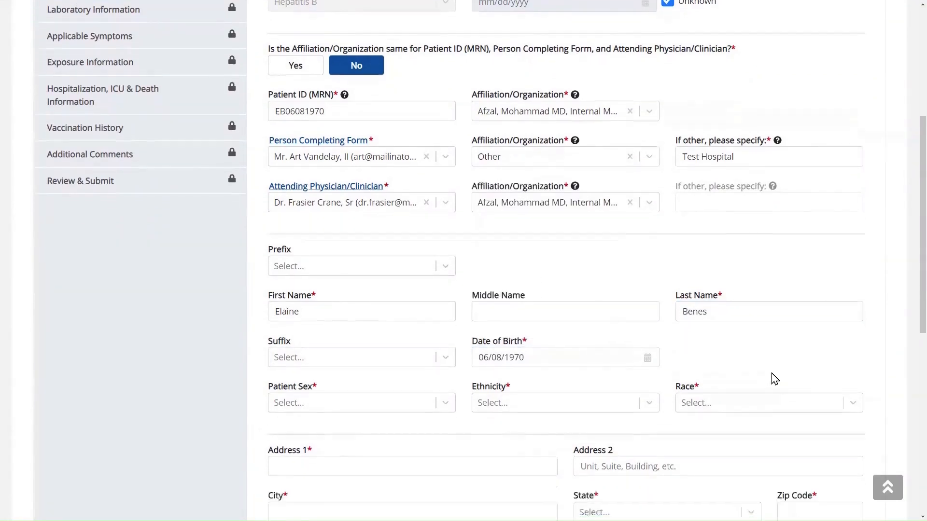
pyautogui.click(414, 383)
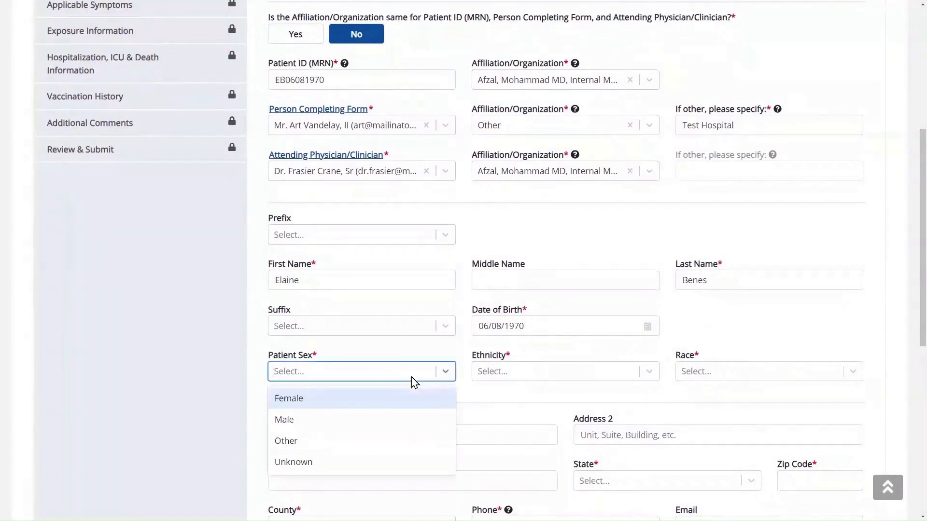
pyautogui.click(417, 407)
pyautogui.scroll(-1, 581, 358)
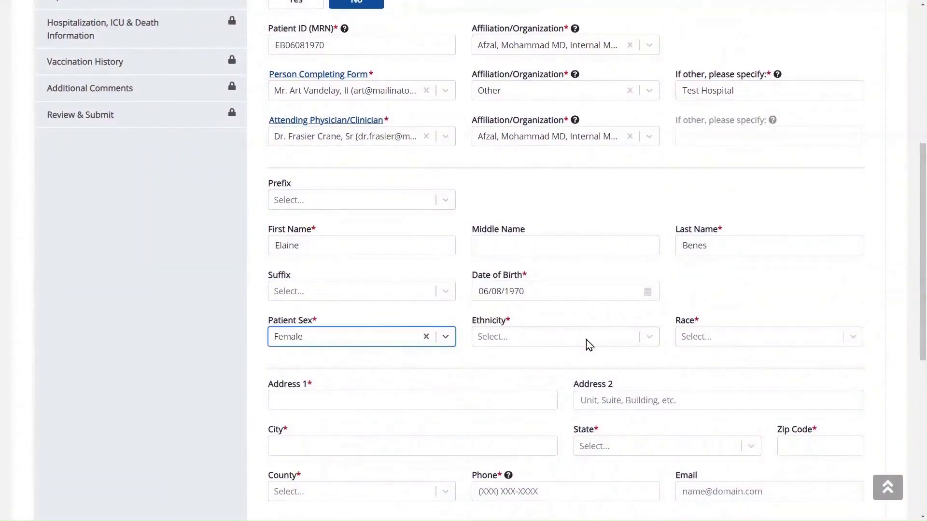
pyautogui.click(589, 343)
pyautogui.click(582, 384)
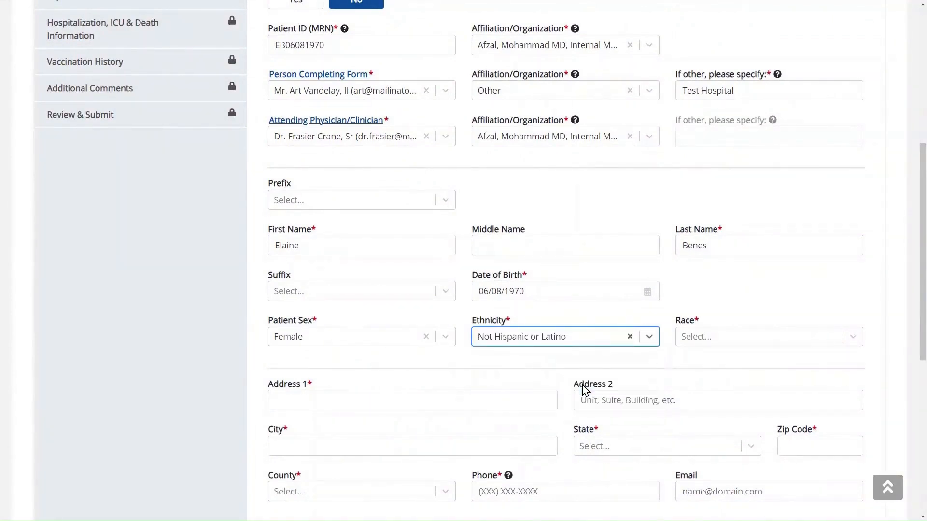
pyautogui.click(732, 345)
pyautogui.scroll(-1, 746, 434)
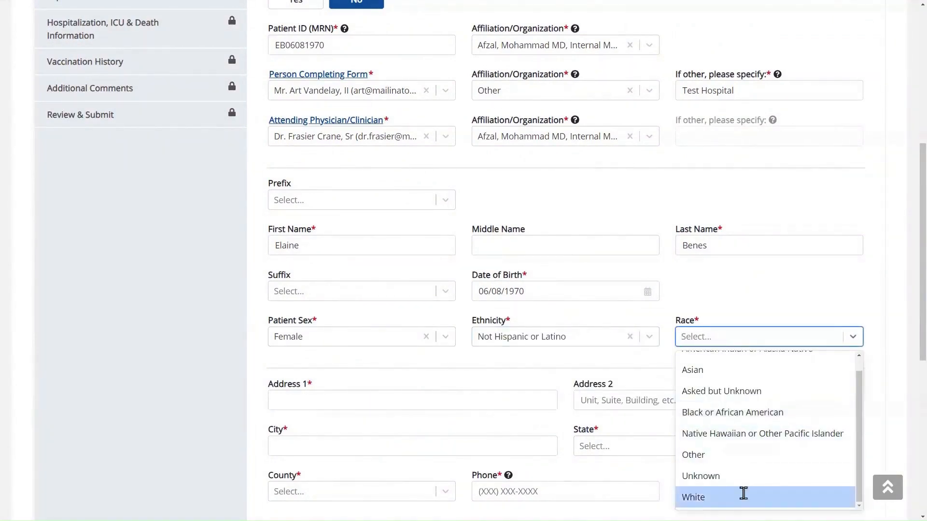
pyautogui.click(743, 493)
pyautogui.scroll(-3, 790, 384)
pyautogui.click(406, 236)
# - Enter the patient's street address, city, state KY and zip code
pyautogui.write('123 main s')
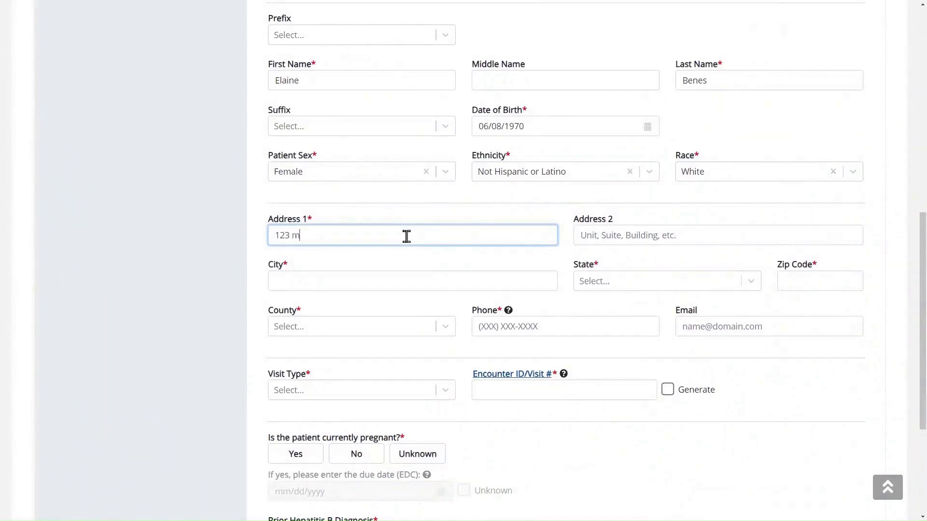
pyautogui.press('BackSpace')
pyautogui.press('BackSpace')
pyautogui.press('BackSpace')
pyautogui.press('BackSpace')
pyautogui.press('BackSpace')
pyautogui.press('BackSpace')
pyautogui.write('Main Street')
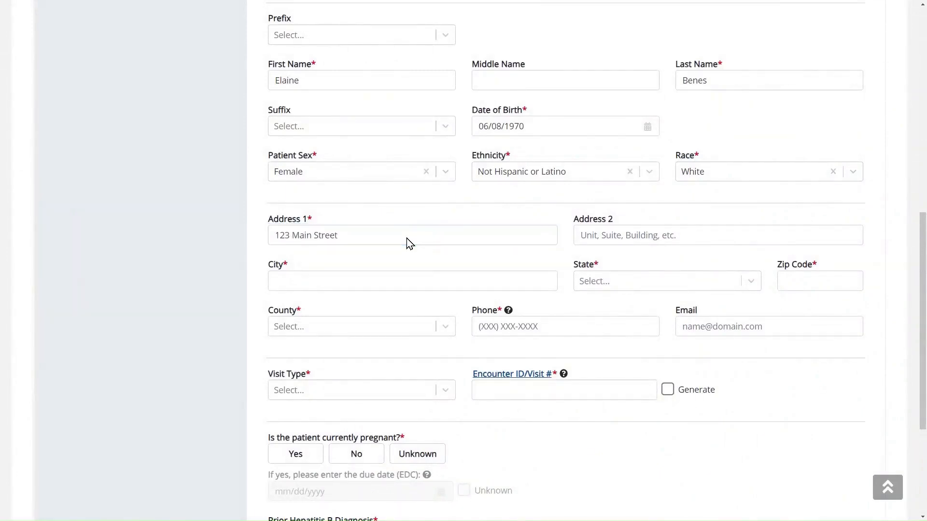
pyautogui.click(323, 282)
pyautogui.write('Lexington')
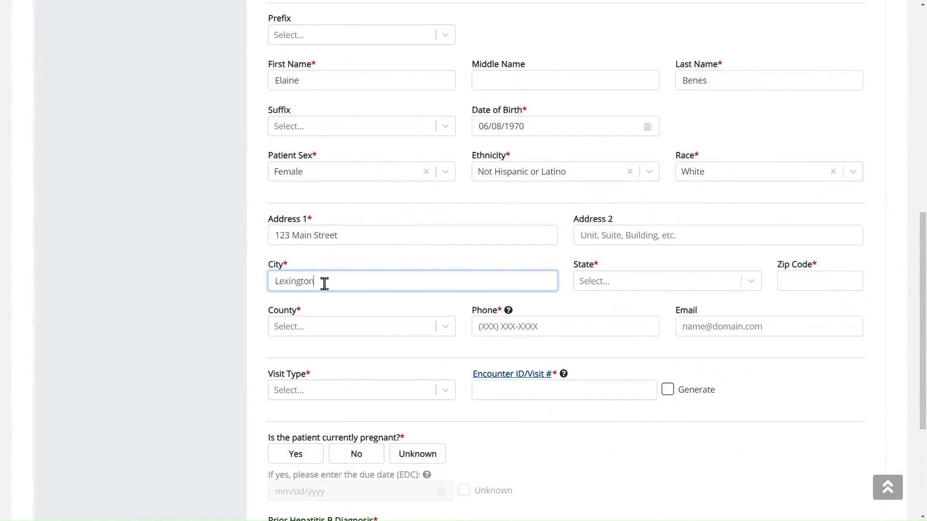
pyautogui.press('Tab')
pyautogui.write('KY')
pyautogui.press('Return')
pyautogui.press('Tab')
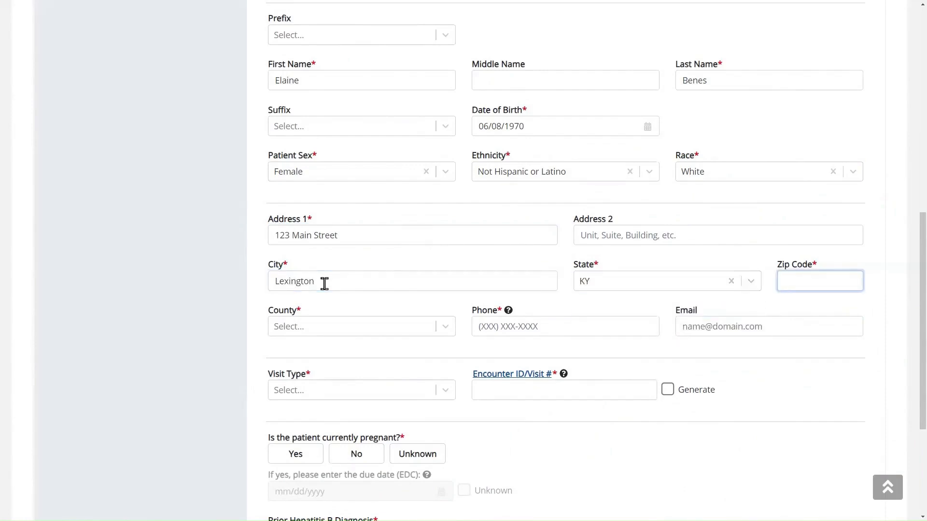
pyautogui.write('40511-')
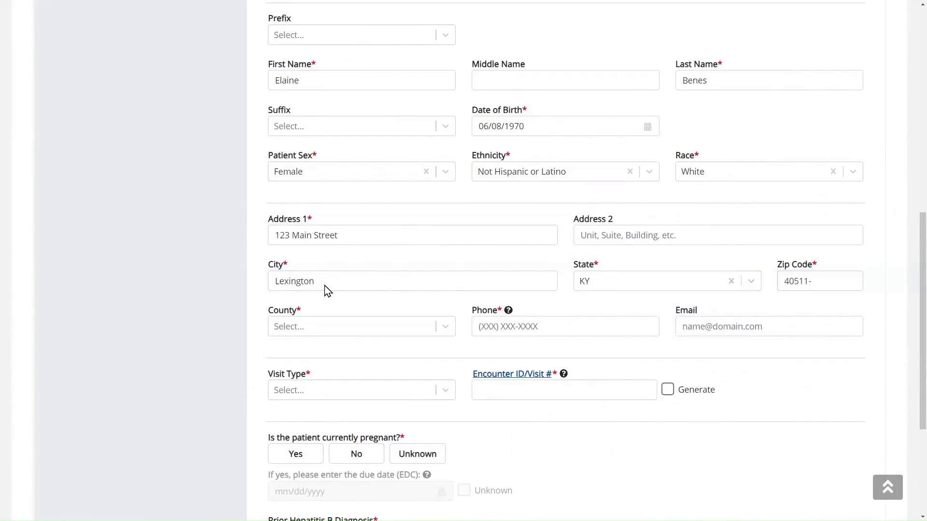
# - Set the patient's county to Fayette and fill in the phone number and e-mail address
pyautogui.click(324, 328)
pyautogui.write('Fay')
pyautogui.click(330, 355)
pyautogui.click(506, 326)
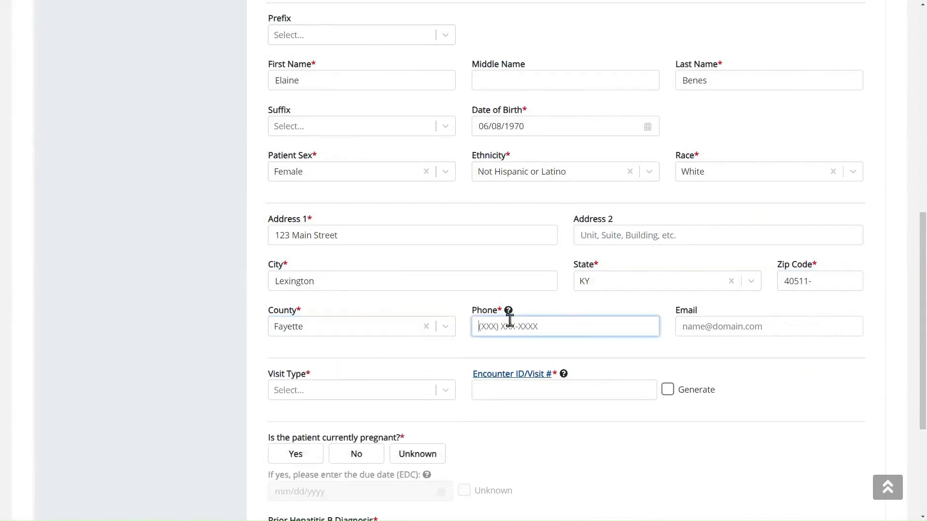
pyautogui.moveTo(509, 313)
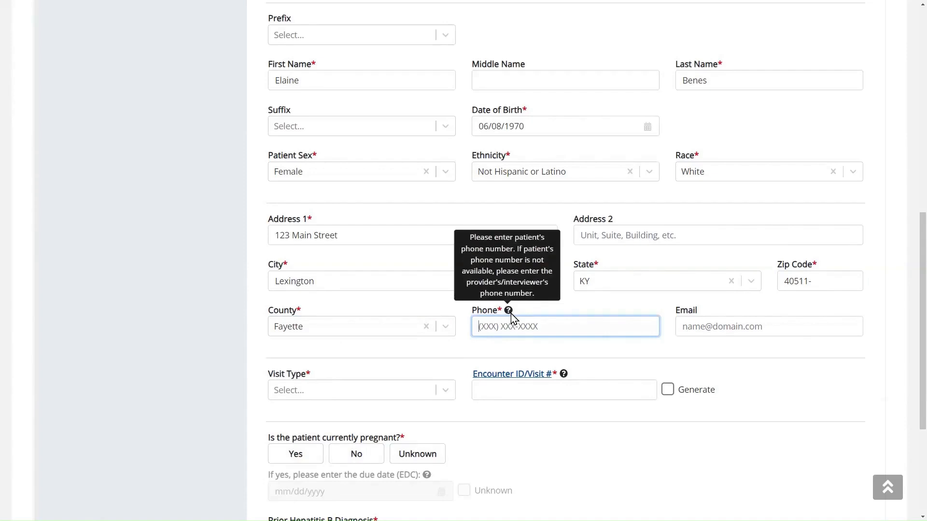
pyautogui.write('5551231234')
pyautogui.click(713, 327)
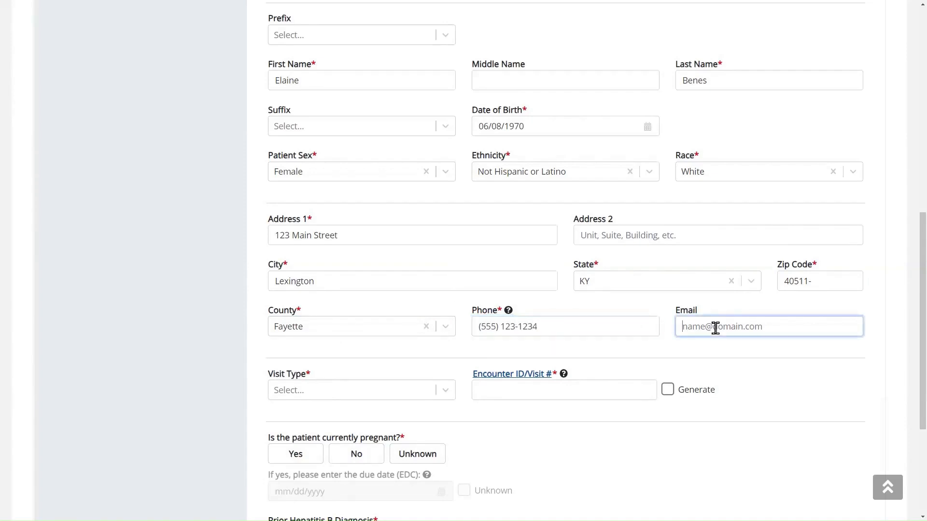
pyautogui.write('elaine@n')
pyautogui.write('ailinator.com')
pyautogui.scroll(-1, 714, 327)
pyautogui.click(348, 386)
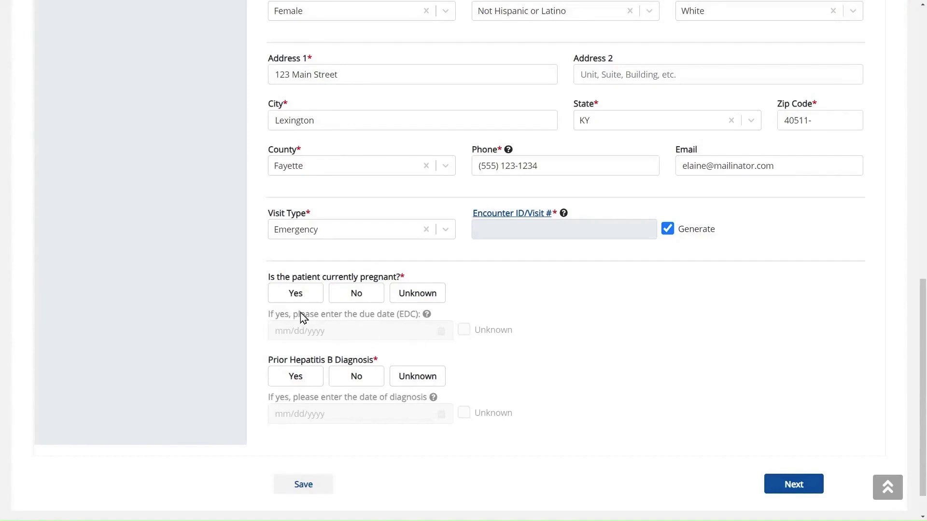
# - Answer Yes to 'Is the patient currently pregnant?'
pyautogui.click(291, 298)
pyautogui.moveTo(432, 315)
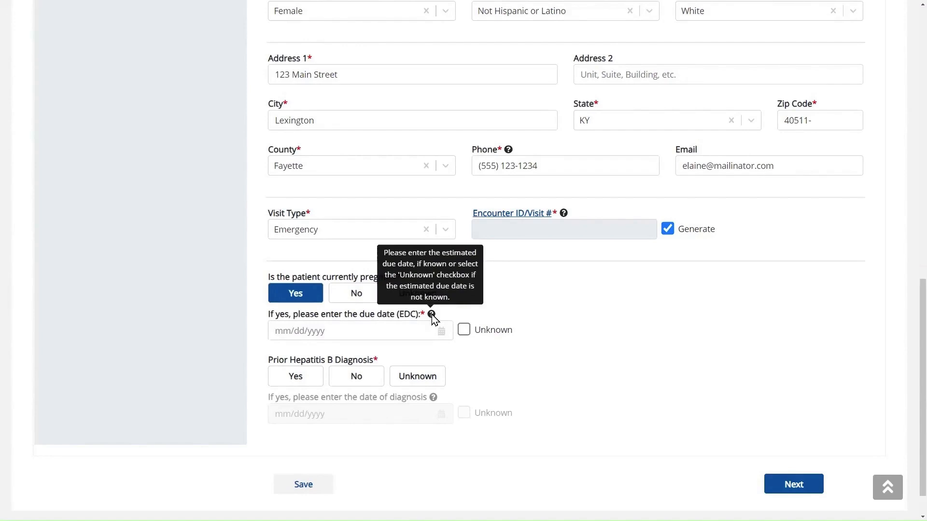
# - Set the estimated due date (EDC) to 01/01/2024
pyautogui.click(415, 333)
pyautogui.write('01/01/')
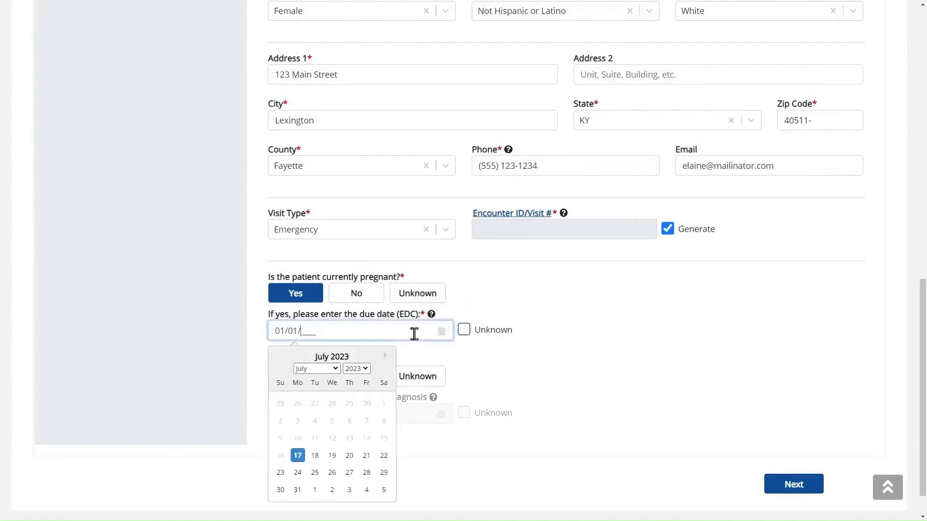
pyautogui.write('2024')
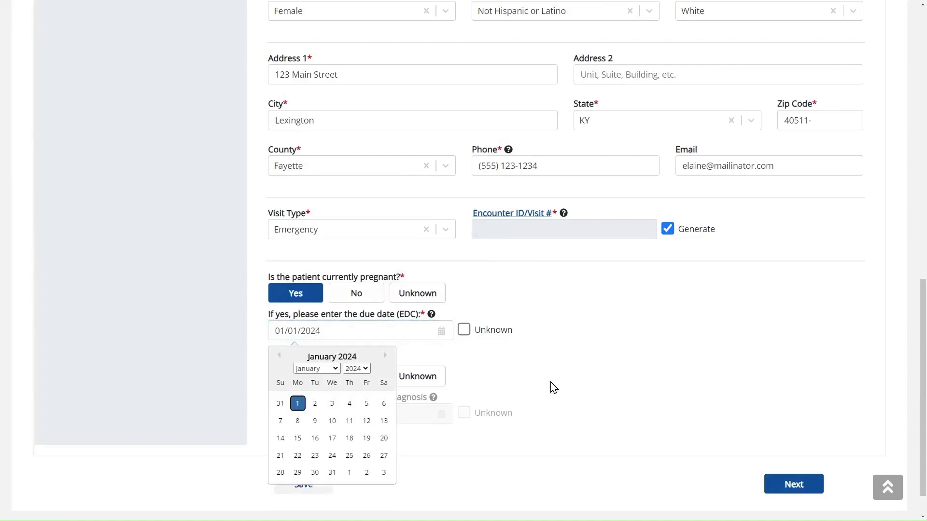
pyautogui.click(554, 388)
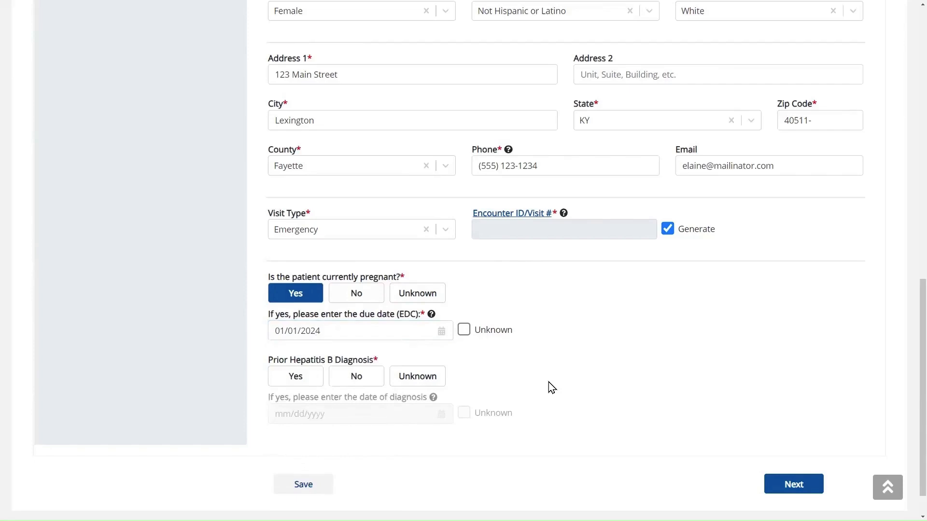
# - Mark Prior Hepatitis B Diagnosis as Yes with the diagnosis date Unknown
pyautogui.click(295, 386)
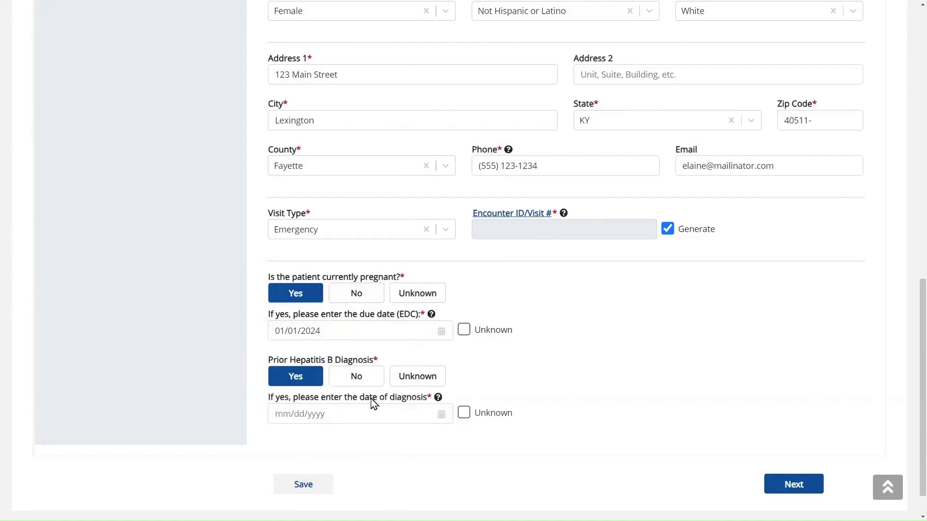
pyautogui.moveTo(440, 399)
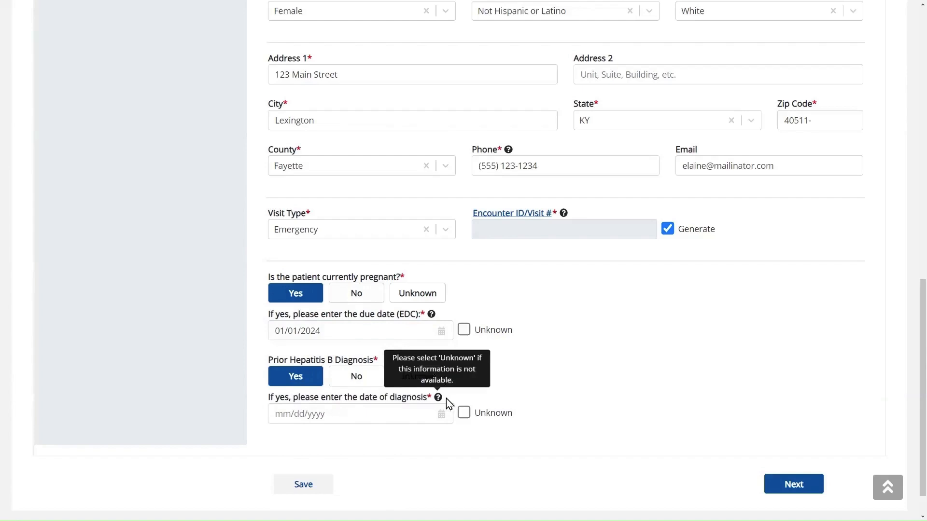
pyautogui.click(464, 415)
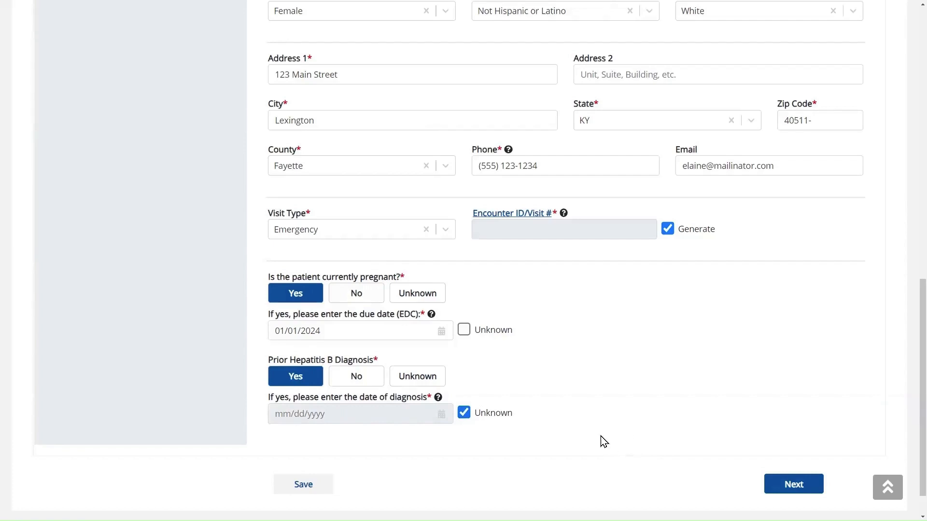
# - Save the Patient Information section
pyautogui.click(318, 491)
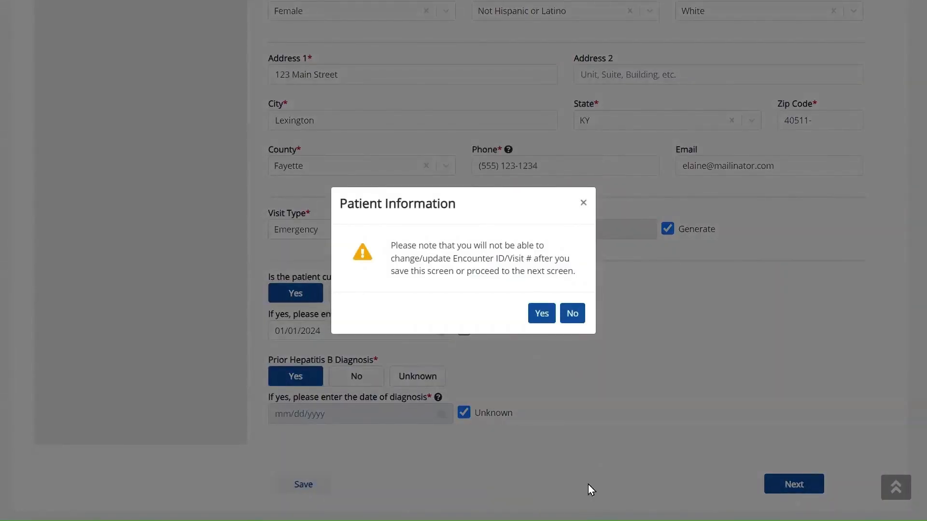
# - Confirm the save warning and scroll down to review the generated Encounter ID/Visit #
pyautogui.click(547, 322)
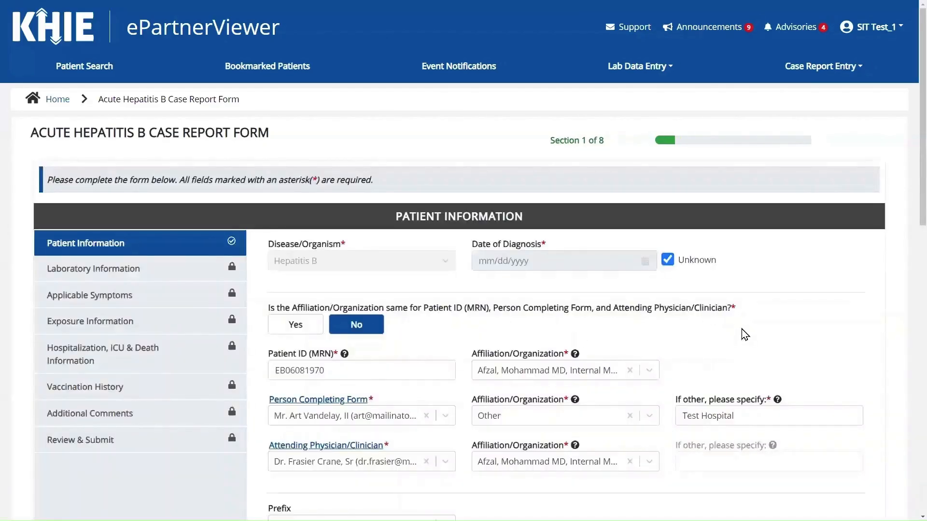
pyautogui.scroll(-3, 744, 335)
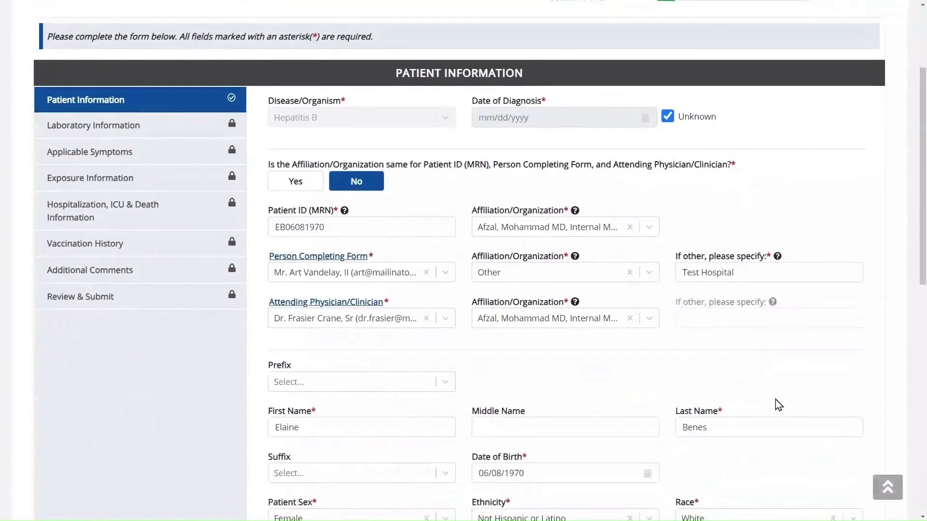
pyautogui.scroll(-9, 779, 405)
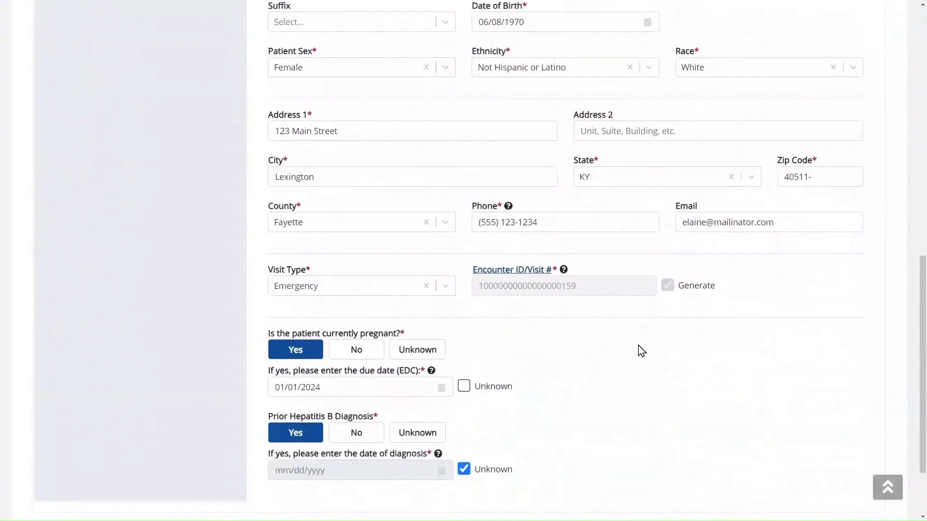
pyautogui.scroll(-2, 641, 351)
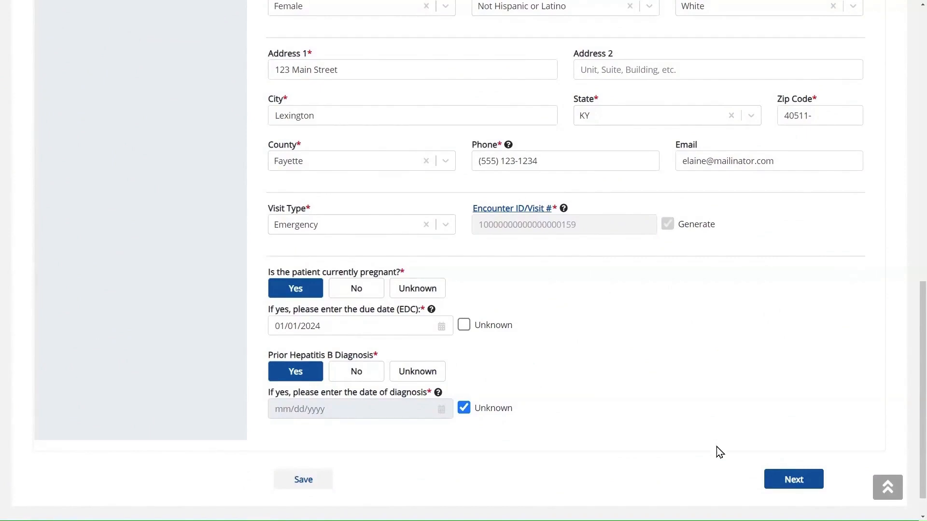
# - Record a lab test with hepatitis marker HEPATITIS B VIRUS CORE AB.IGM and a Positive result
pyautogui.click(790, 479)
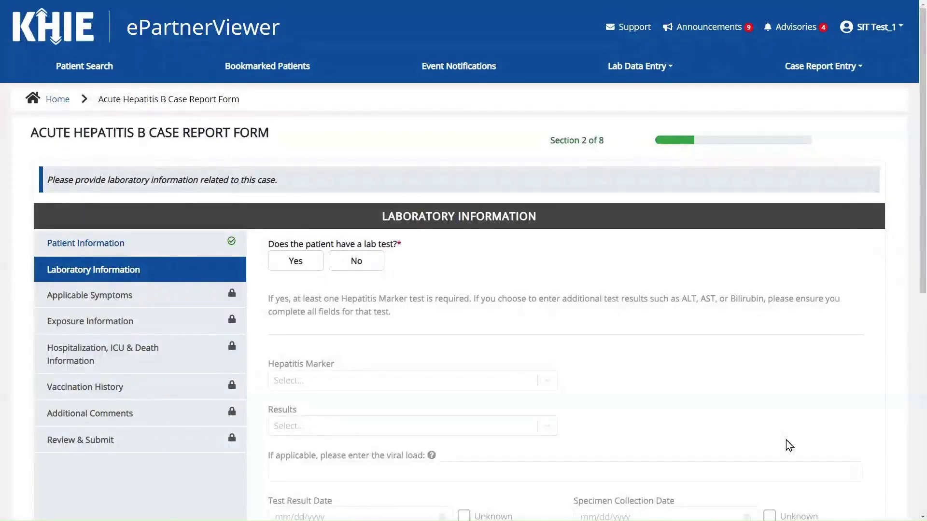
pyautogui.scroll(-2, 744, 359)
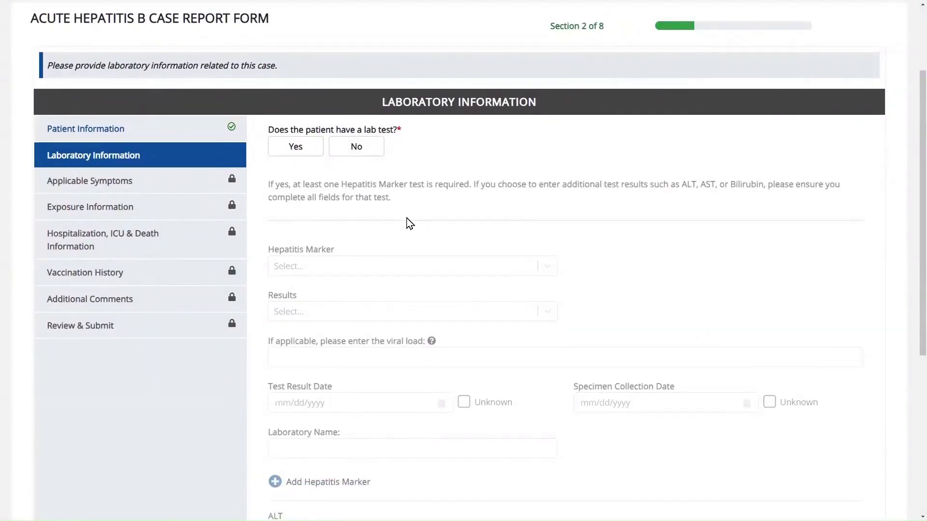
pyautogui.click(291, 148)
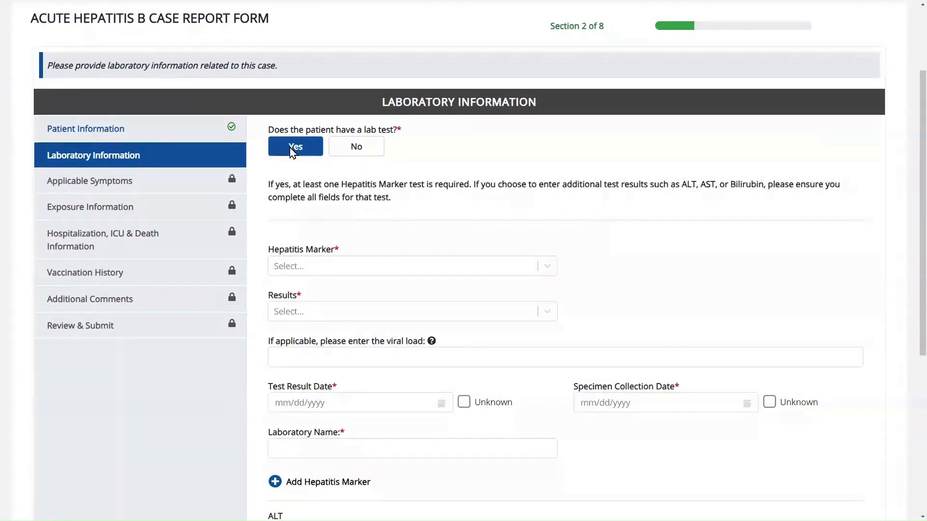
pyautogui.click(465, 275)
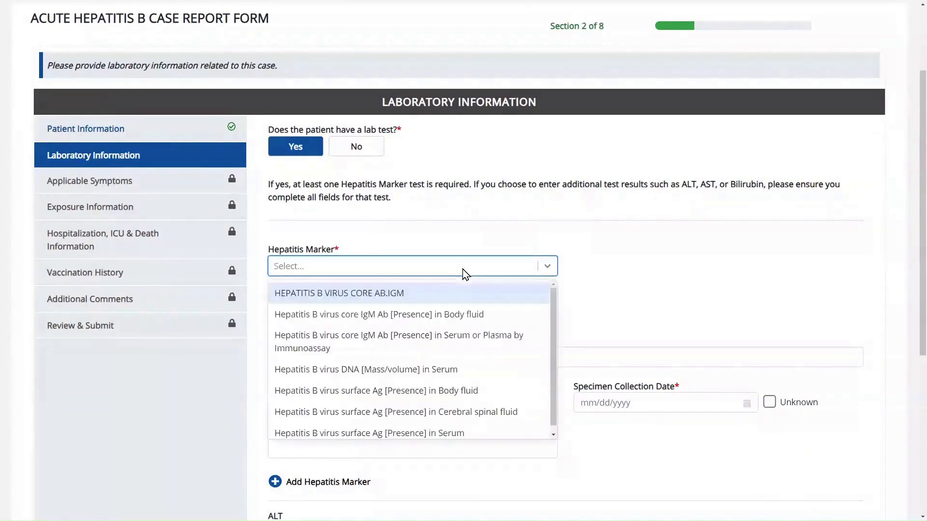
pyautogui.click(461, 298)
pyautogui.click(461, 298)
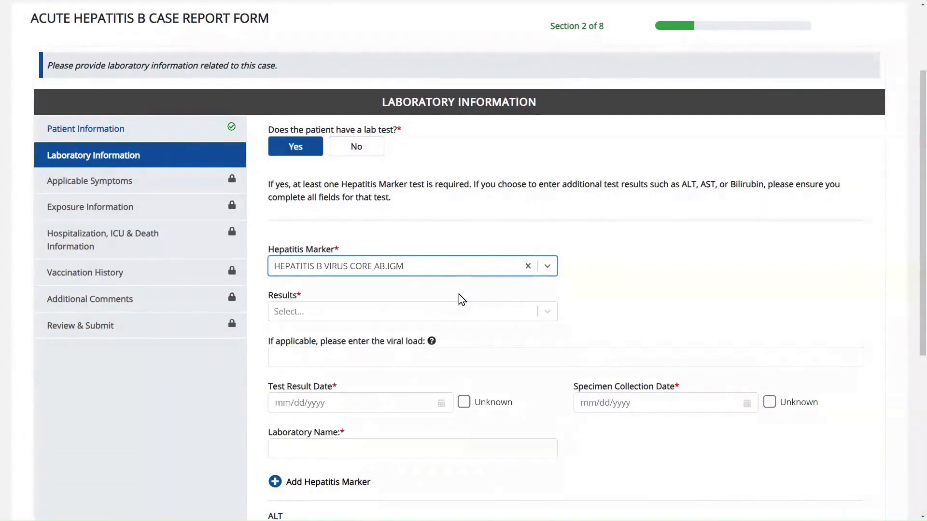
pyautogui.click(464, 317)
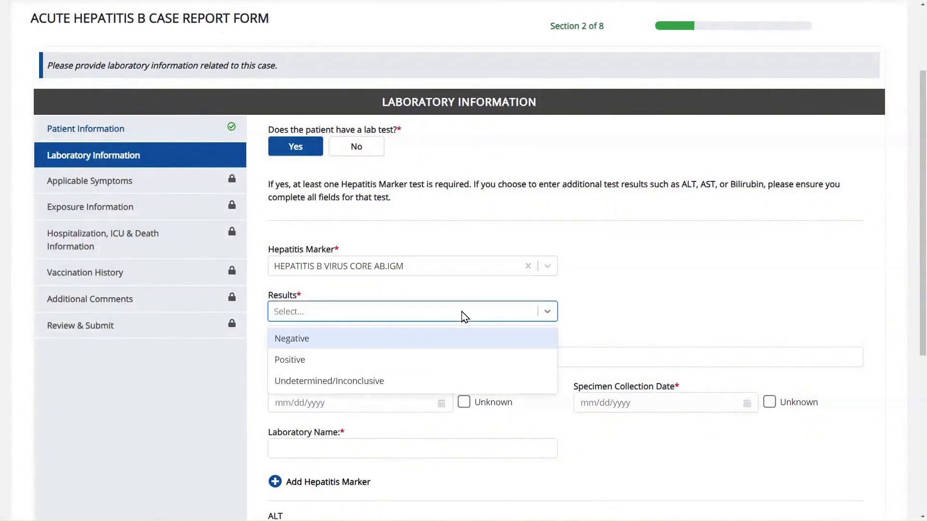
pyautogui.click(457, 360)
# - Enter test result date 05/10/2023, collection date 05/08/2023, lab Test Lab, and add another marker
pyautogui.moveTo(434, 345)
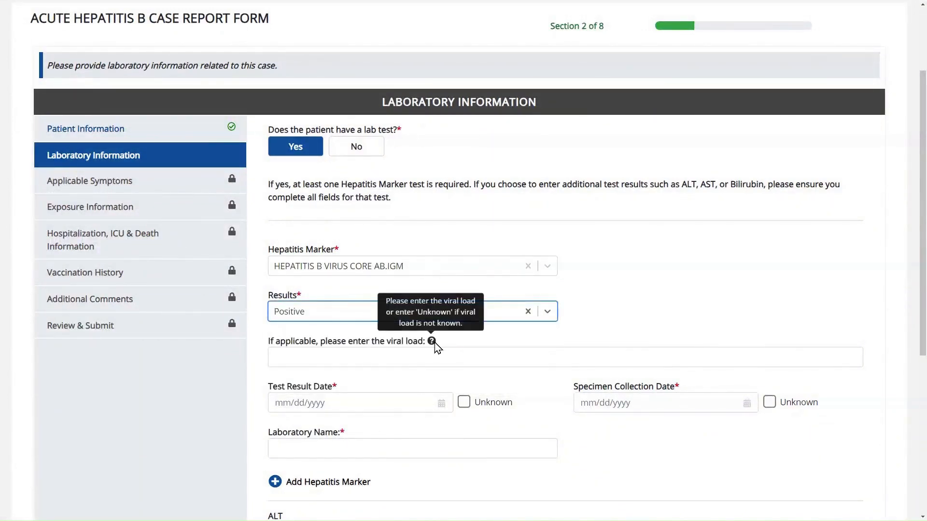
pyautogui.scroll(-2, 435, 337)
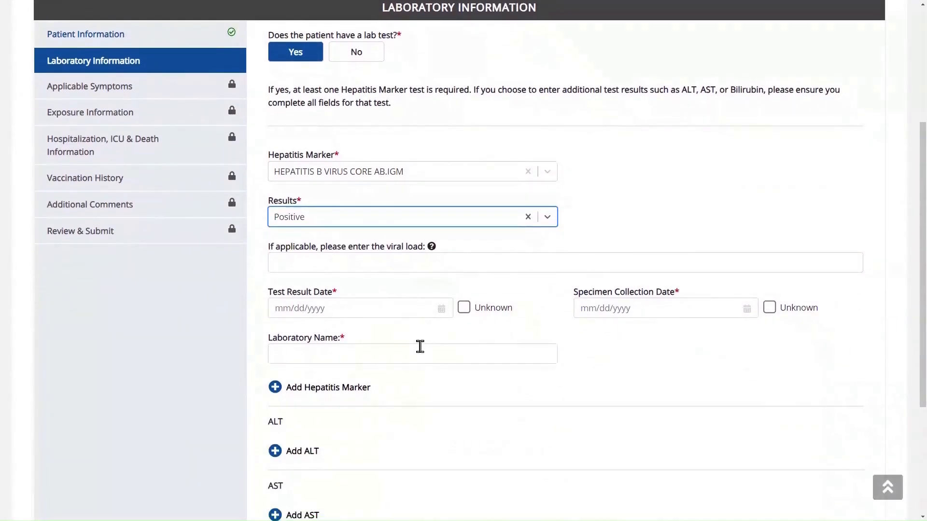
pyautogui.click(381, 308)
pyautogui.write('05/10/20')
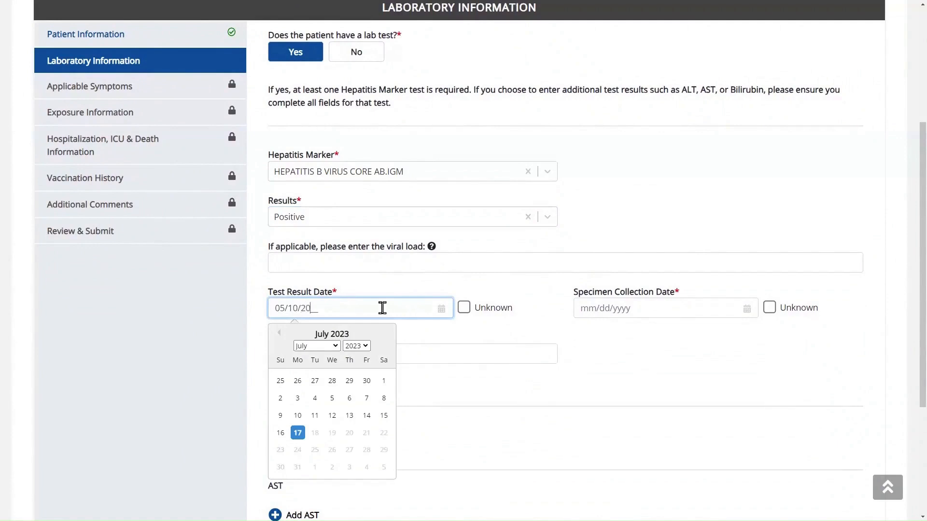
pyautogui.write('23')
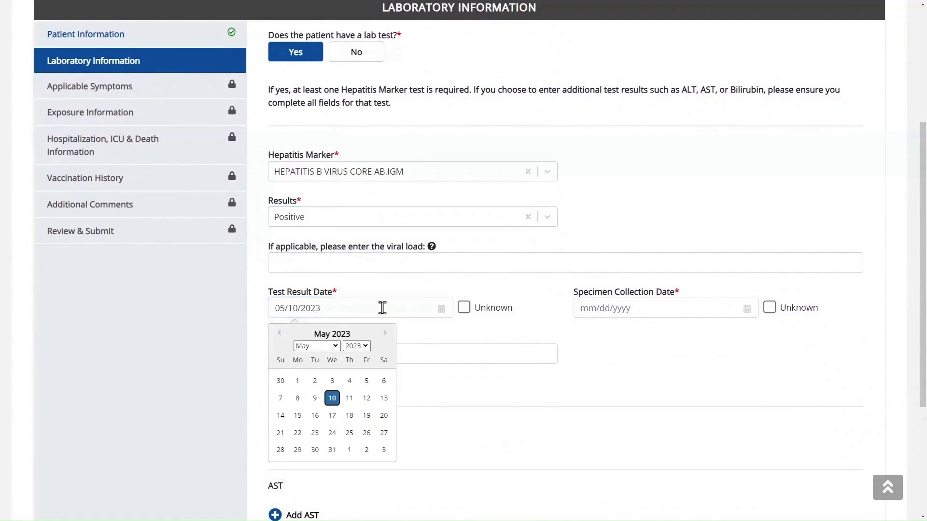
pyautogui.click(599, 311)
pyautogui.write('0501')
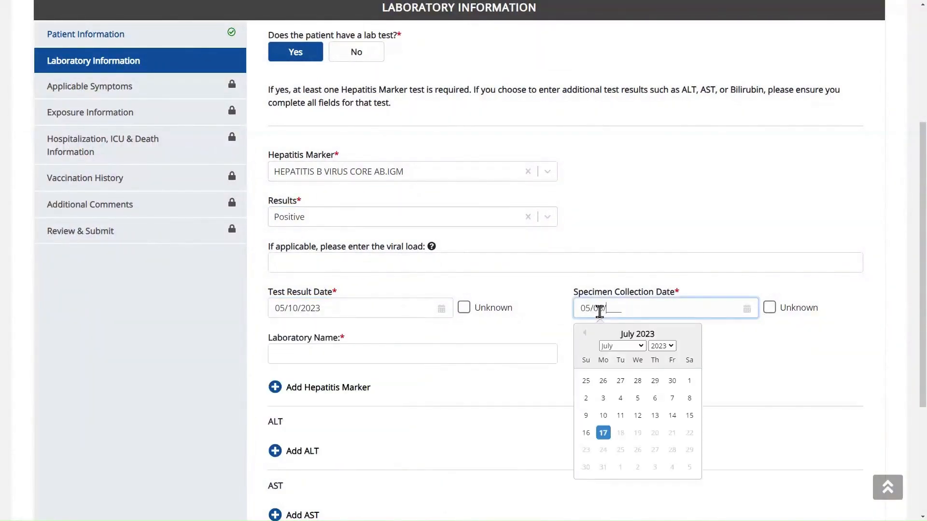
pyautogui.write('2023')
pyautogui.scroll(-1, 787, 410)
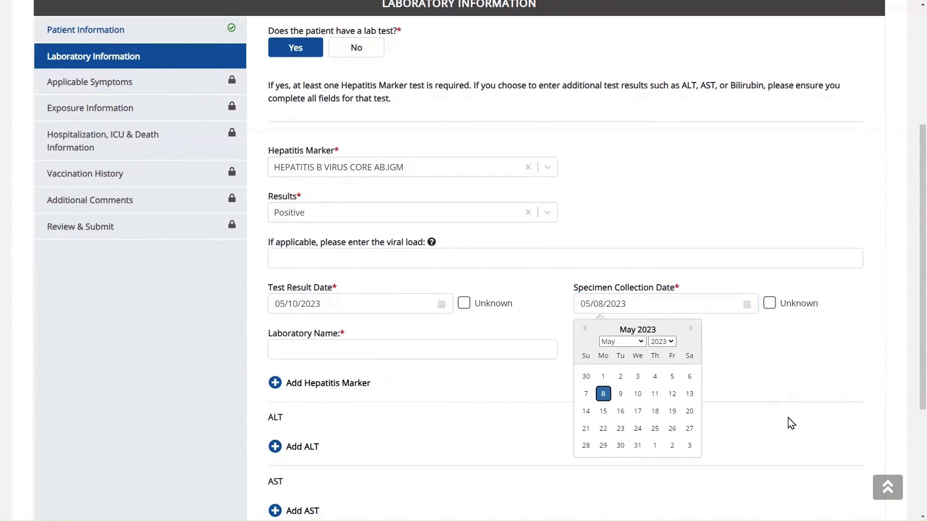
pyautogui.scroll(-1, 788, 418)
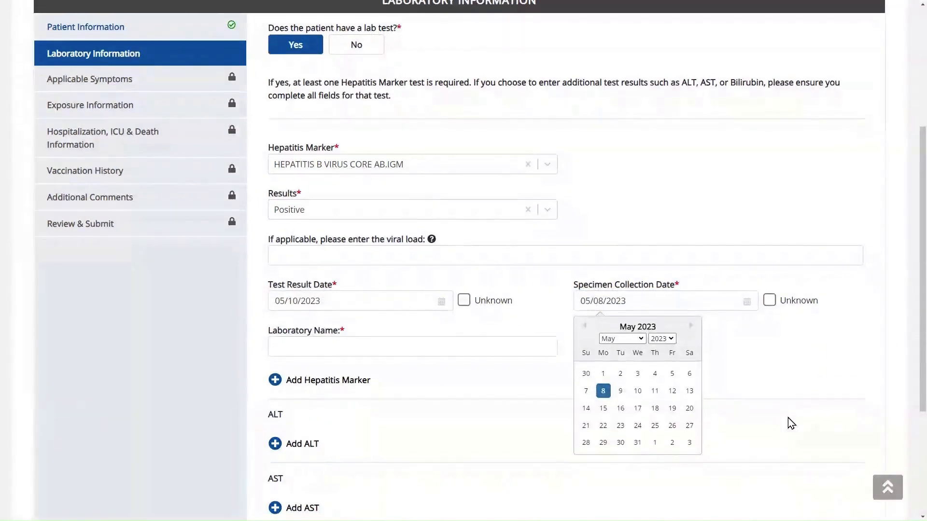
pyautogui.click(450, 353)
pyautogui.write('Test Lab')
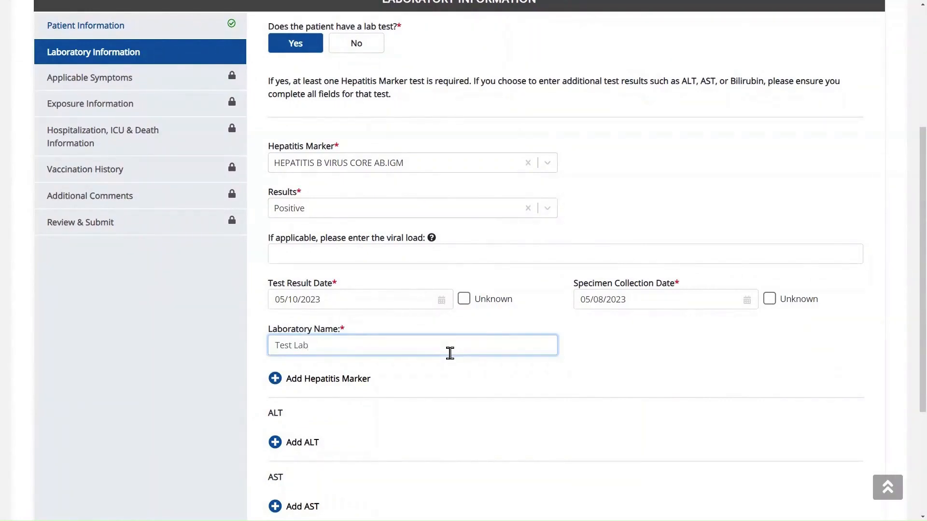
pyautogui.scroll(-3, 567, 362)
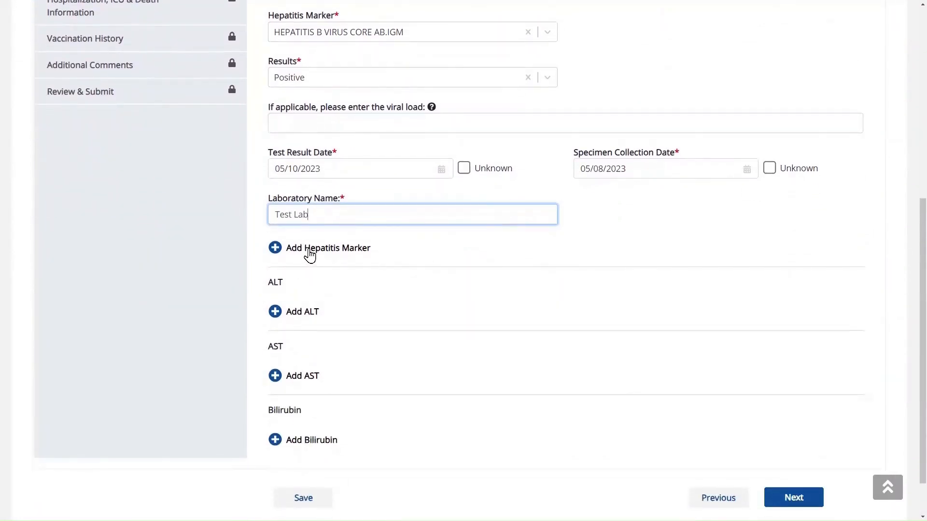
pyautogui.click(309, 249)
# - Delete the extra empty hepatitis marker entry
pyautogui.scroll(-1, 688, 322)
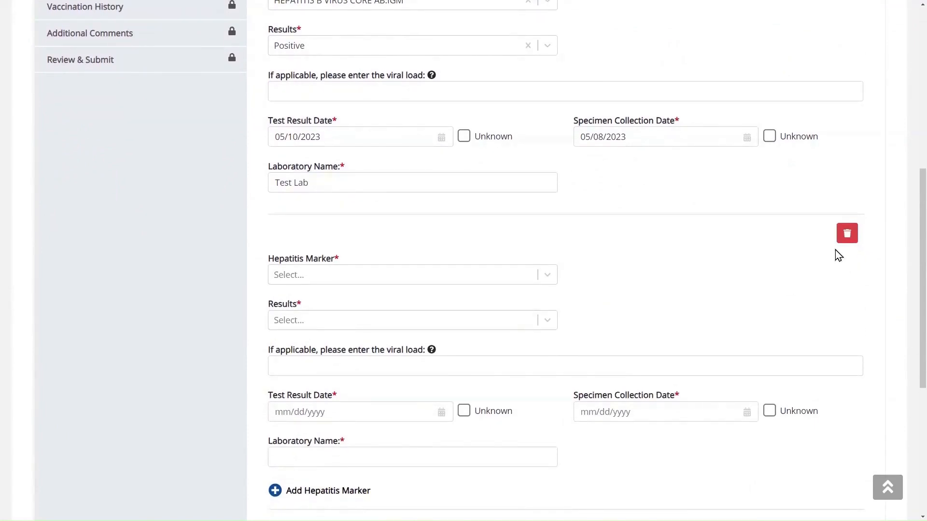
pyautogui.click(847, 235)
pyautogui.click(847, 234)
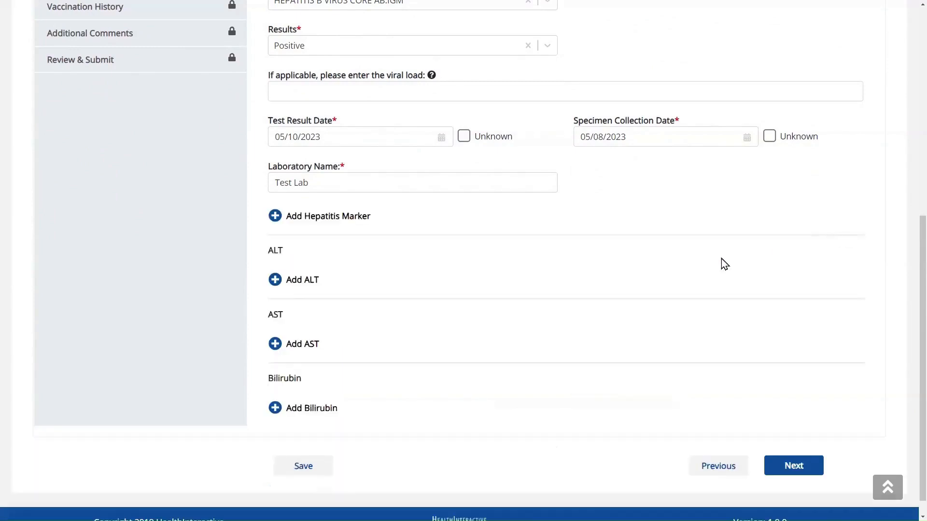
# - Add ALT, AST and Bilirubin result entries
pyautogui.click(304, 285)
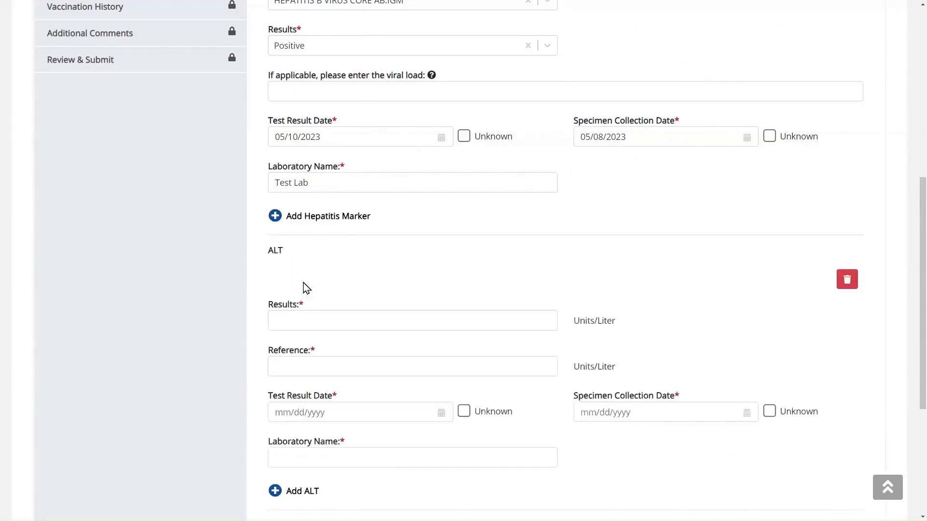
pyautogui.scroll(-3, 753, 346)
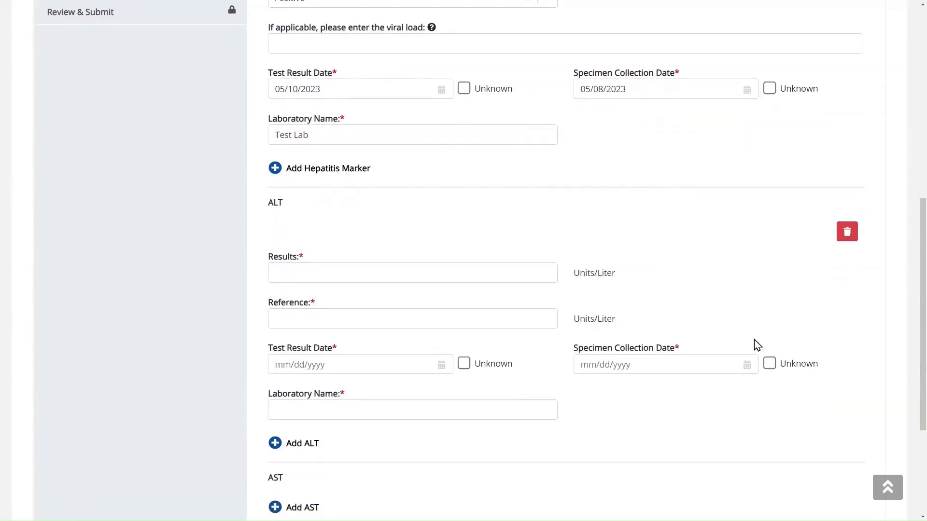
pyautogui.scroll(-1, 285, 420)
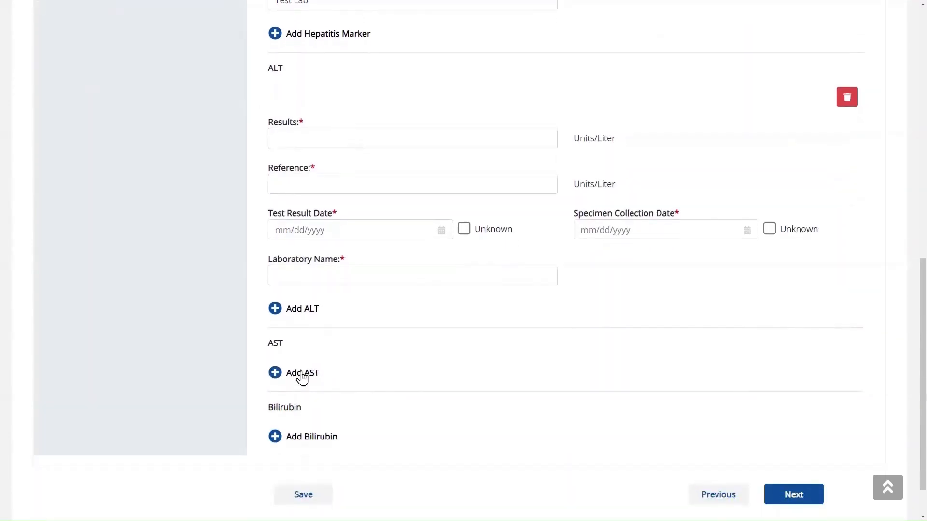
pyautogui.click(302, 374)
pyautogui.scroll(-2, 718, 356)
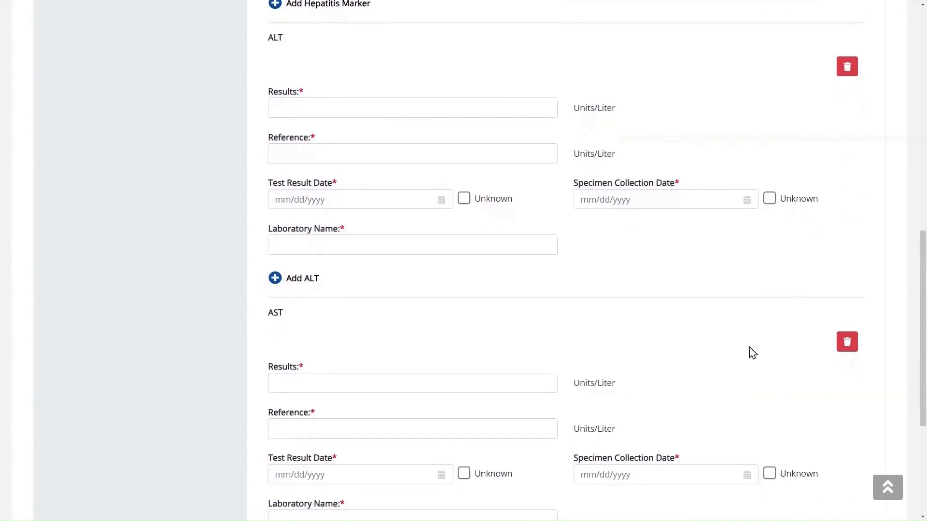
pyautogui.scroll(-3, 767, 357)
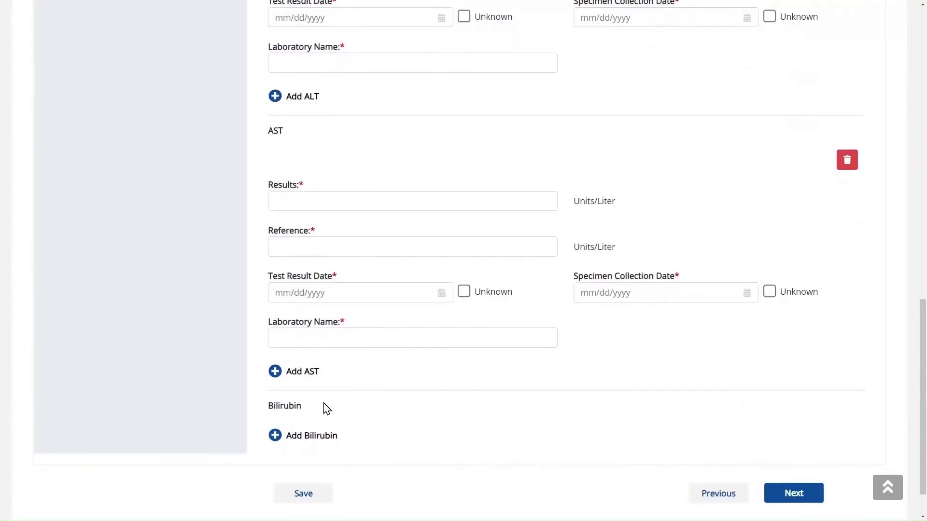
pyautogui.click(299, 436)
# - Remove the Bilirubin, AST and ALT entries, leaving only the hepatitis marker result
pyautogui.scroll(-4, 600, 379)
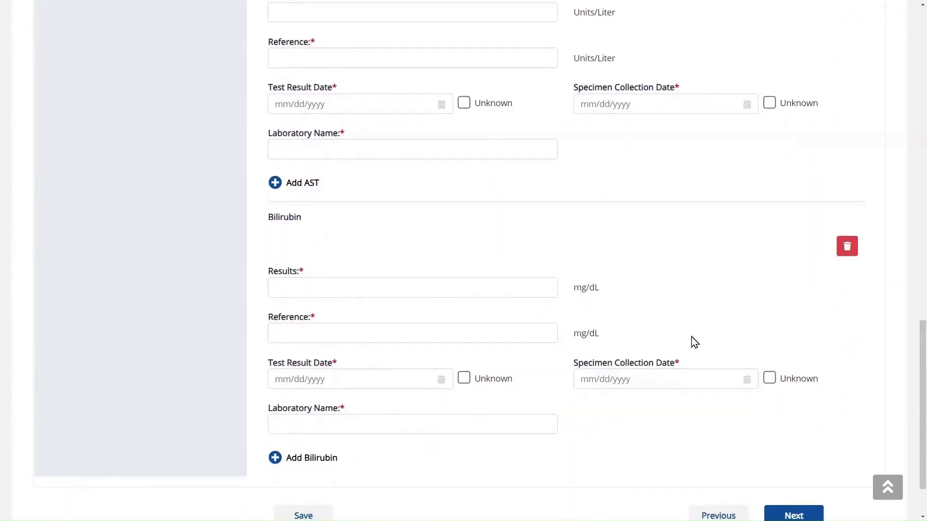
pyautogui.scroll(-1, 694, 342)
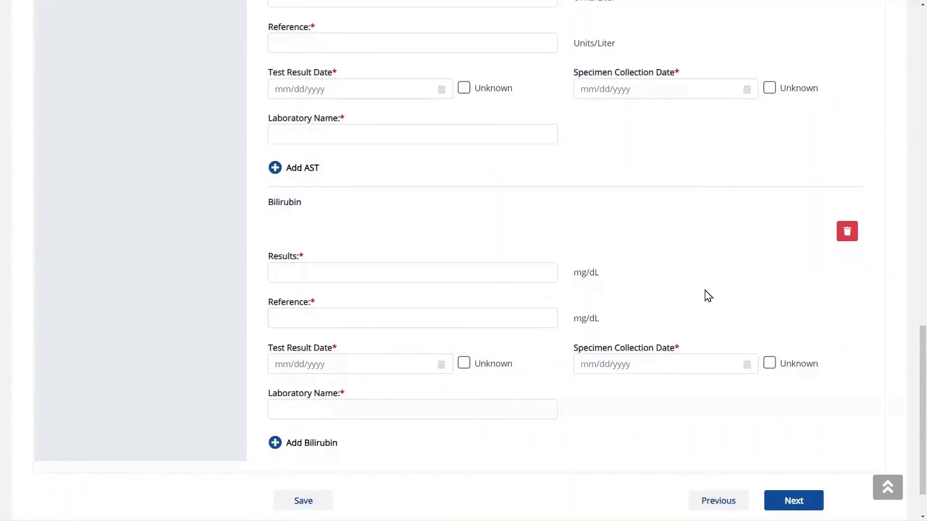
pyautogui.click(848, 233)
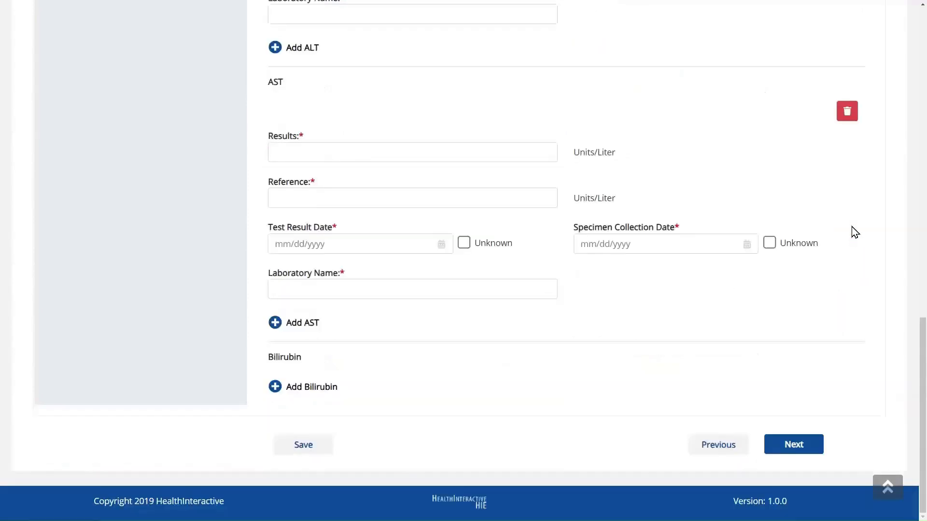
pyautogui.click(854, 213)
pyautogui.scroll(1, 843, 184)
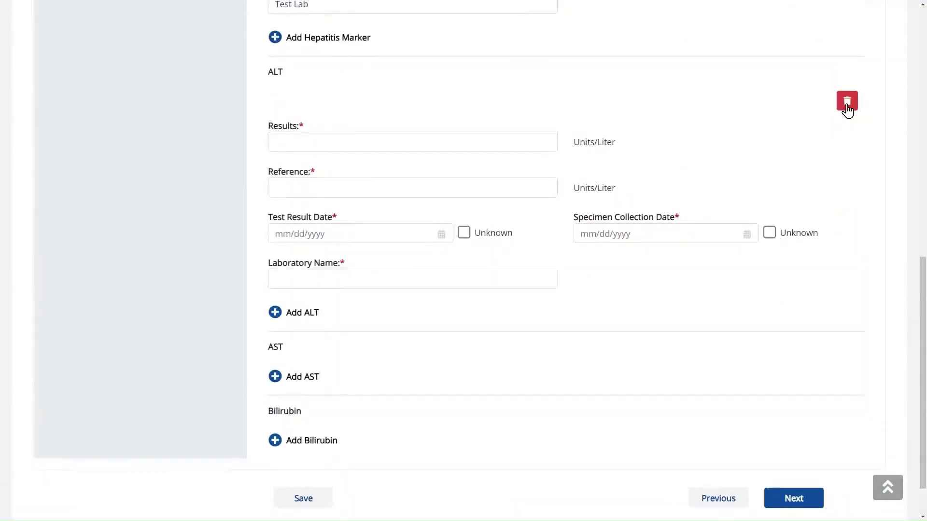
pyautogui.click(848, 107)
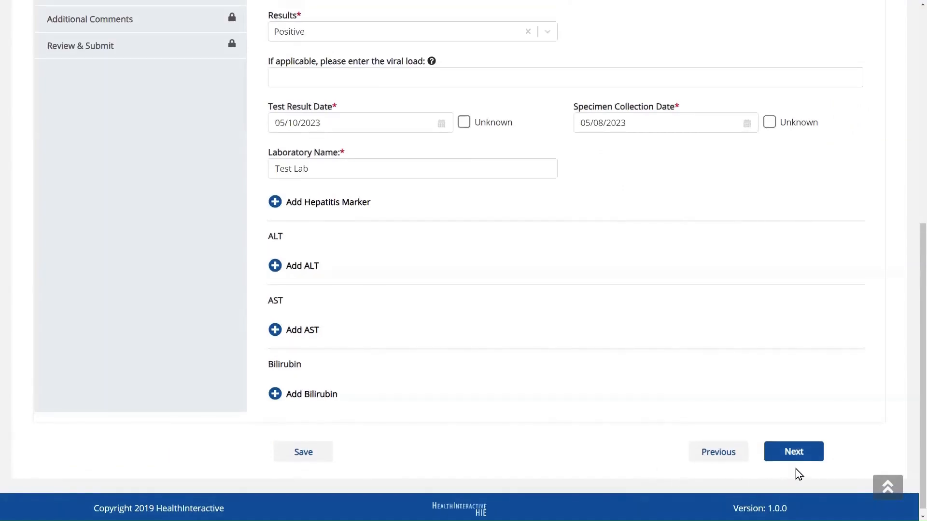
pyautogui.scroll(1, 799, 474)
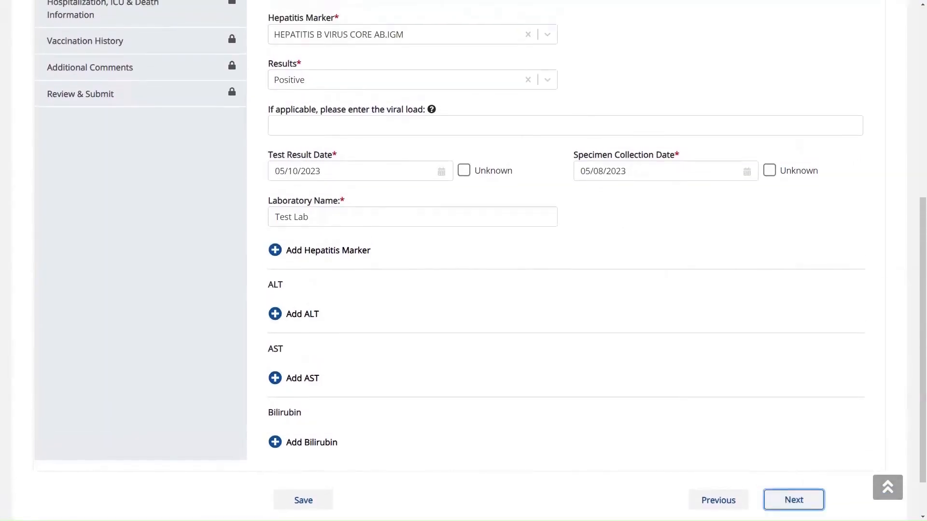
# - Record symptoms as present with onset date 05/05/2023 and Fever as Yes
pyautogui.click(795, 498)
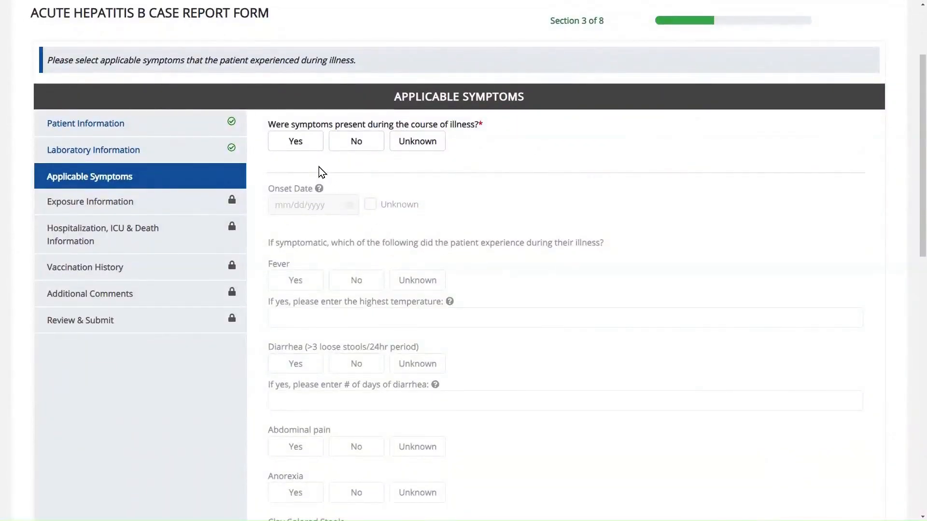
pyautogui.click(306, 146)
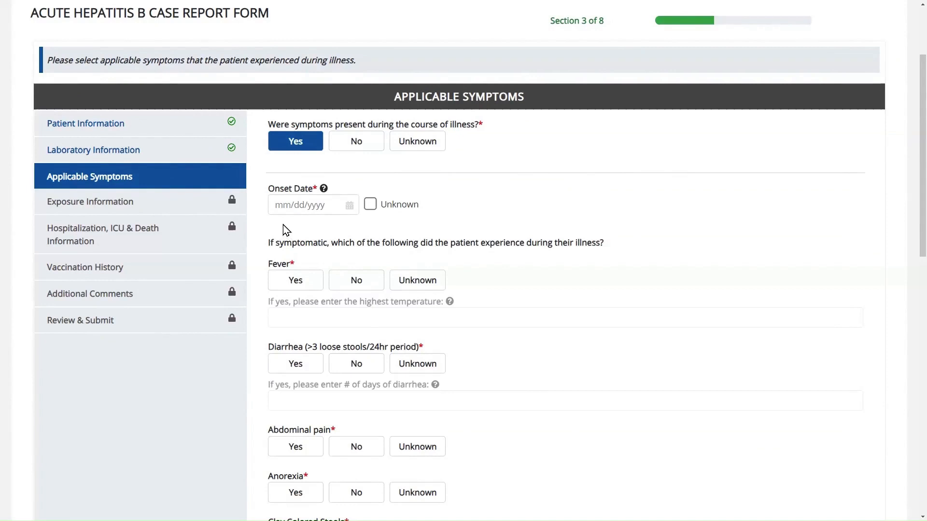
pyautogui.click(284, 206)
pyautogui.write('05/05/2023')
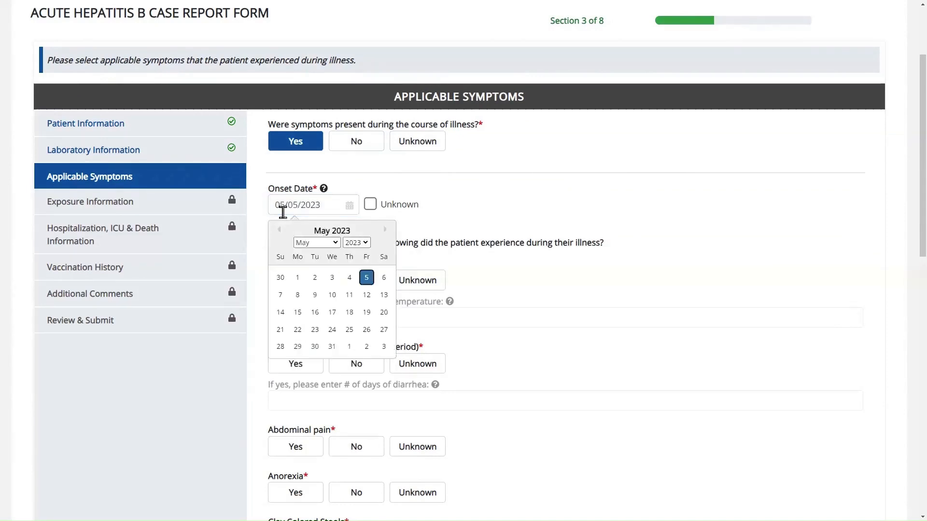
pyautogui.click(561, 282)
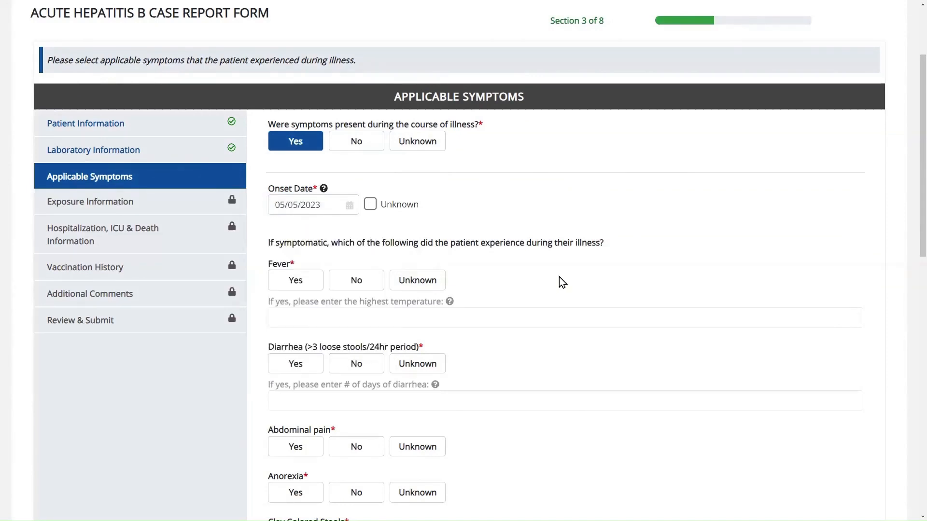
pyautogui.click(294, 285)
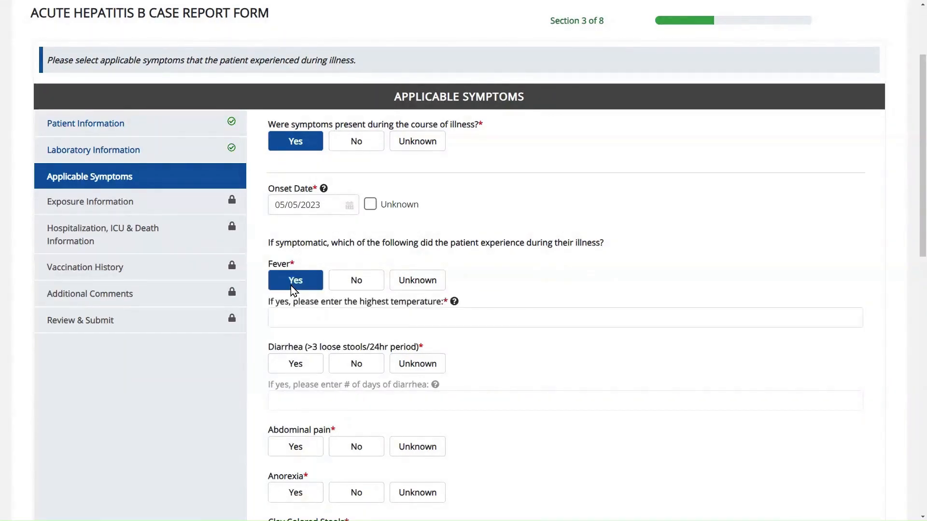
pyautogui.click(453, 309)
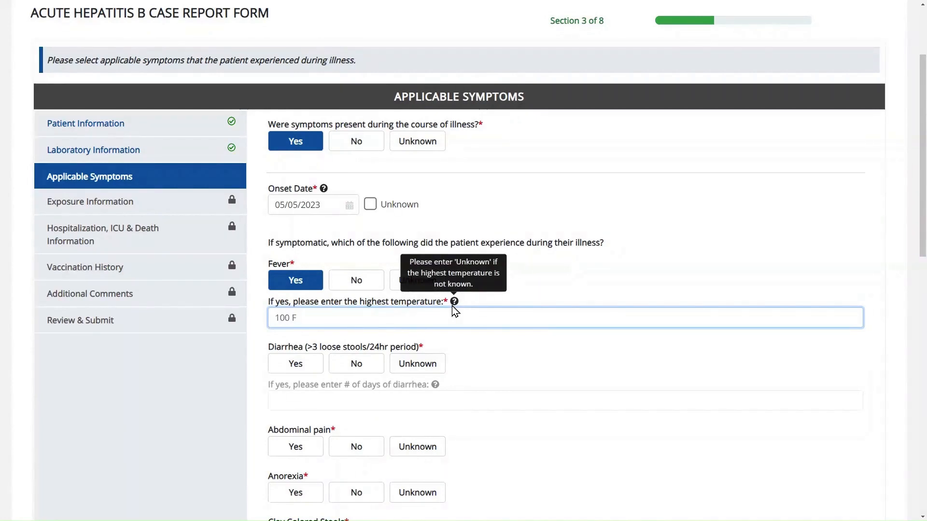
# - Record Diarrhea as Yes lasting 2 days
pyautogui.scroll(-2, 456, 319)
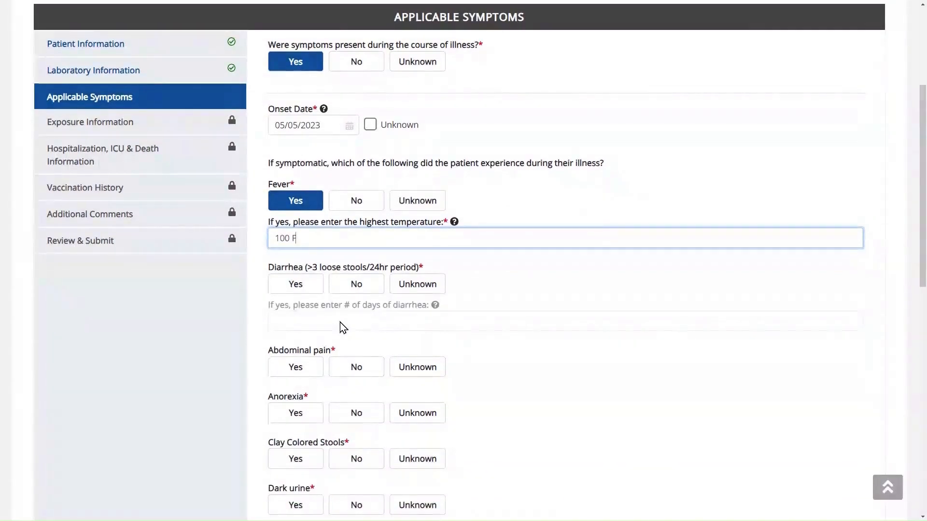
pyautogui.click(300, 291)
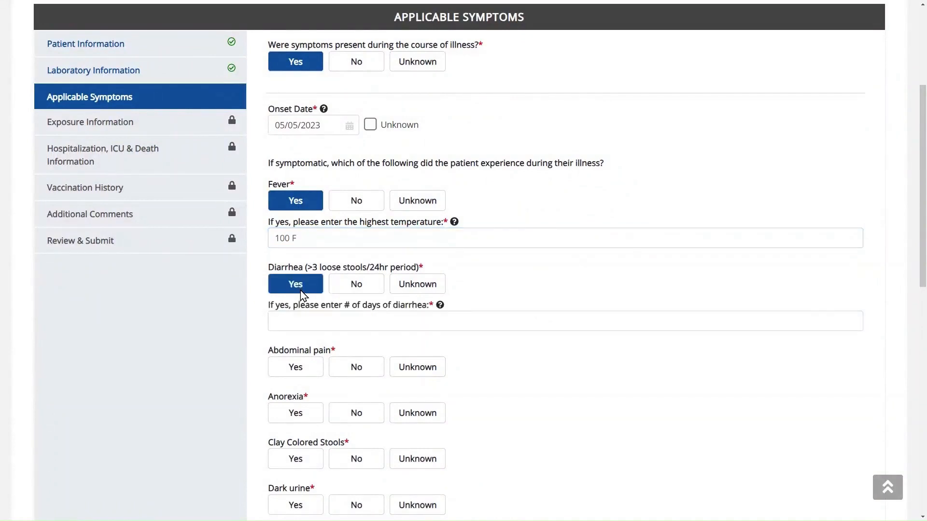
pyautogui.click(323, 317)
pyautogui.write('2')
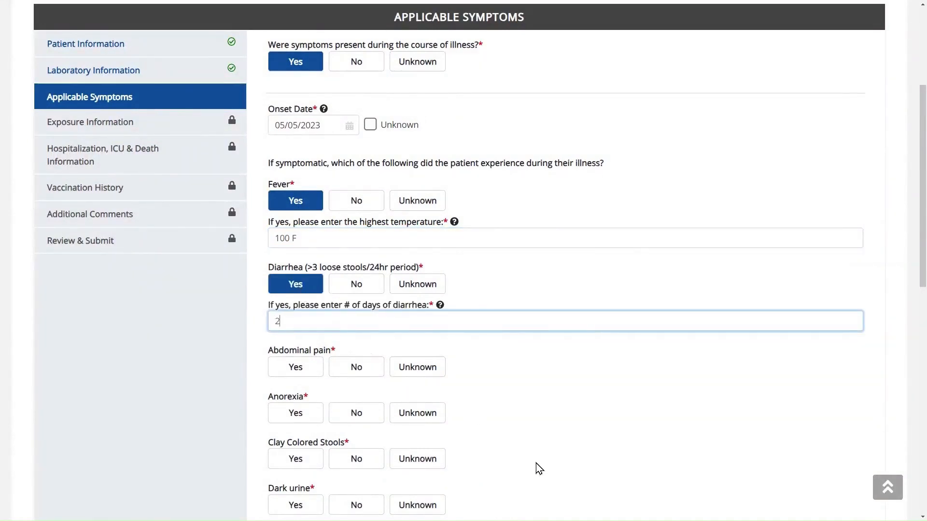
pyautogui.click(569, 488)
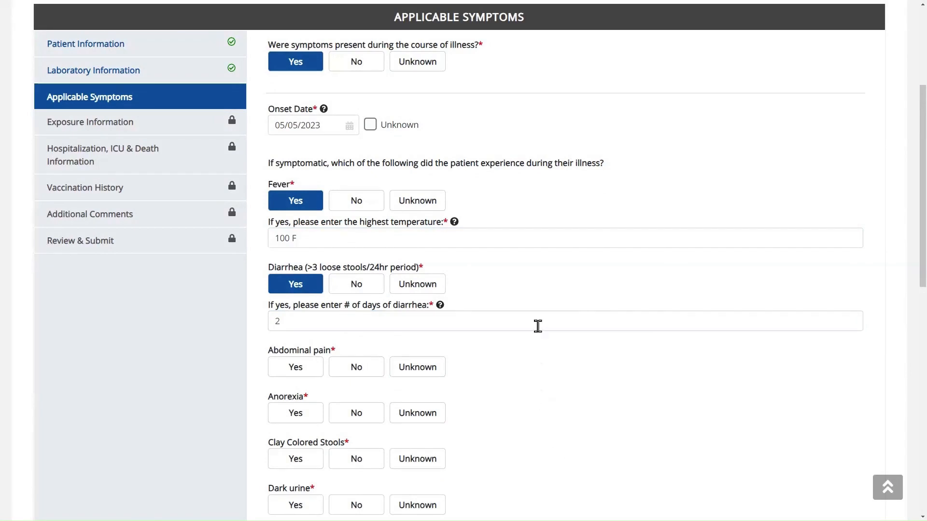
# - Answer Anorexia No, Clay Colored Stools Yes, Dark urine Yes, Elevated ALT No, Fatigue and Headache Yes, Jaundice No
pyautogui.scroll(-2, 538, 327)
pyautogui.scroll(-4, 538, 326)
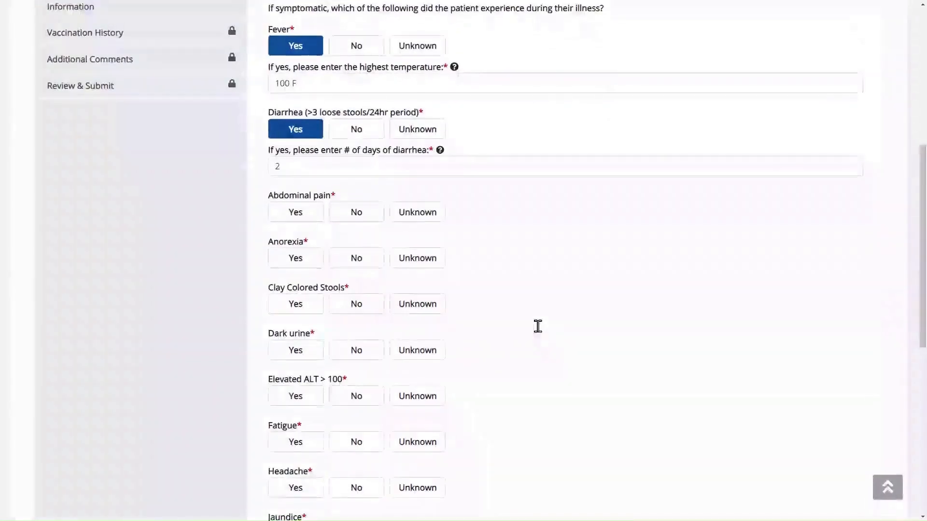
pyautogui.scroll(-1, 538, 326)
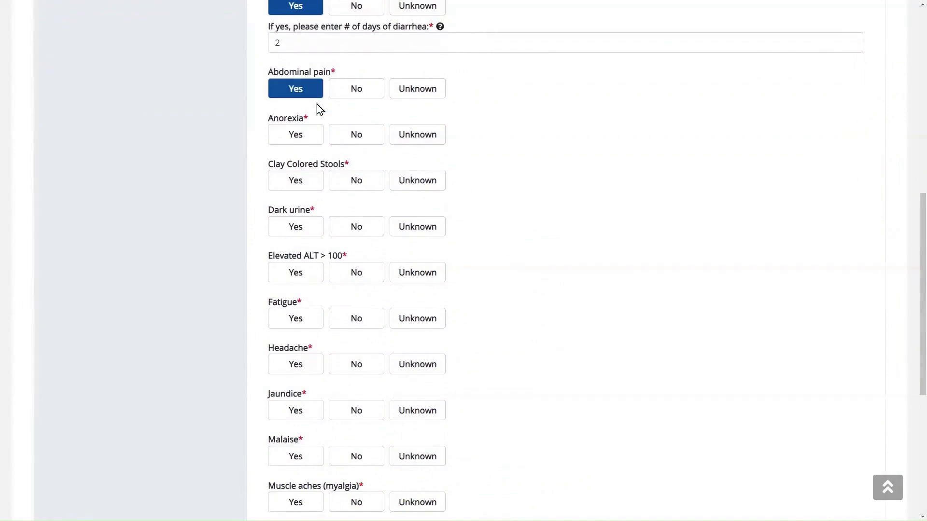
pyautogui.click(369, 139)
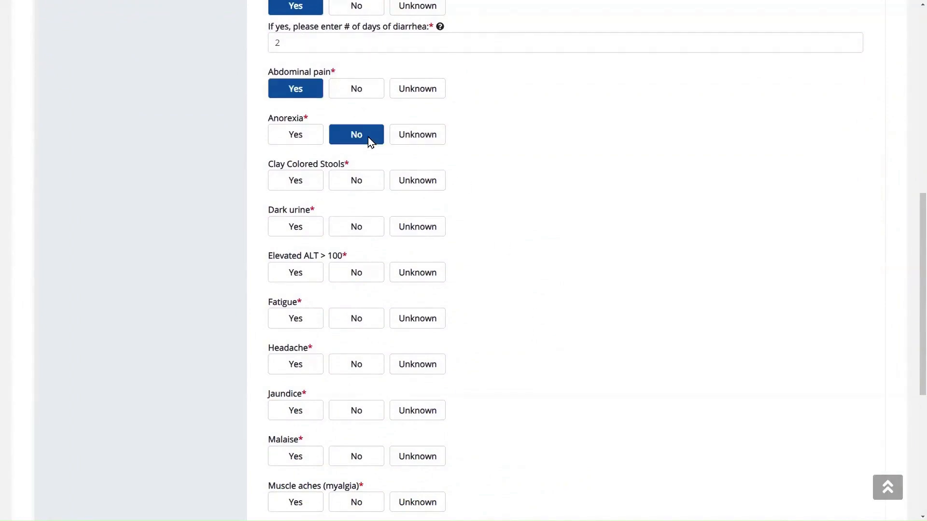
pyautogui.click(312, 188)
pyautogui.scroll(-1, 312, 189)
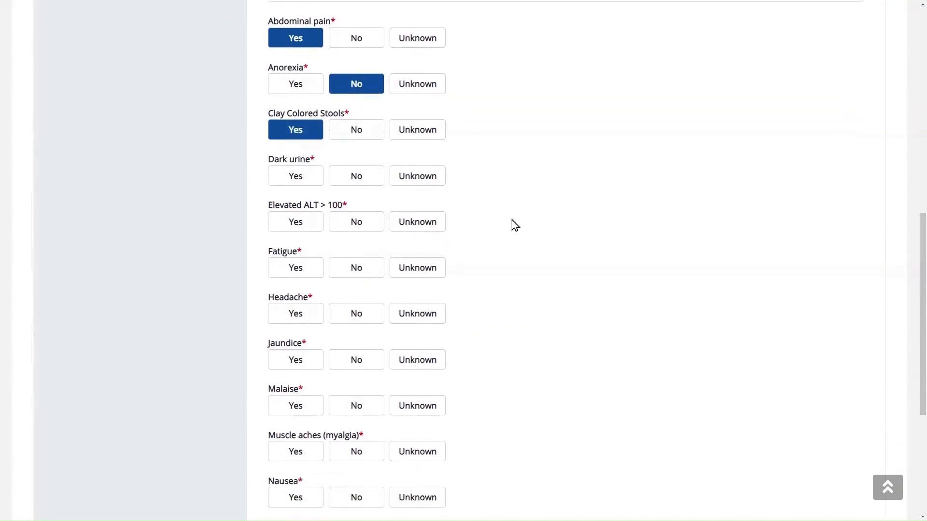
pyautogui.click(309, 183)
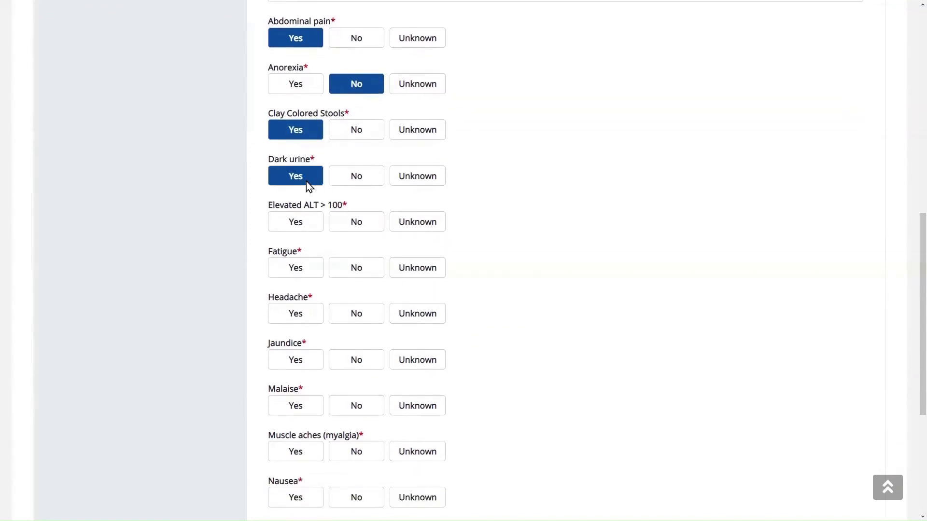
pyautogui.click(345, 222)
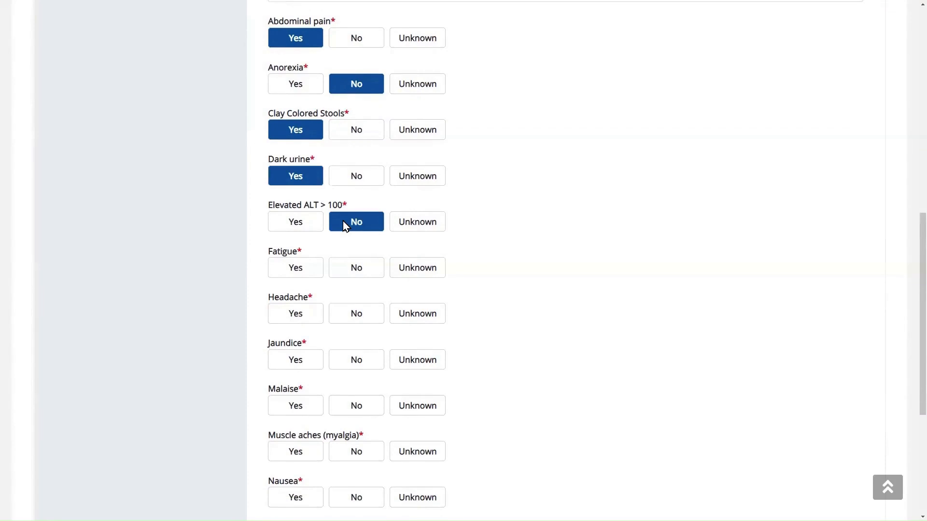
pyautogui.click(292, 277)
pyautogui.click(293, 316)
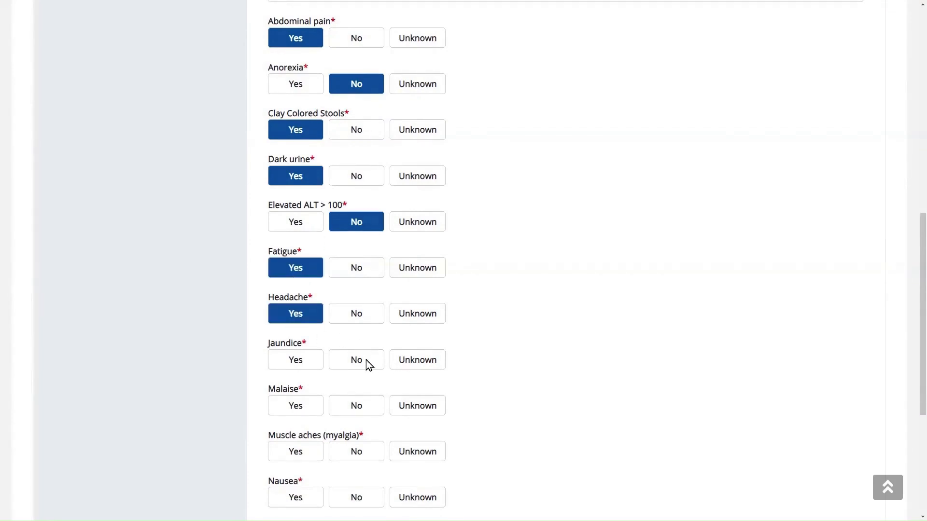
pyautogui.click(366, 361)
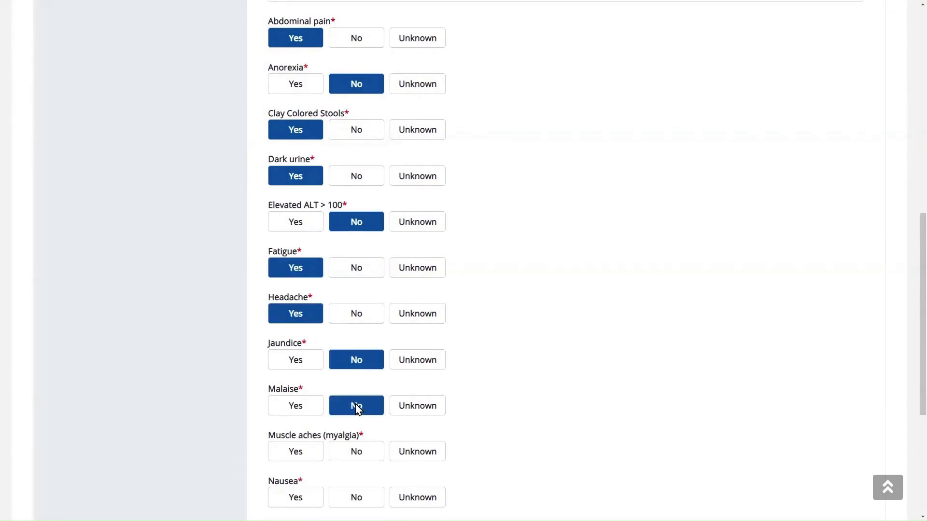
# - Answer Muscle aches Unknown, Nausea and Vomiting No, and other symptoms Yes: 'Joint Pain'
pyautogui.scroll(-3, 357, 409)
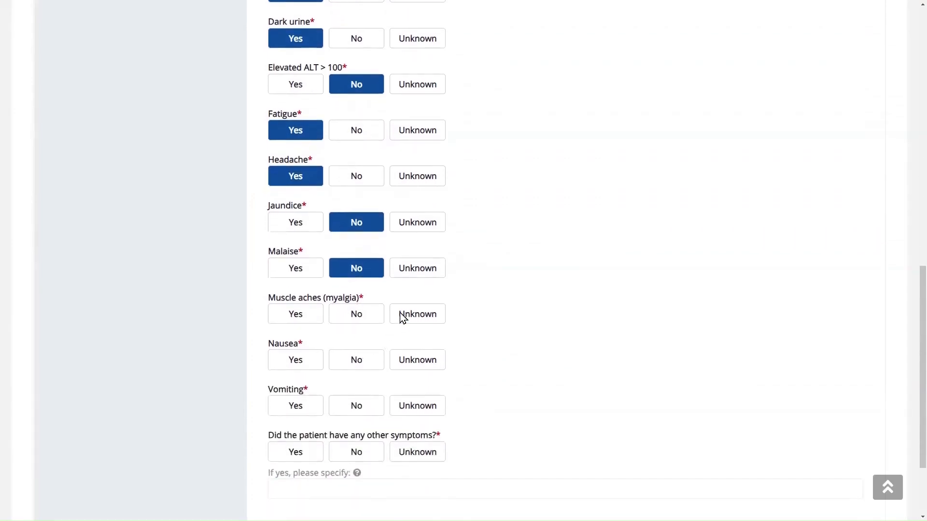
pyautogui.click(417, 311)
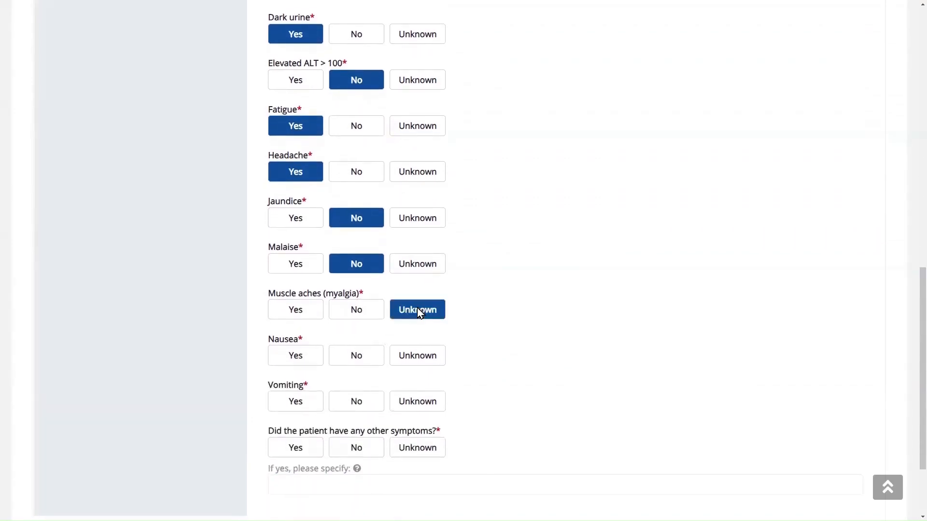
pyautogui.click(365, 360)
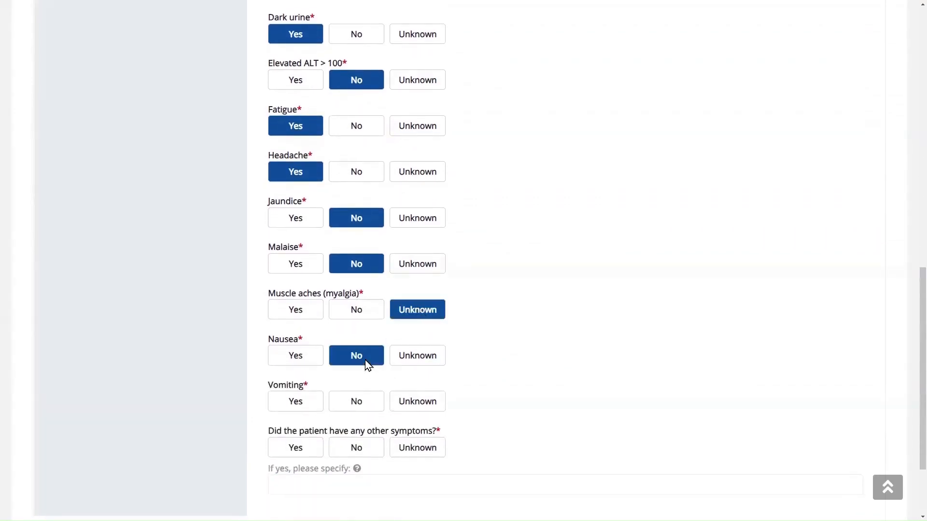
pyautogui.click(362, 402)
pyautogui.scroll(-1, 362, 402)
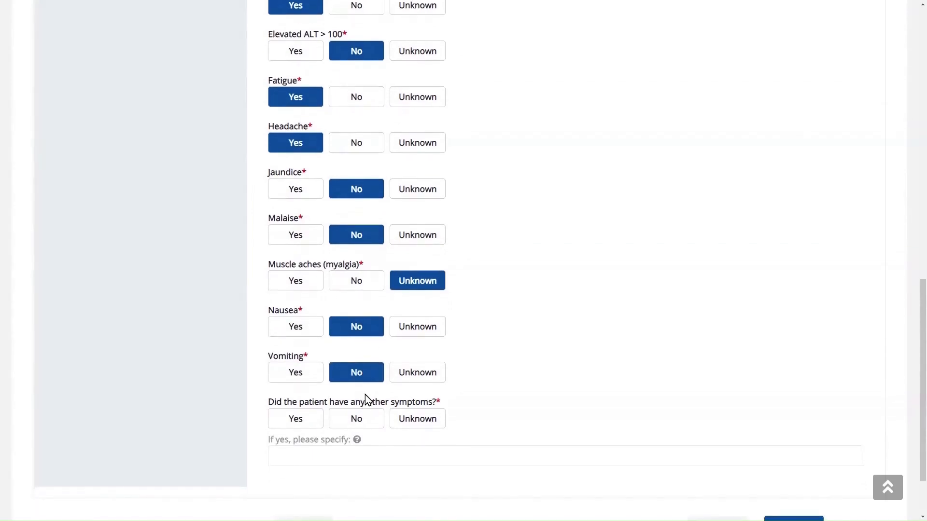
pyautogui.scroll(-1, 338, 398)
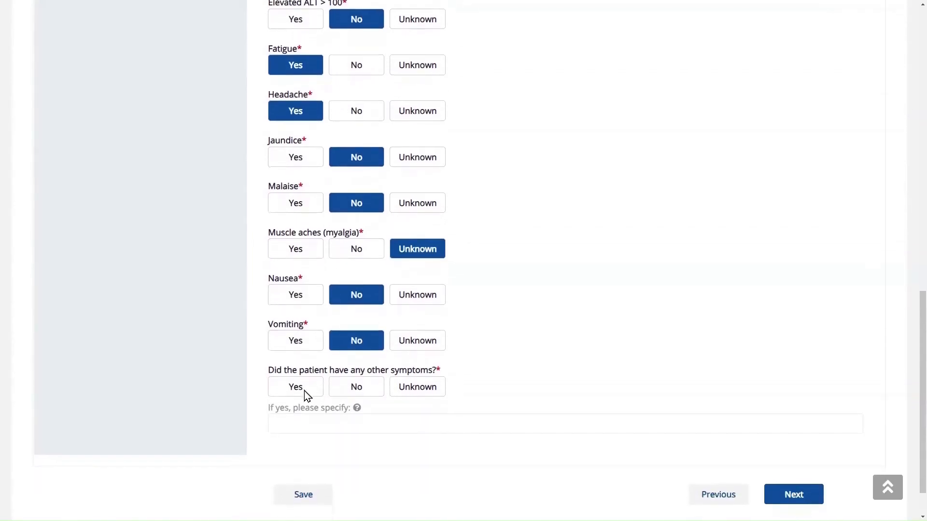
pyautogui.click(305, 393)
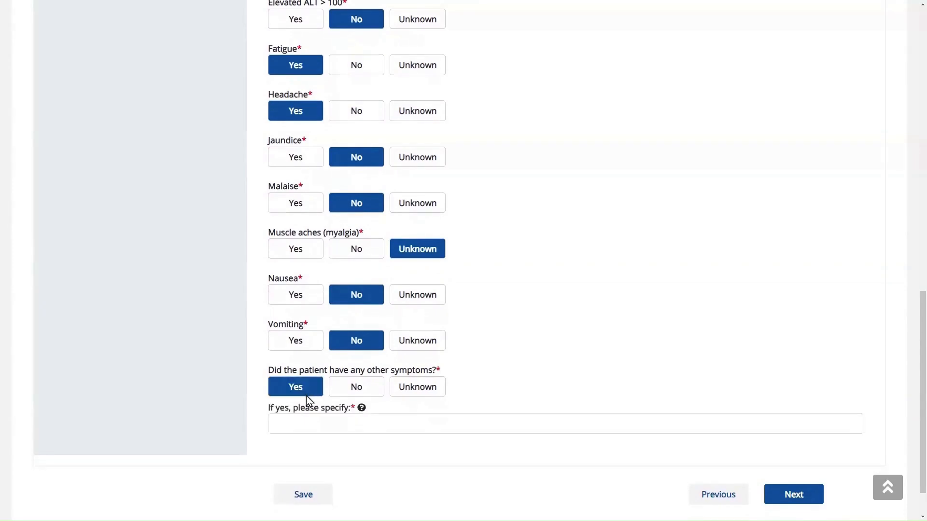
pyautogui.click(331, 429)
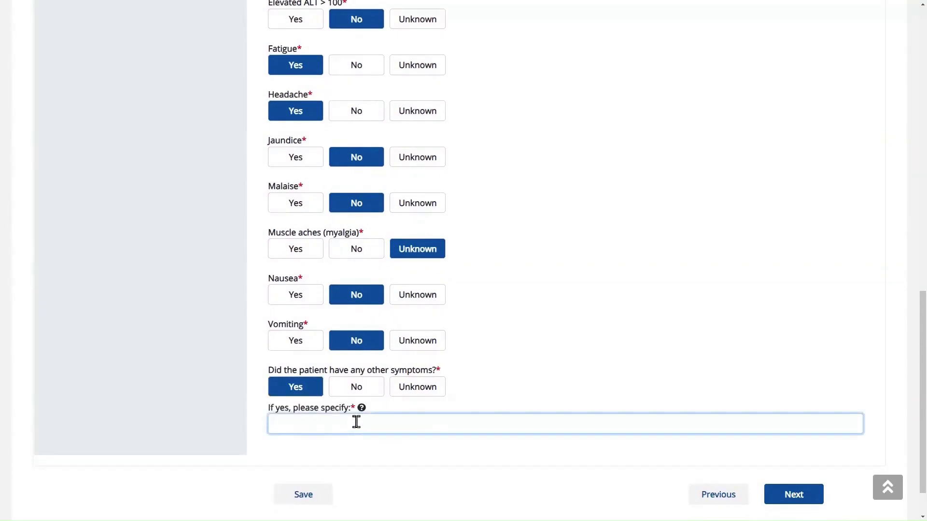
pyautogui.moveTo(361, 411)
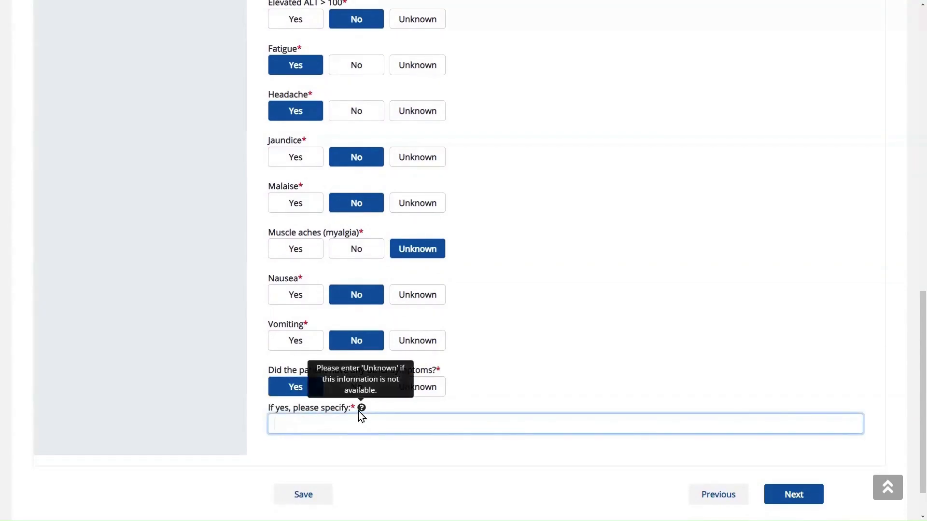
pyautogui.write('Joint Pain')
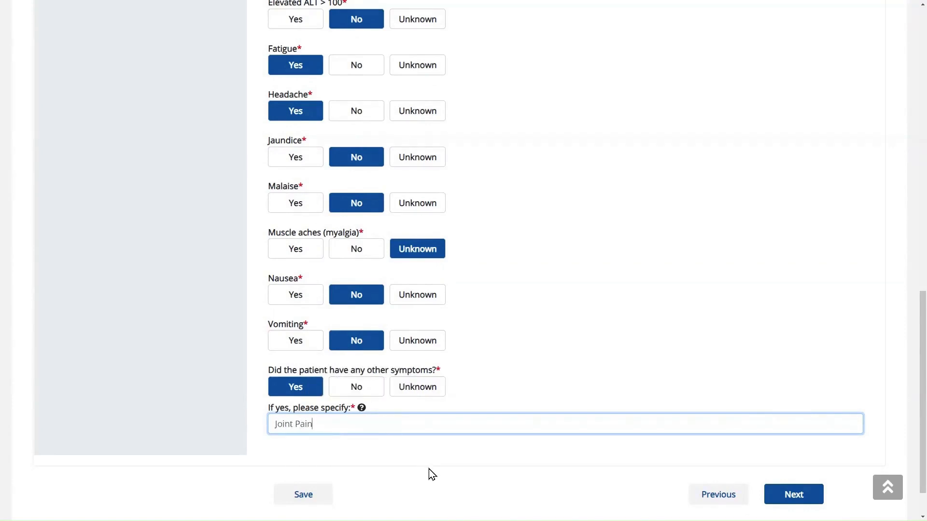
# - Record past-6-month exposures Yes and domestic travel to CO from 05/01/2023 to 05/05/2023
pyautogui.click(793, 494)
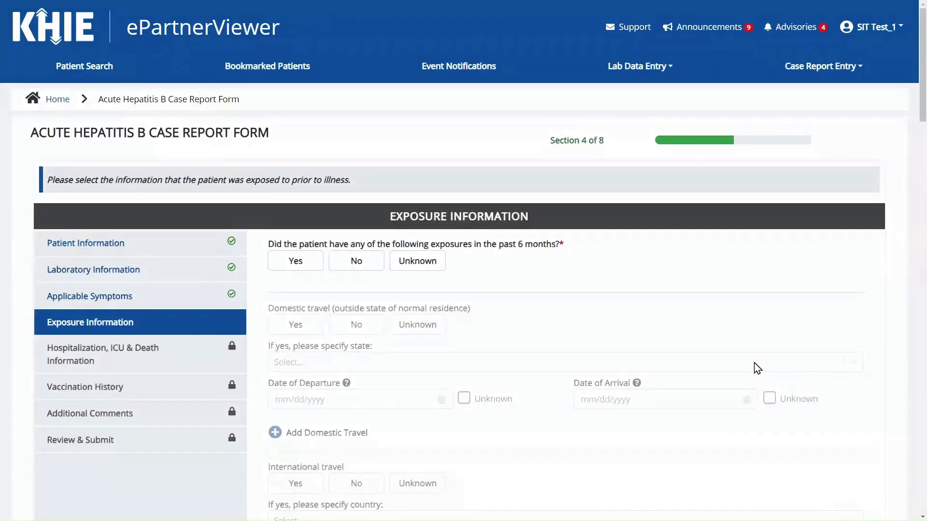
pyautogui.scroll(-3, 738, 316)
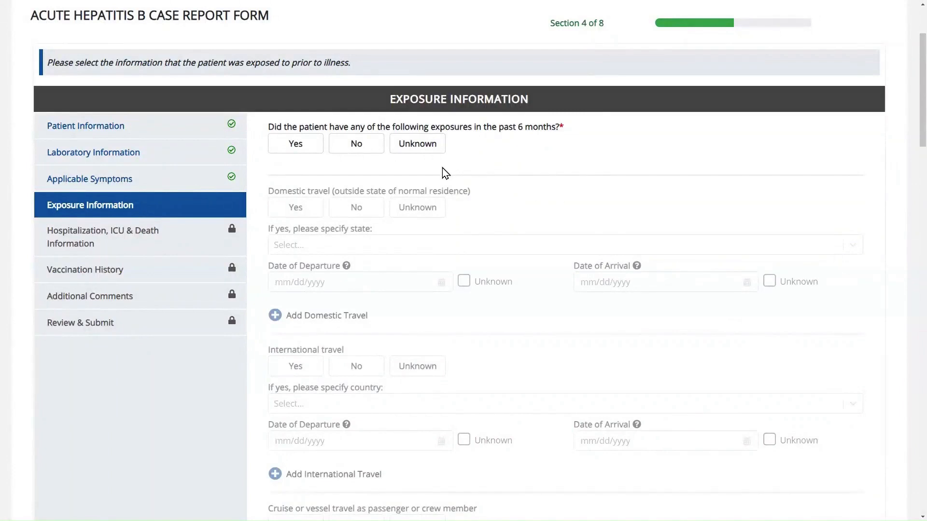
pyautogui.click(300, 145)
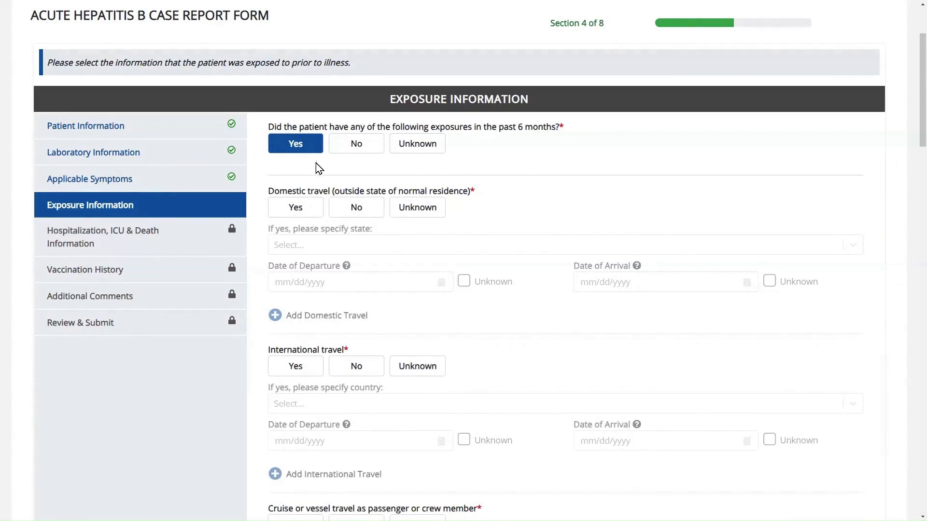
pyautogui.click(297, 211)
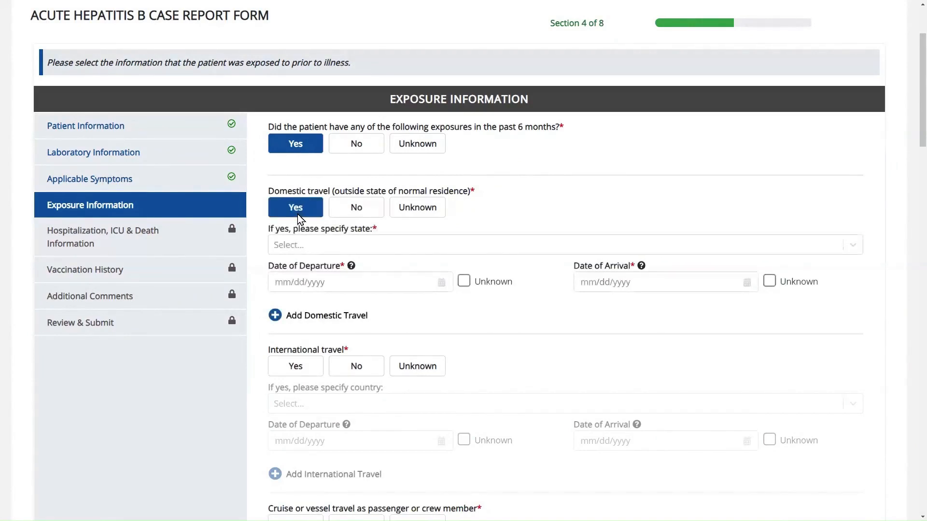
pyautogui.click(334, 247)
pyautogui.write('CO')
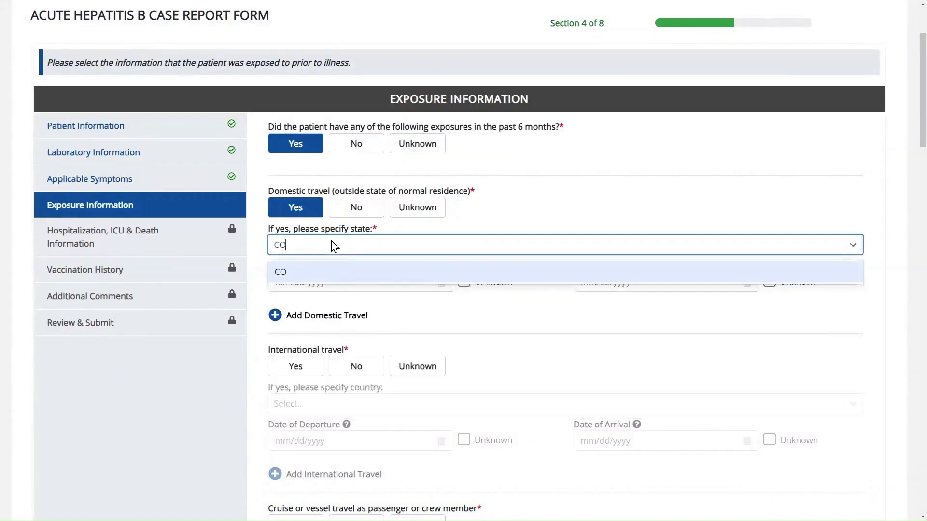
pyautogui.click(338, 268)
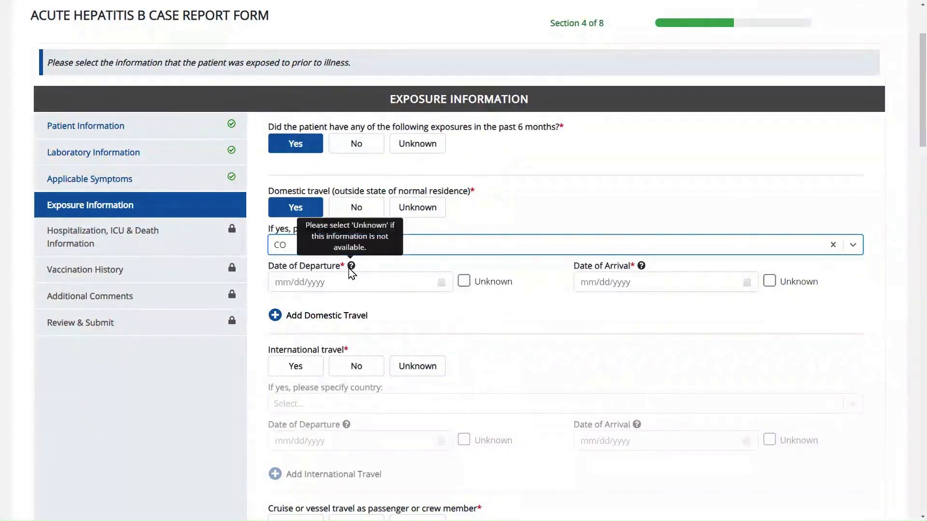
pyautogui.click(350, 284)
pyautogui.write('05/0')
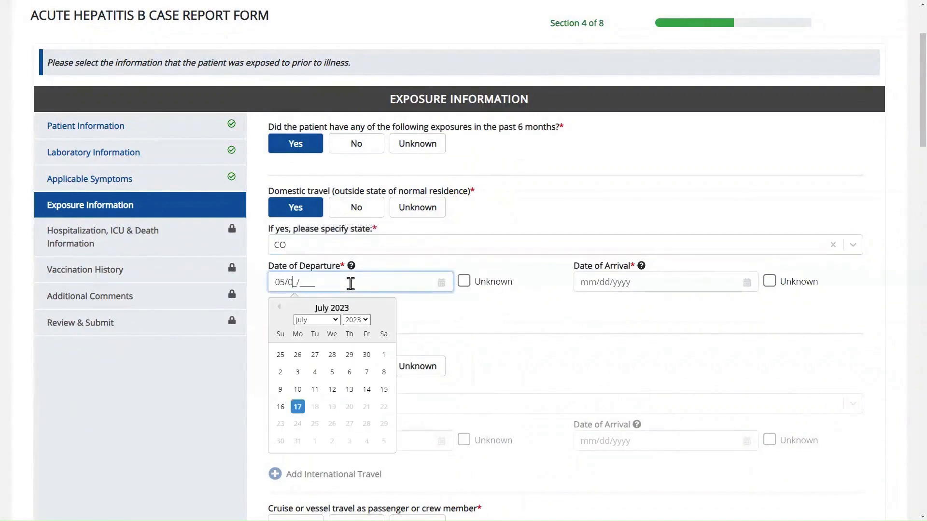
pyautogui.write('1/2023')
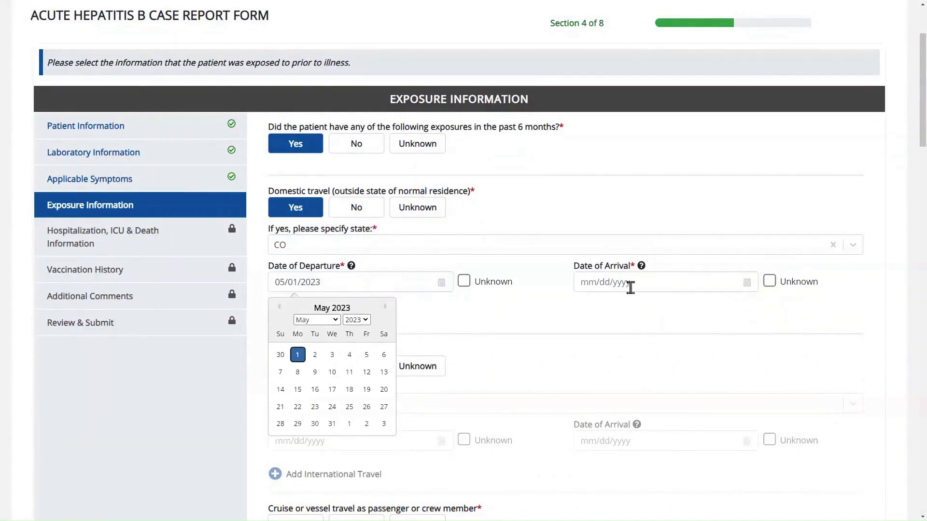
pyautogui.click(631, 288)
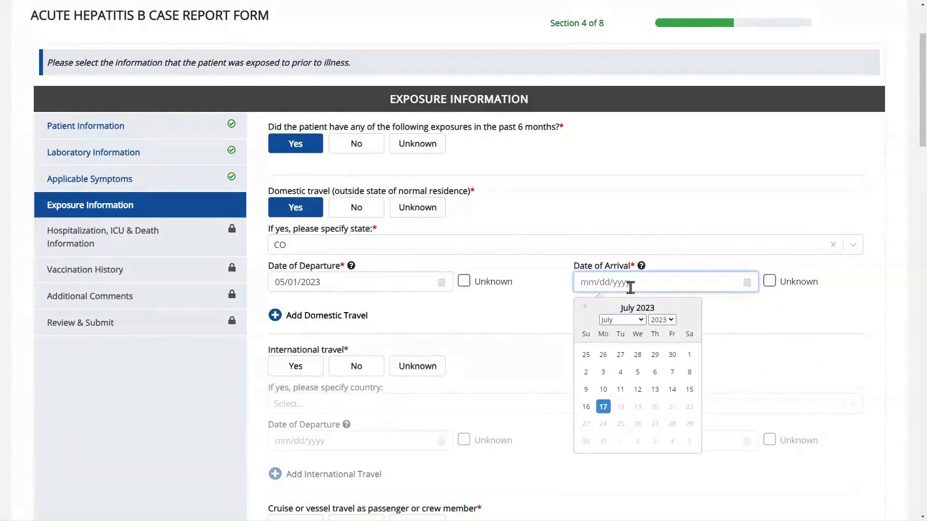
pyautogui.write('05052023')
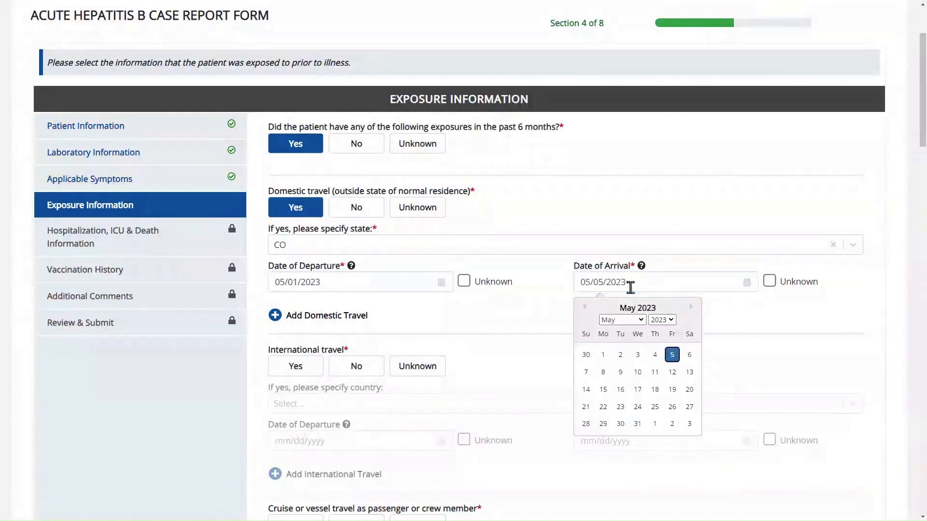
pyautogui.click(509, 326)
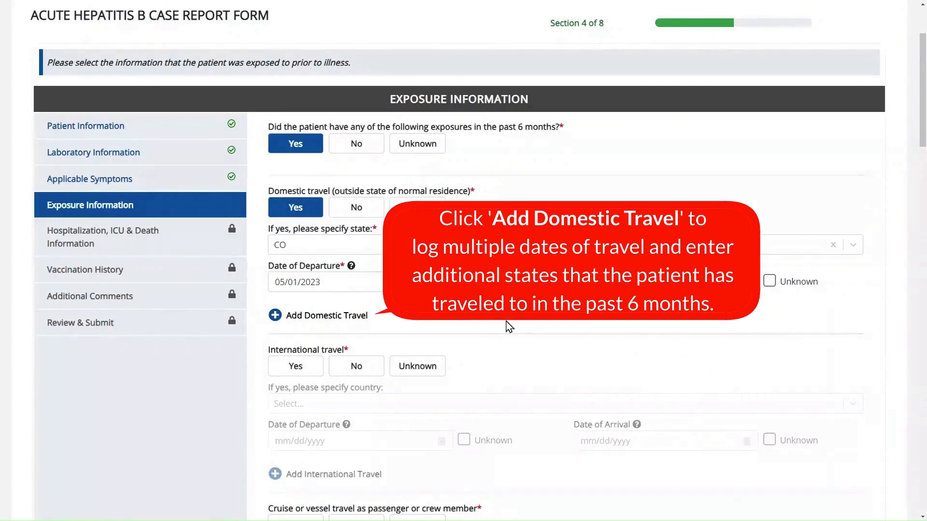
# - Add a second domestic trip to CA, departing 01/20/2023 and arriving 01/30/2023
pyautogui.click(358, 318)
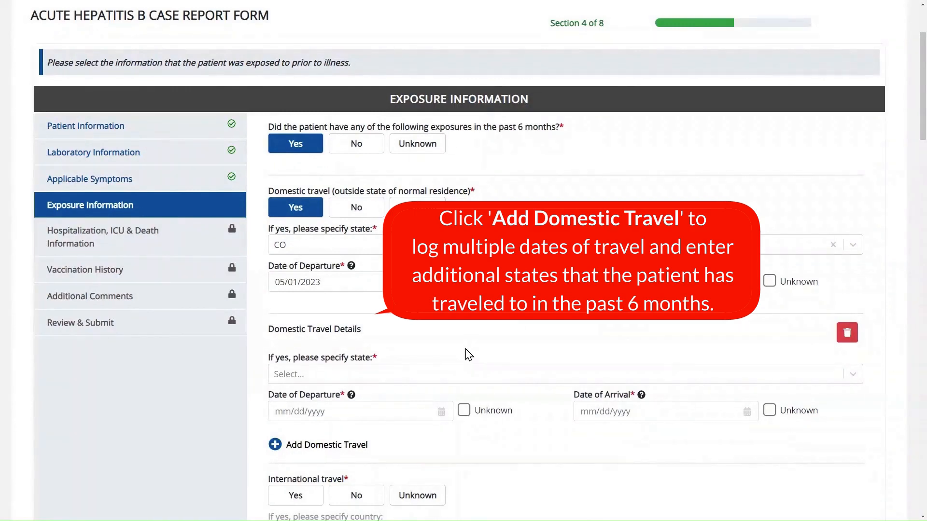
pyautogui.click(652, 377)
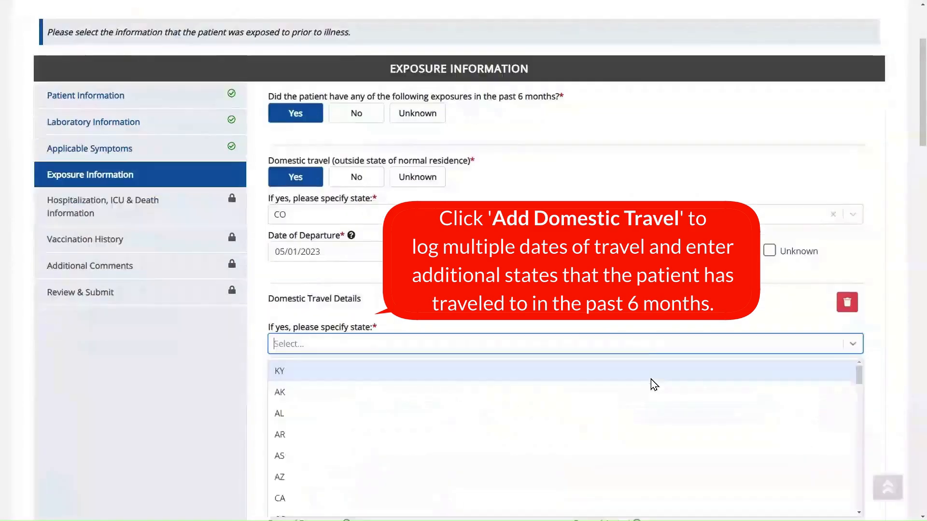
pyautogui.write('CA')
pyautogui.click(651, 378)
pyautogui.click(387, 380)
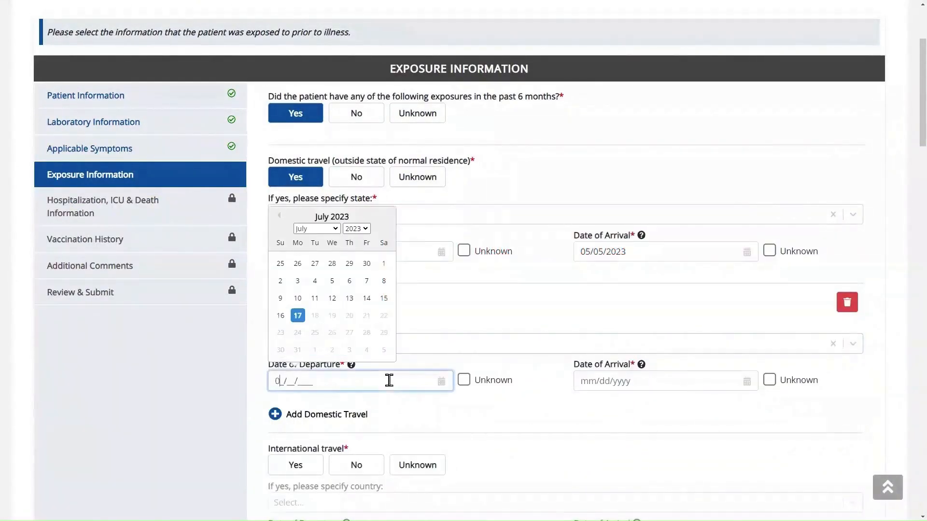
pyautogui.write('01/20/2023')
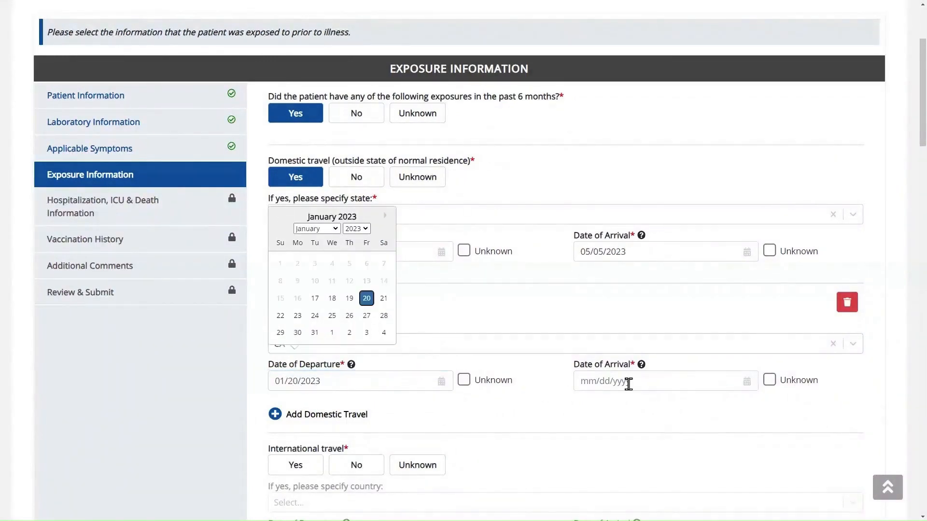
pyautogui.click(629, 381)
pyautogui.write('01/')
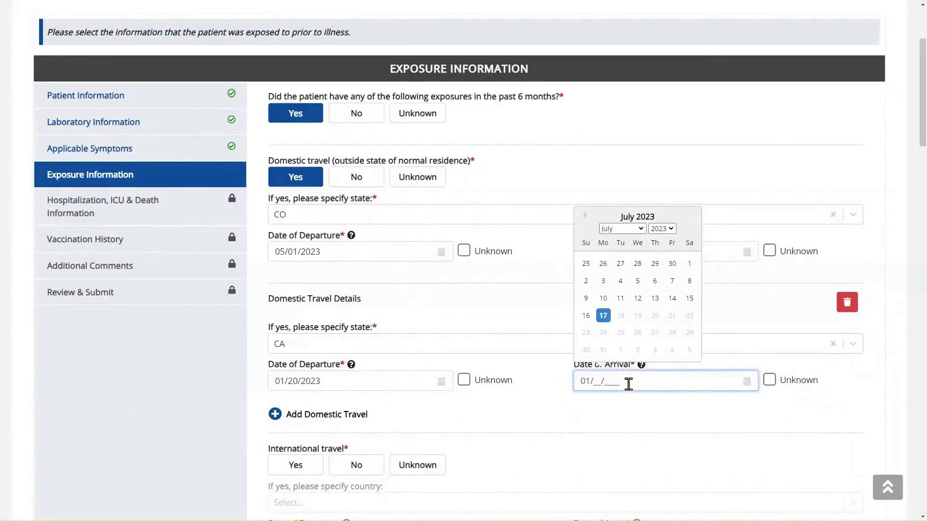
pyautogui.write('30/2023')
pyautogui.click(567, 424)
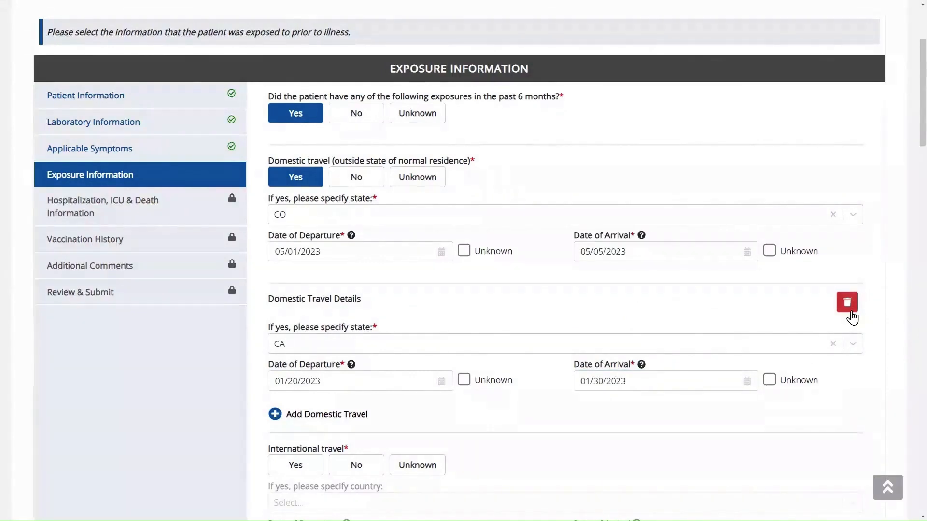
# - Record international travel Yes to CANADA, departing 04/15/2023 and arriving 04/20/2023
pyautogui.scroll(-6, 668, 420)
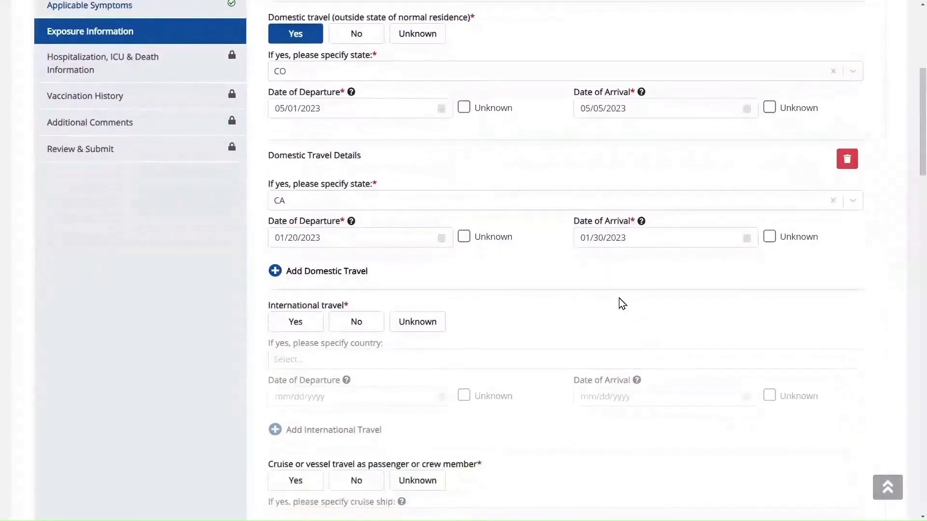
pyautogui.scroll(-2, 536, 199)
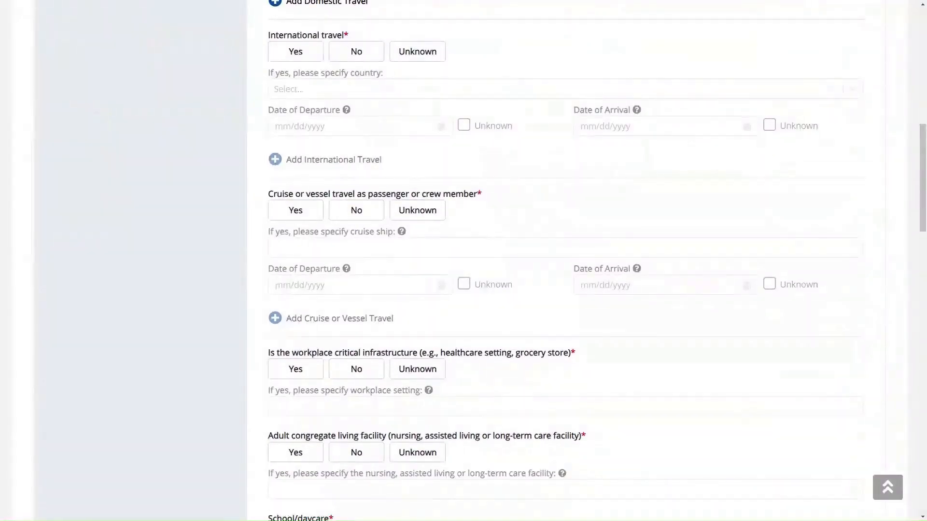
pyautogui.click(311, 62)
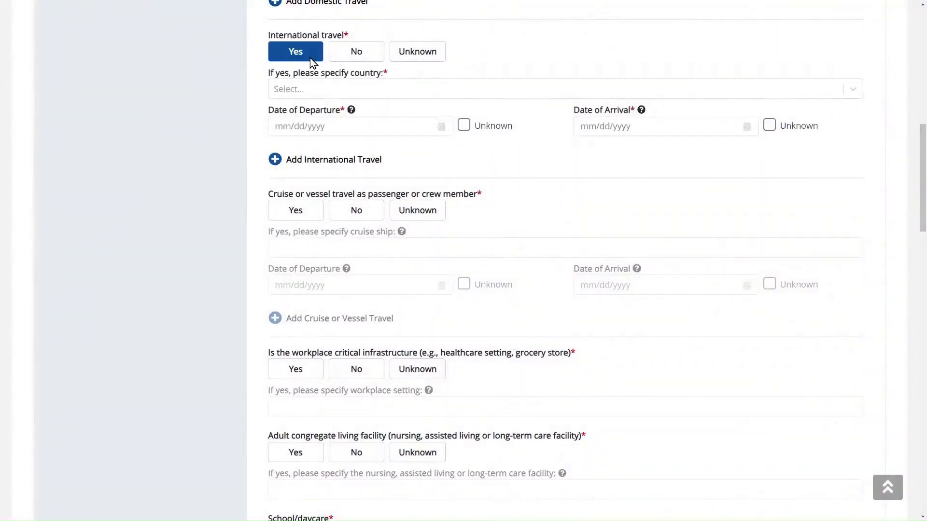
pyautogui.click(394, 94)
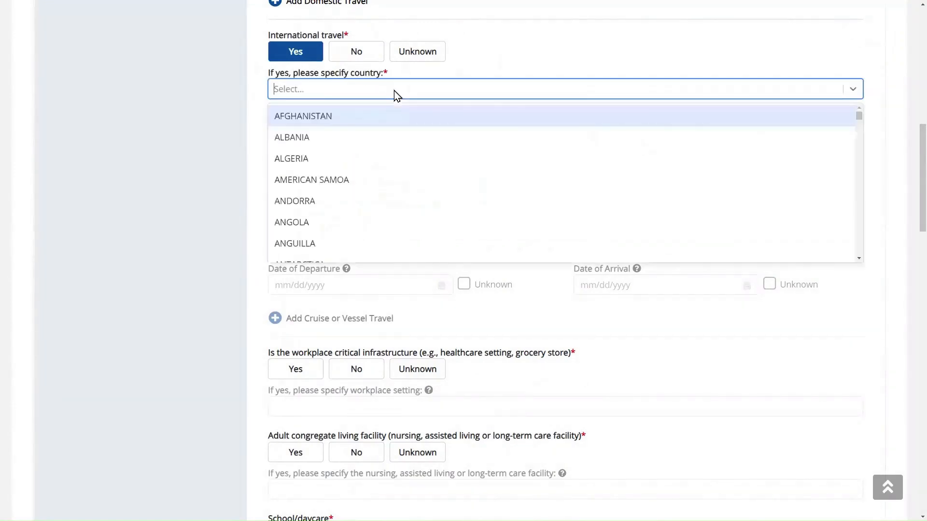
pyautogui.write('Can')
pyautogui.click(392, 107)
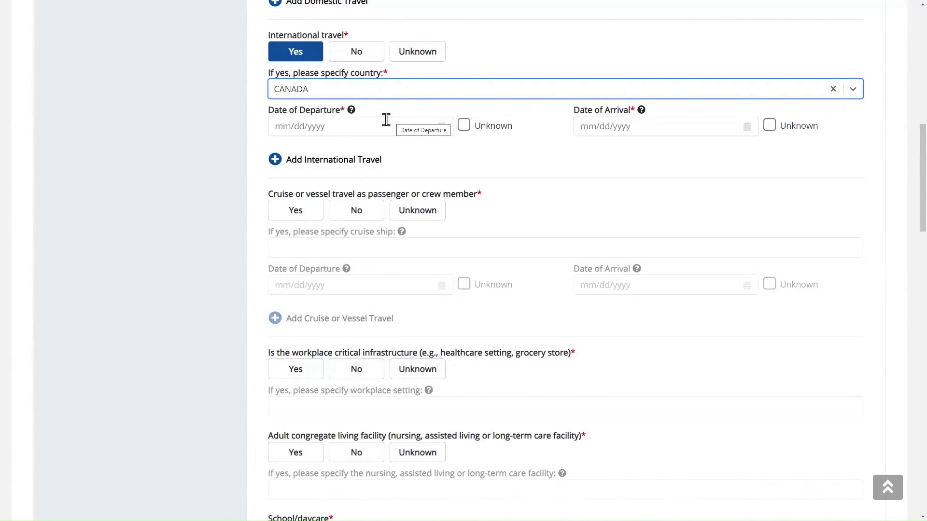
pyautogui.click(387, 120)
pyautogui.write('04/15/20')
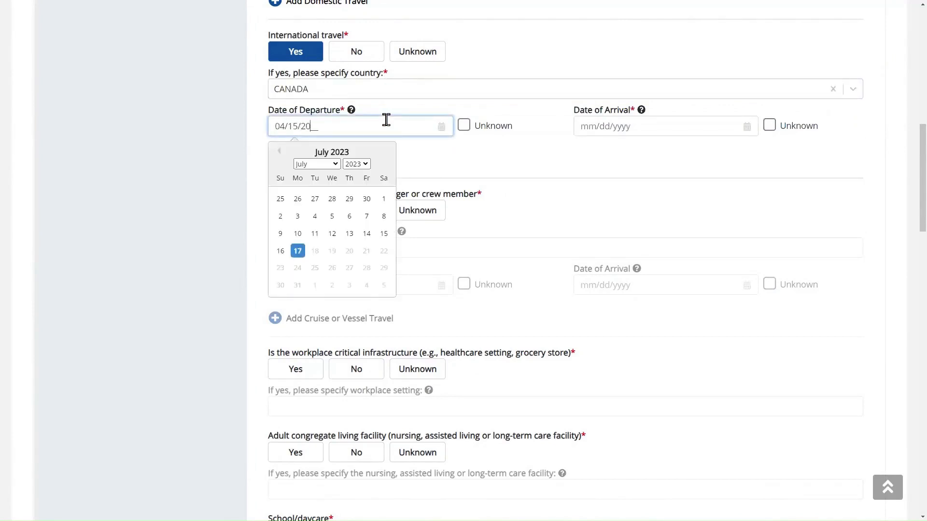
pyautogui.write('23')
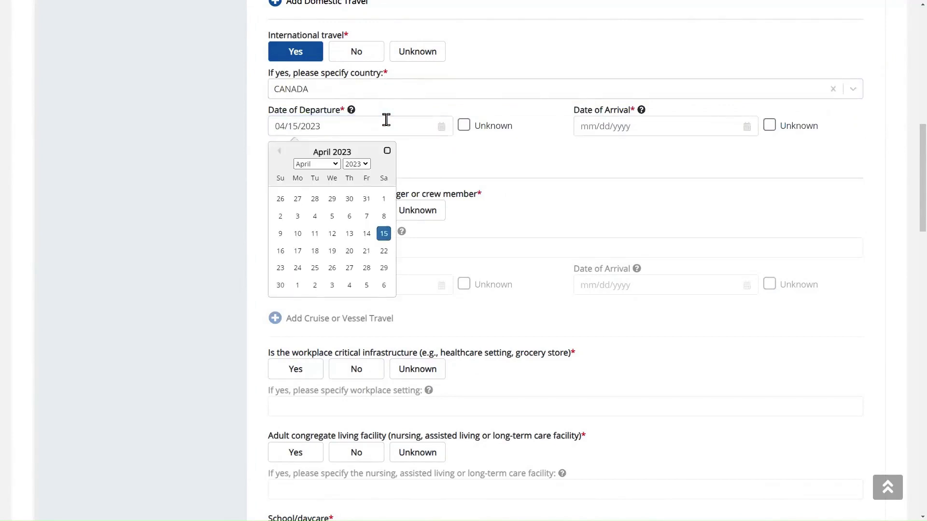
pyautogui.click(587, 131)
pyautogui.write('04/20/')
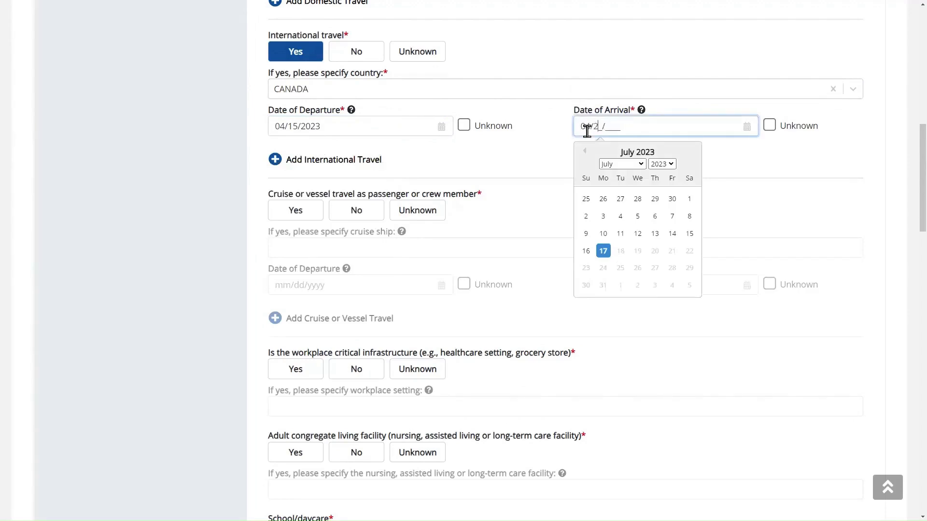
pyautogui.write('2023')
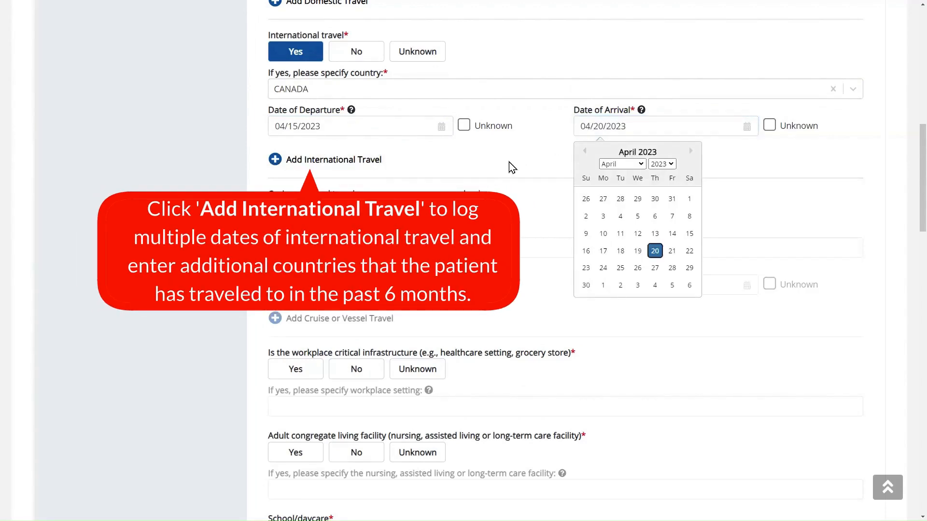
pyautogui.click(512, 166)
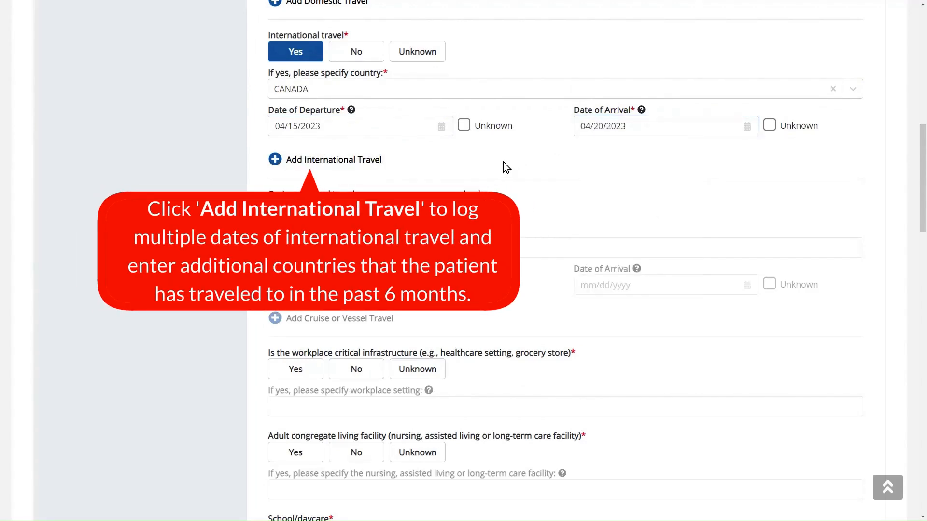
pyautogui.click(368, 169)
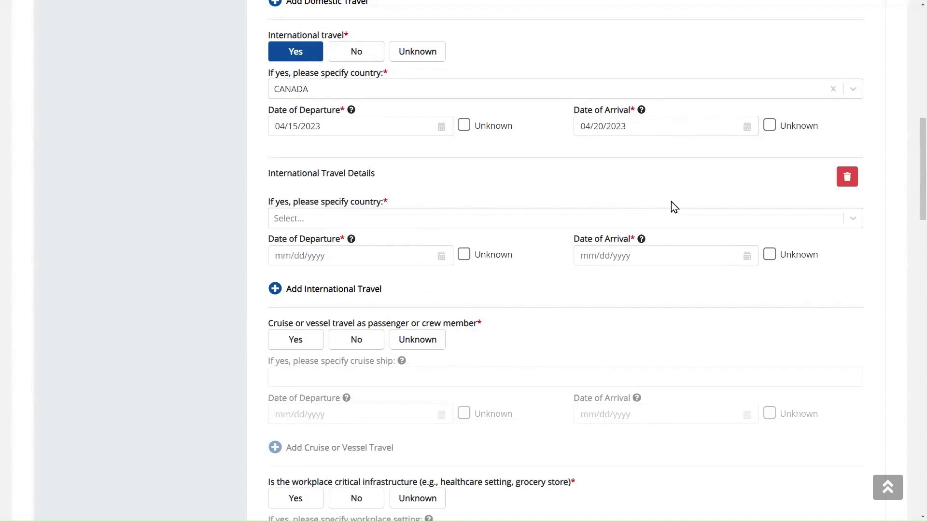
pyautogui.click(840, 189)
pyautogui.scroll(-2, 774, 212)
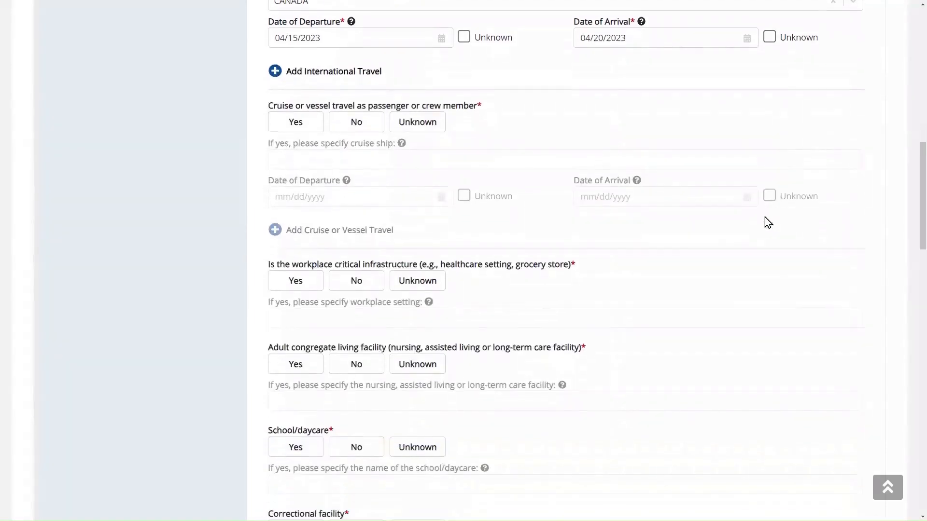
pyautogui.scroll(-2, 768, 223)
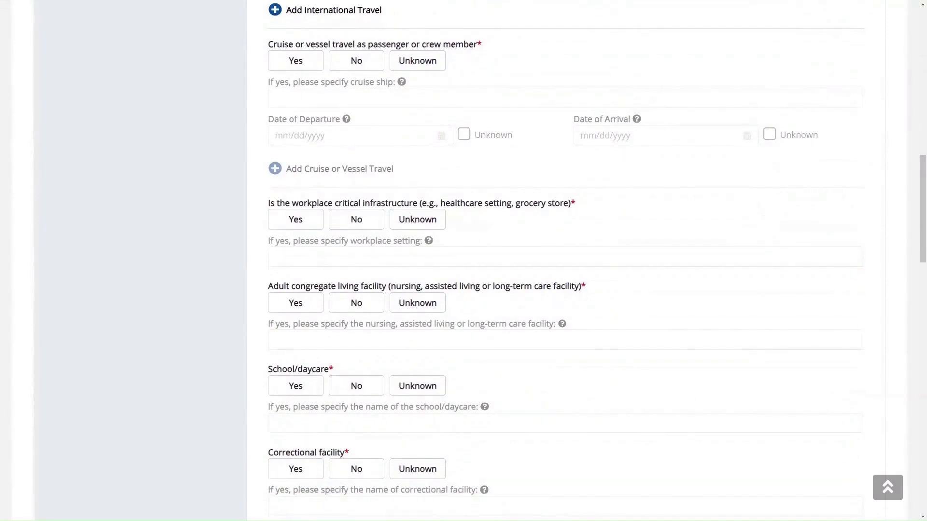
# - Record cruise travel Yes on Carnival Cruise, departing 03/01/2023 and arriving 03/15/2023
pyautogui.click(292, 67)
pyautogui.click(383, 99)
pyautogui.moveTo(406, 83)
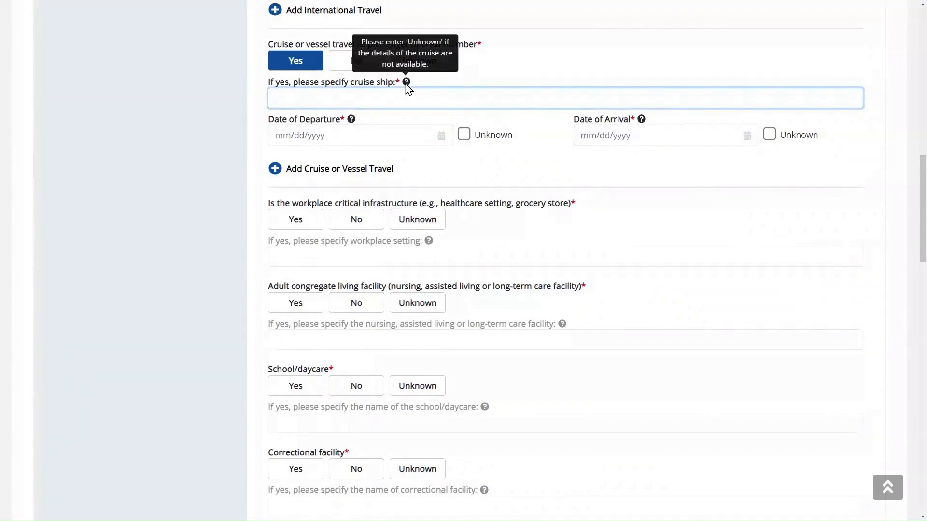
pyautogui.write('Carnival Cruise')
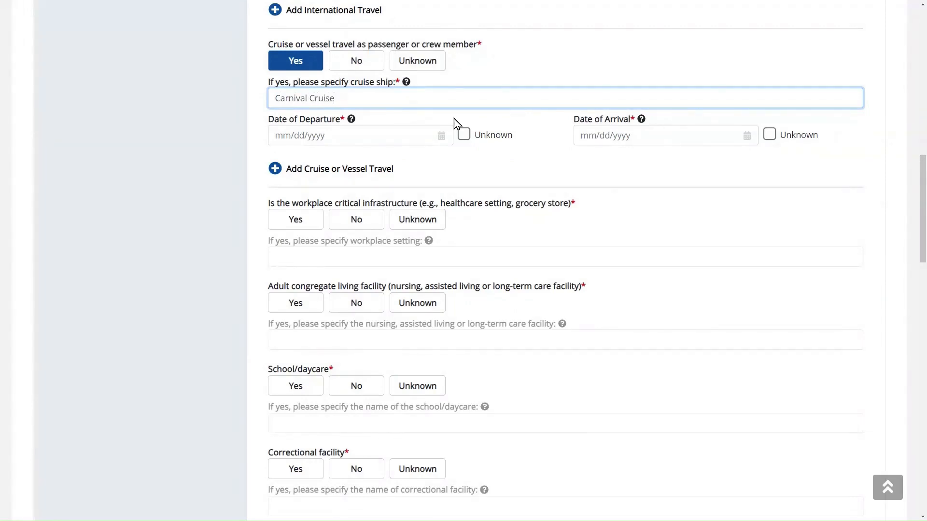
pyautogui.click(374, 135)
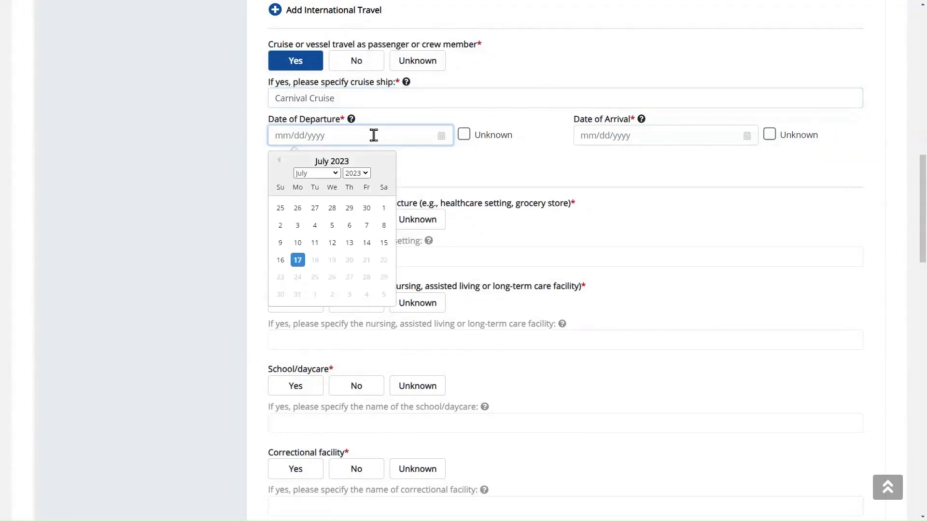
pyautogui.write('03/01/2023')
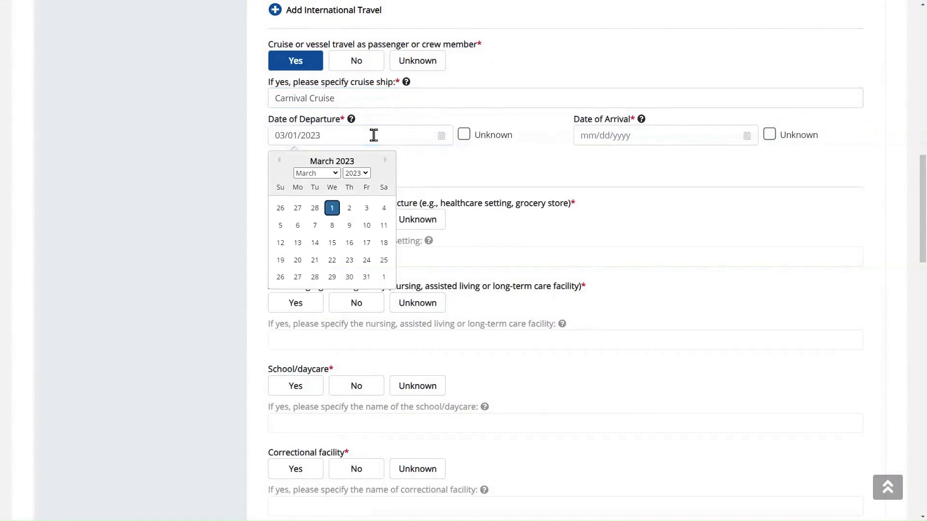
pyautogui.click(652, 141)
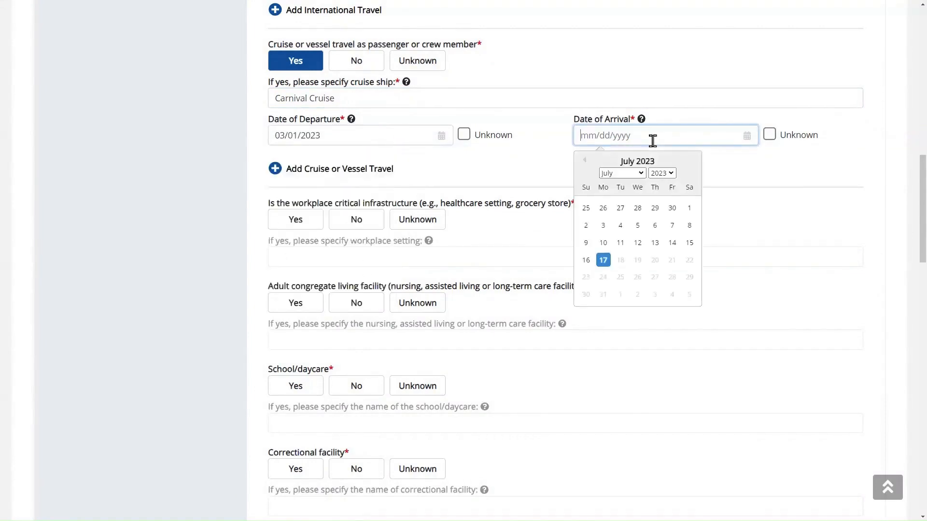
pyautogui.write('03152023')
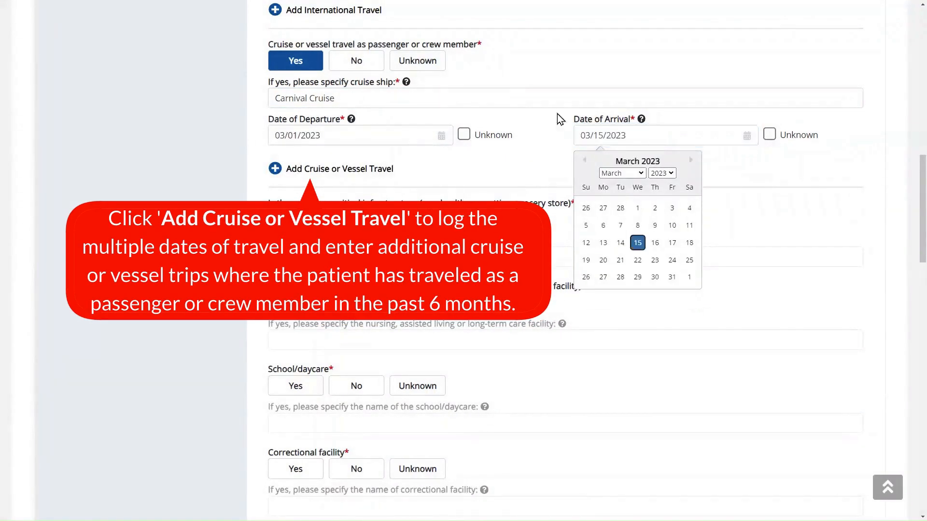
pyautogui.click(530, 153)
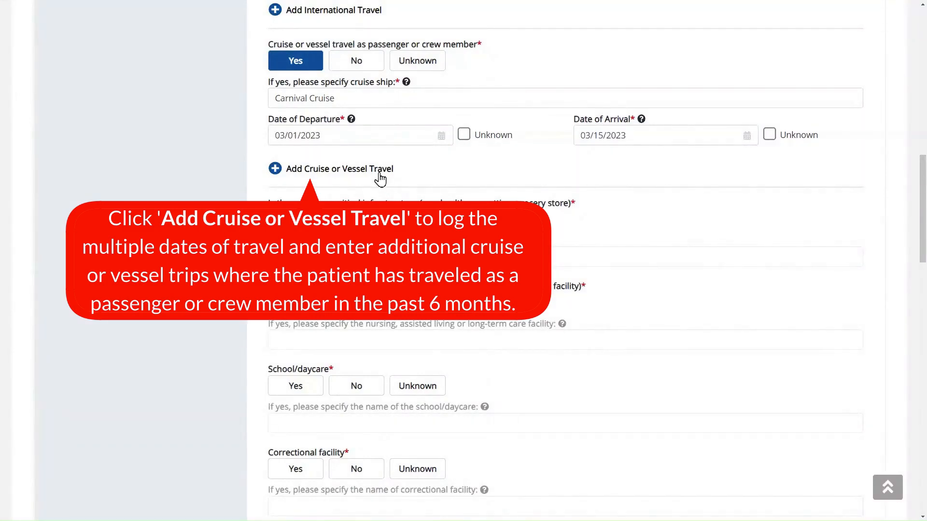
# - Add an extra cruise trip entry and then delete it
pyautogui.click(379, 178)
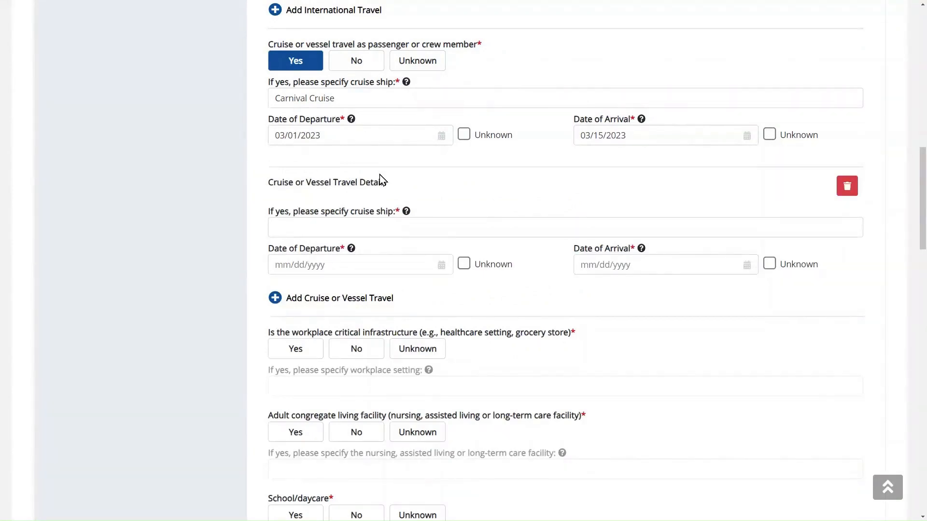
pyautogui.click(843, 195)
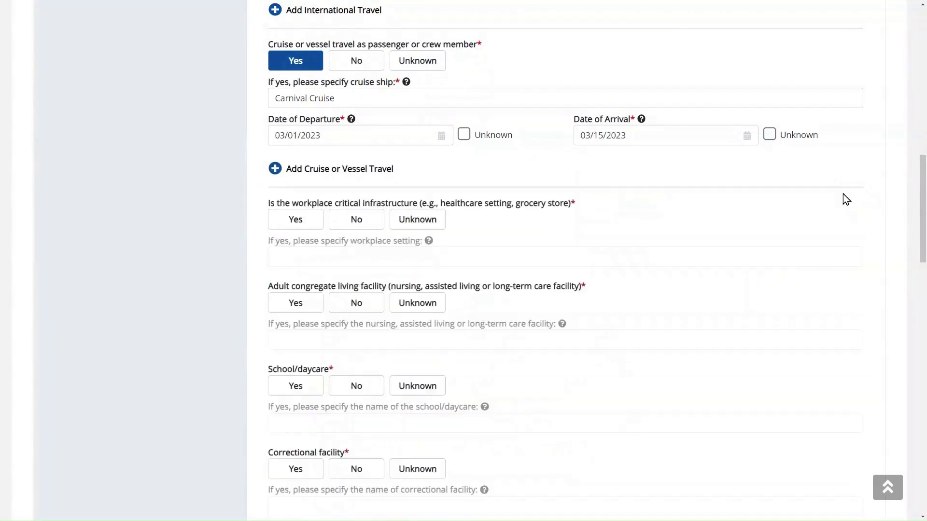
pyautogui.scroll(-2, 820, 200)
# - Scroll down through the remaining Exposure Information questions
pyautogui.scroll(-2, 675, 140)
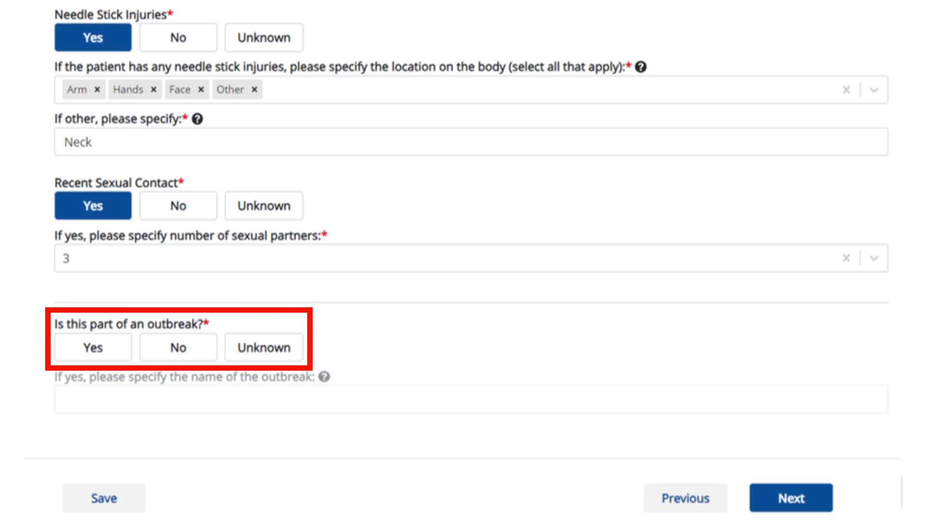
# - Mark the case as part of an outbreak named 'Unknown'
pyautogui.click(93, 347)
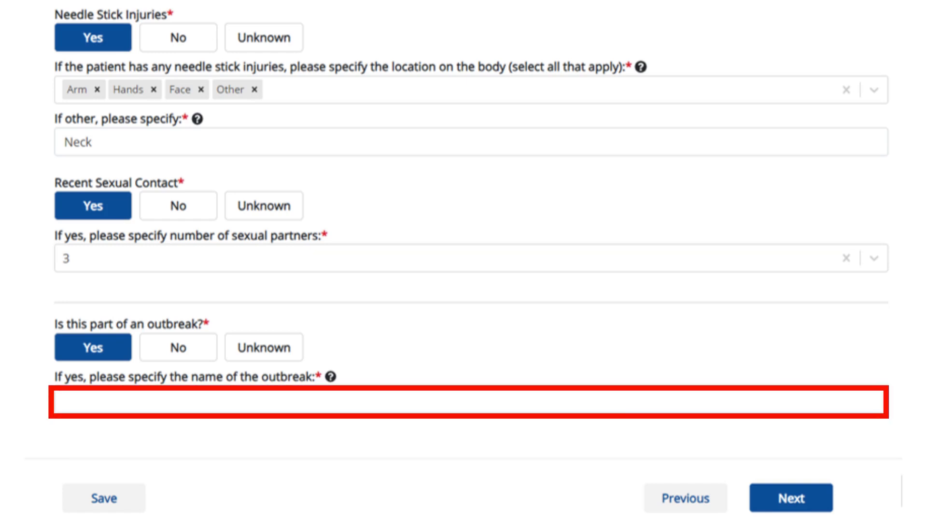
pyautogui.write('Unknown')
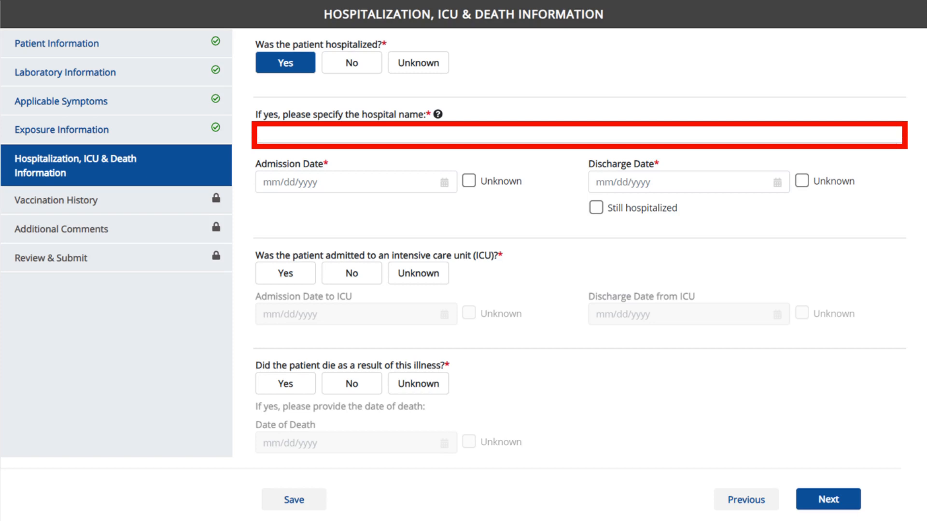
# - Enter hospital Test Hospital with admission date 06/20/2023 and mark the patient as still hospitalized
pyautogui.write('Test Hospital')
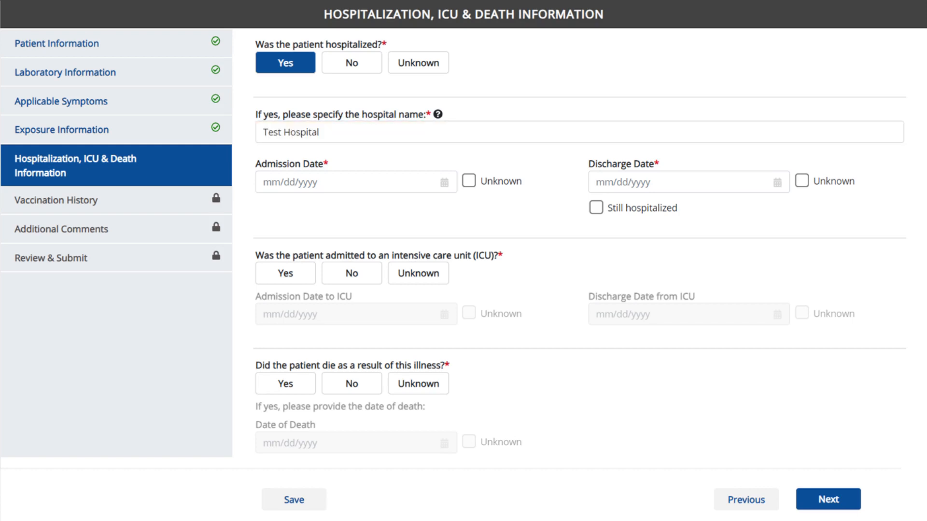
pyautogui.write('06/20/2023')
pyautogui.click(596, 208)
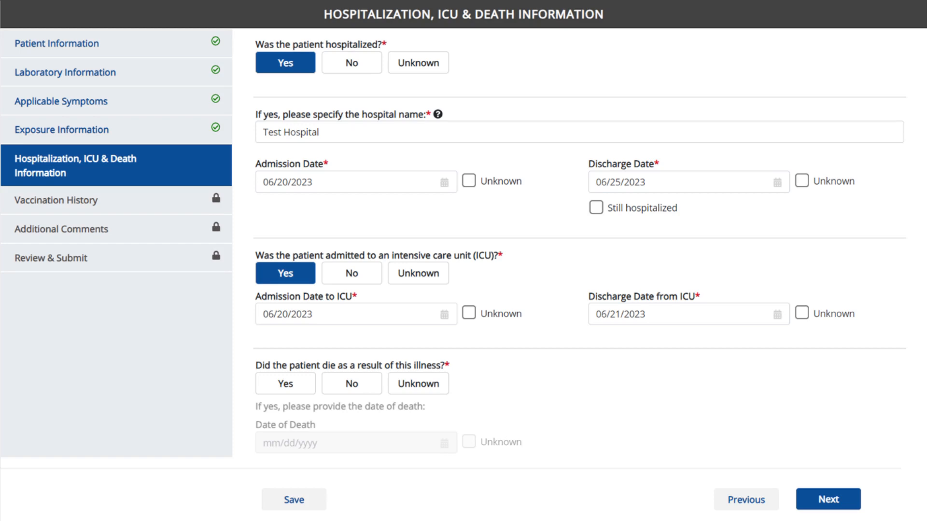
# - Answer No to whether the patient died of the illness, correcting an initial Yes
pyautogui.click(285, 384)
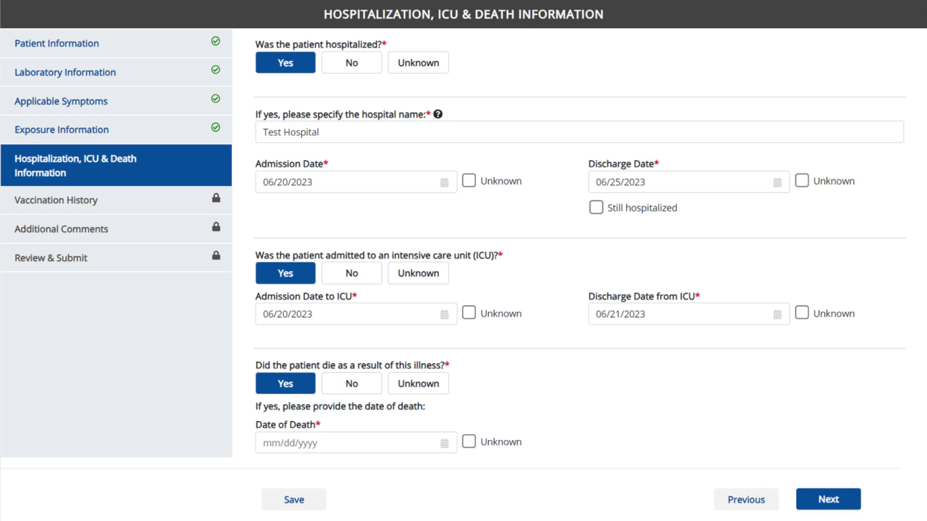
pyautogui.click(351, 384)
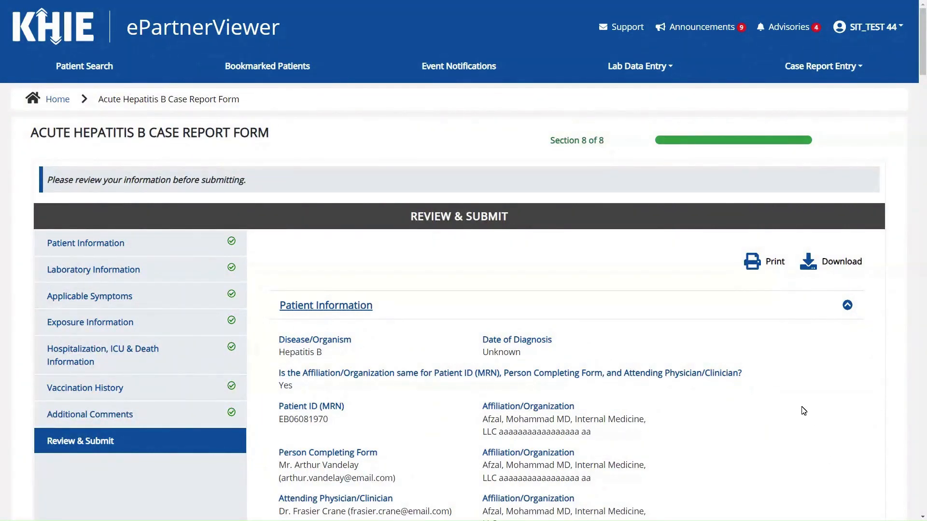
pyautogui.scroll(-3, 796, 404)
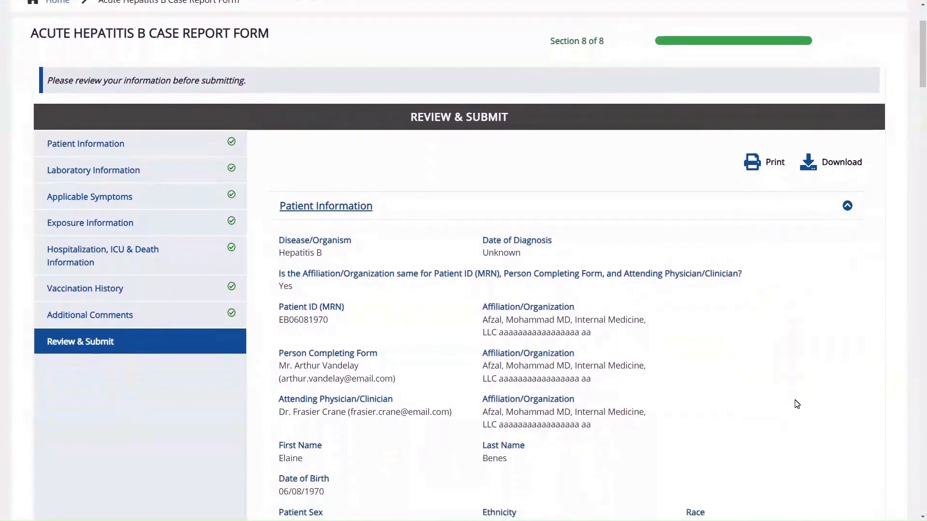
pyautogui.click(768, 147)
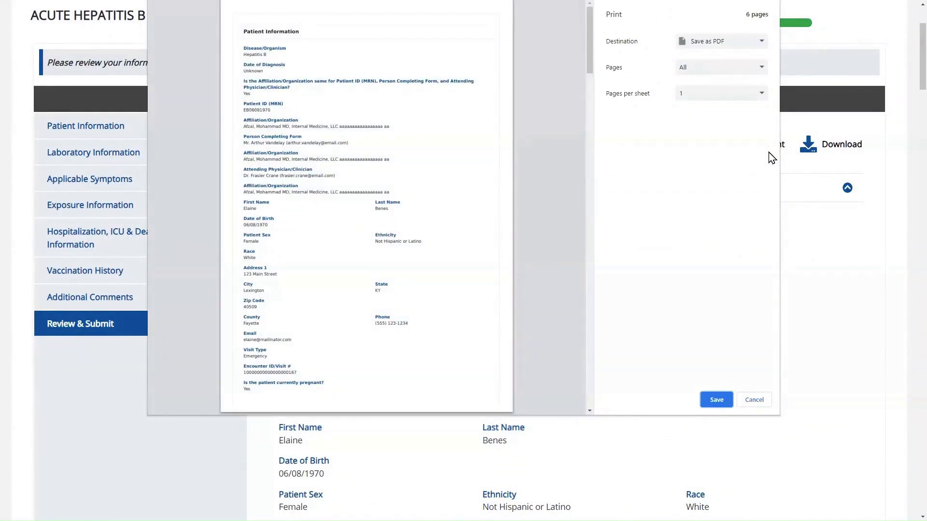
pyautogui.click(767, 401)
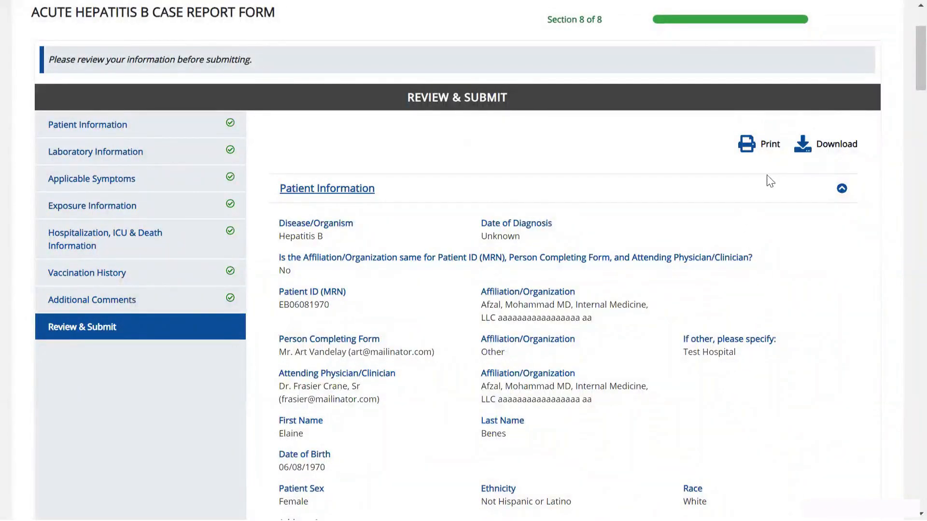
# - Download the completed case report as a PDF, dismiss the success message, and open the file
pyautogui.click(831, 150)
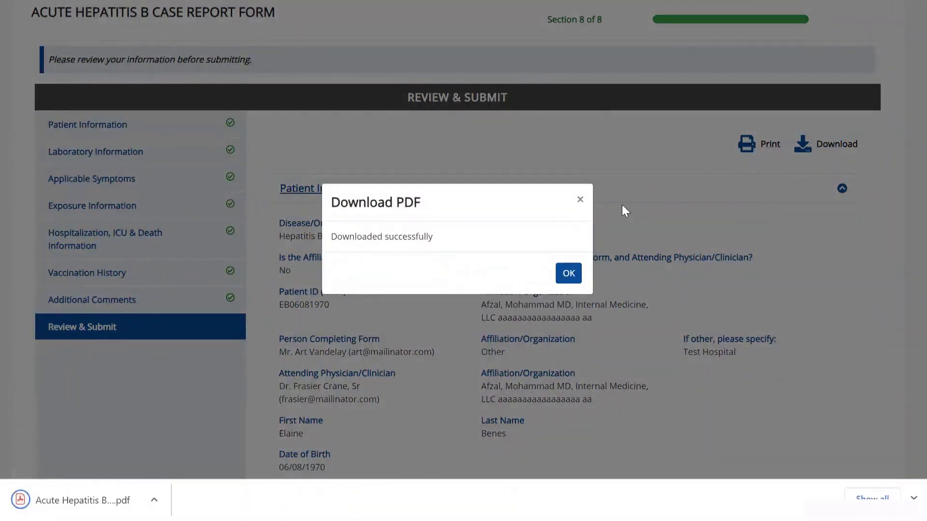
pyautogui.click(568, 274)
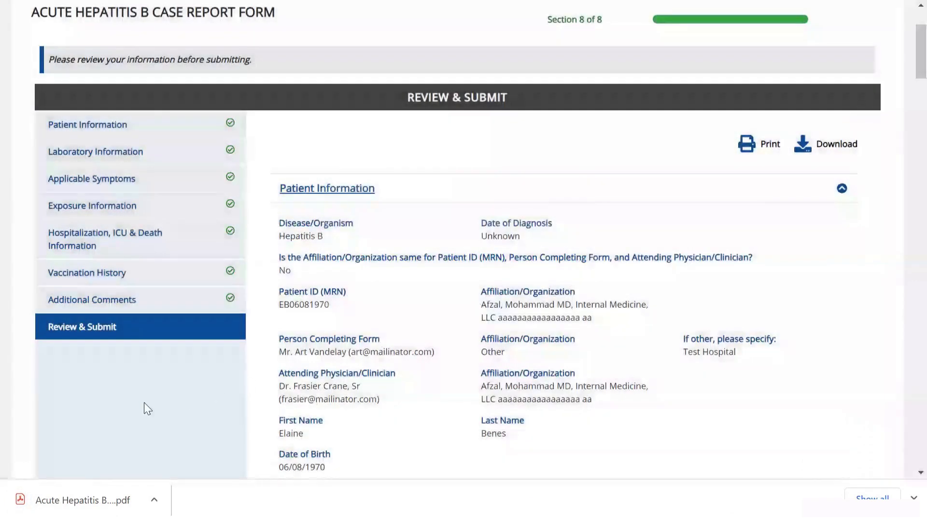
pyautogui.click(83, 501)
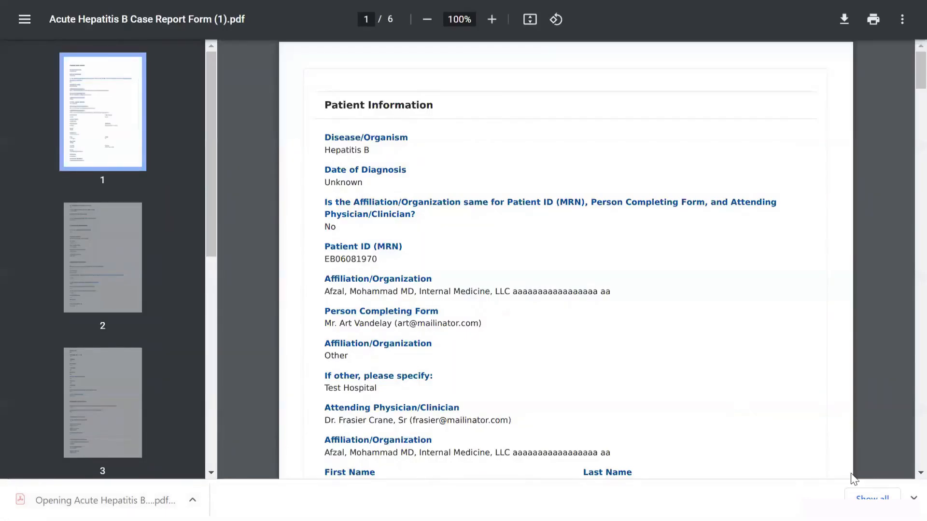
# - Close Chrome's download bar so the six-page PDF fills the window
pyautogui.click(913, 498)
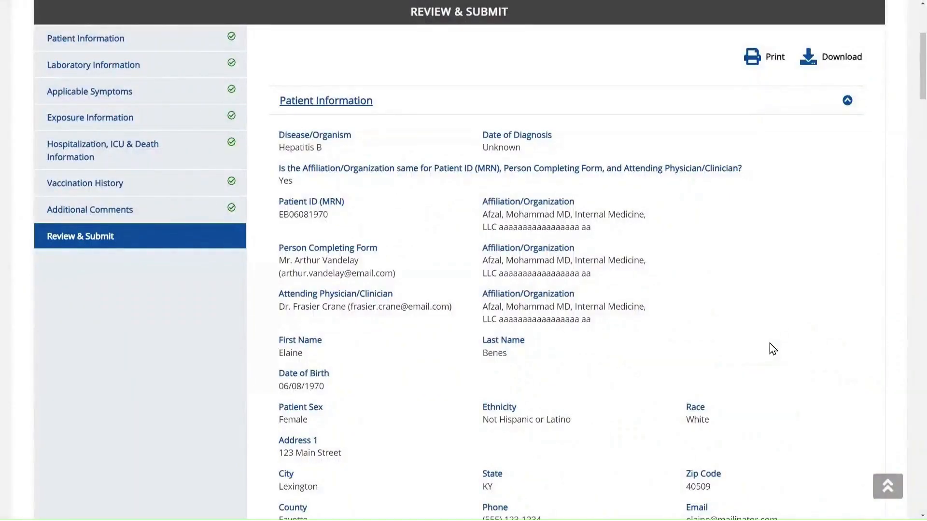
# - Collapse the Patient Information, Laboratory Information and Applicable Symptoms summary panels
pyautogui.scroll(-5, 770, 347)
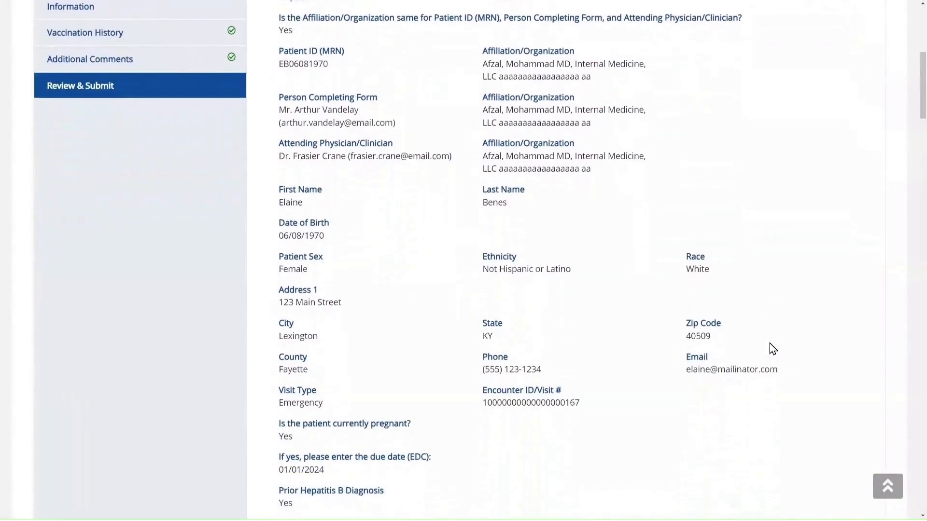
pyautogui.scroll(5, 769, 349)
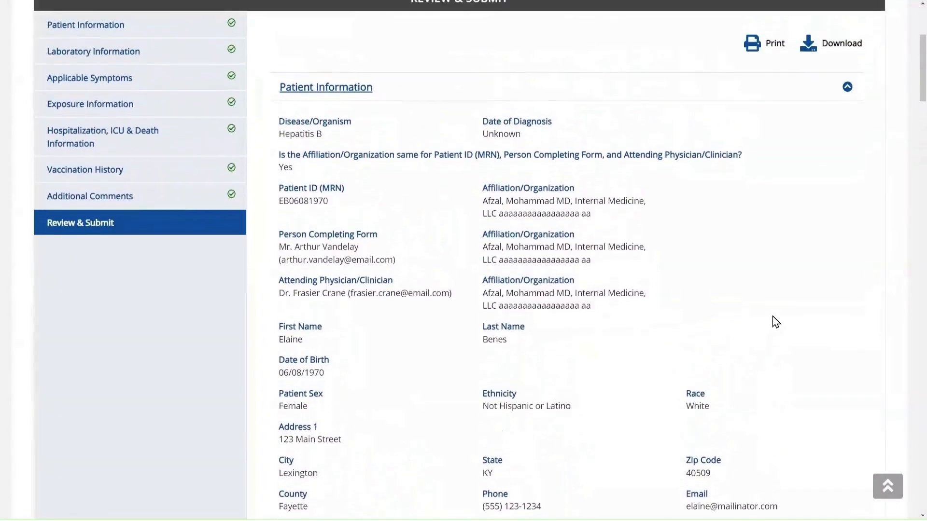
pyautogui.click(847, 101)
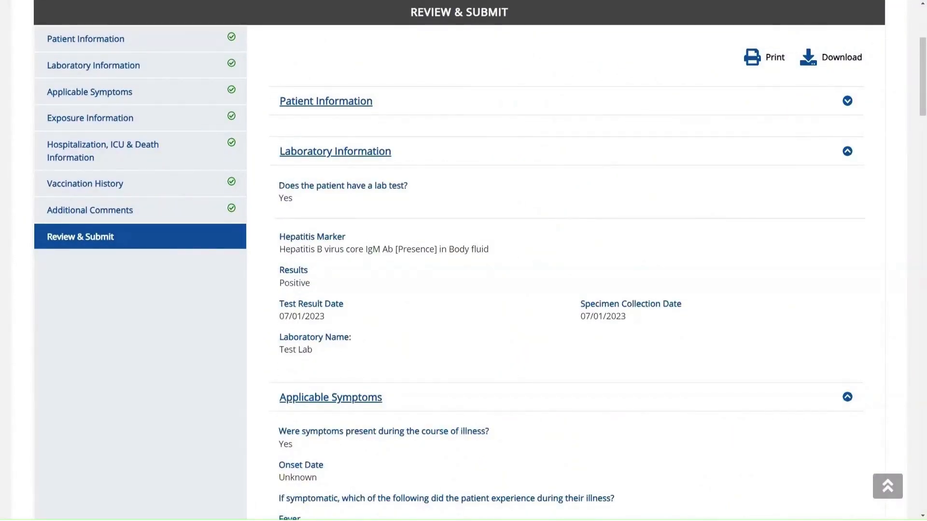
pyautogui.click(847, 152)
pyautogui.scroll(-4, 848, 236)
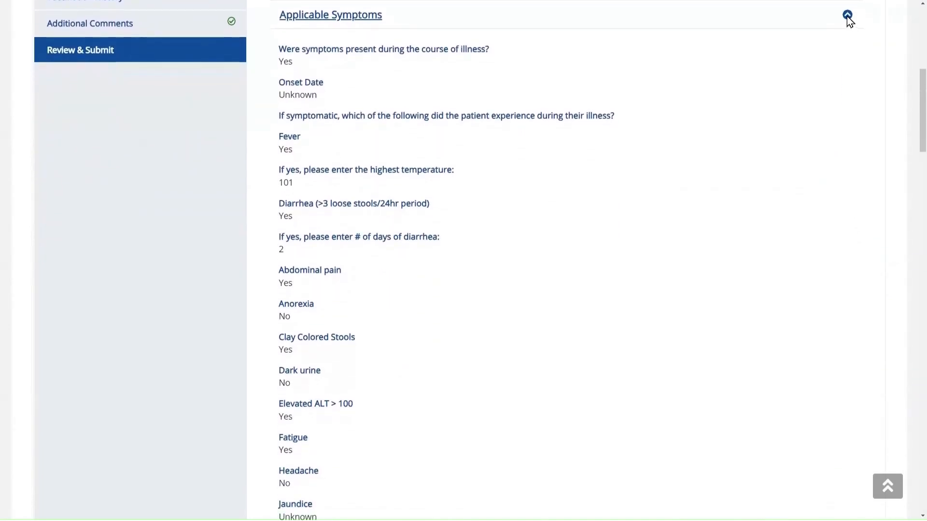
pyautogui.click(848, 16)
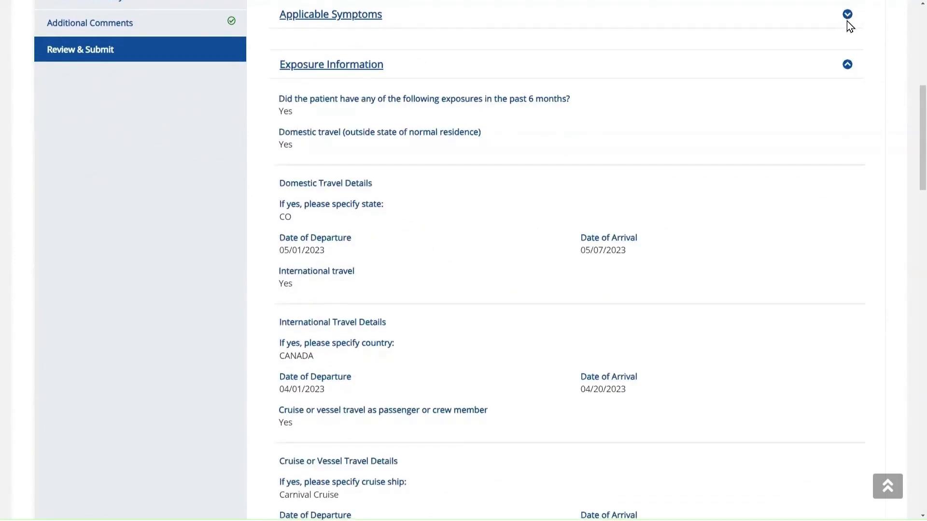
# - Scroll down the summary and open the Vaccination History section for editing
pyautogui.scroll(-1, 845, 39)
pyautogui.scroll(-9, 839, 65)
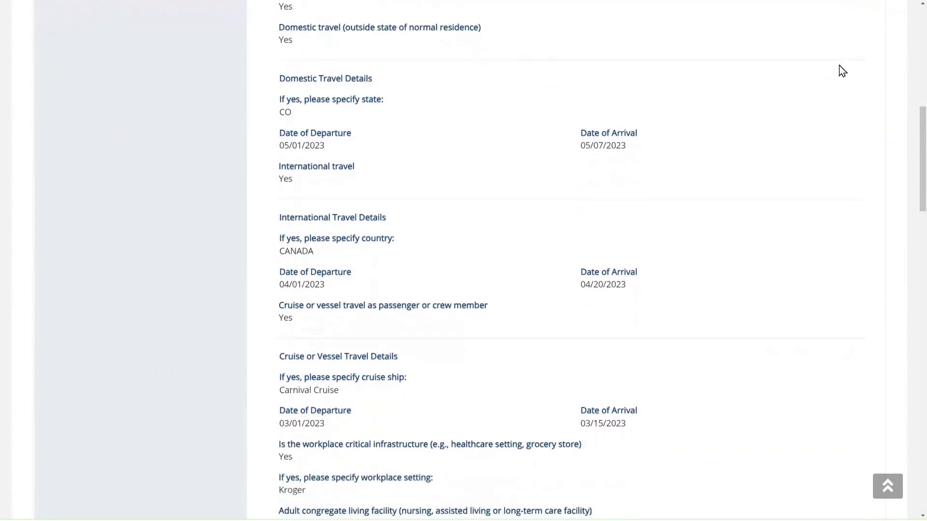
pyautogui.scroll(-14, 839, 66)
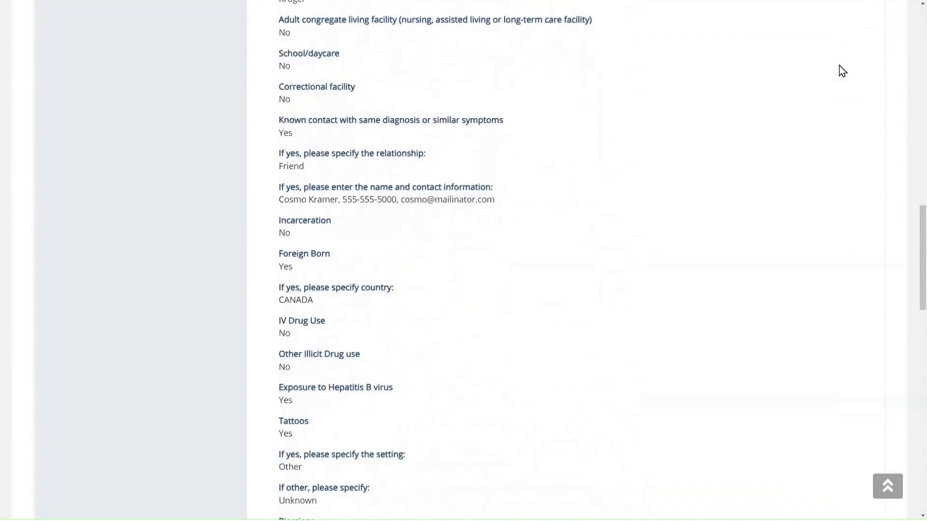
pyautogui.scroll(-5, 842, 71)
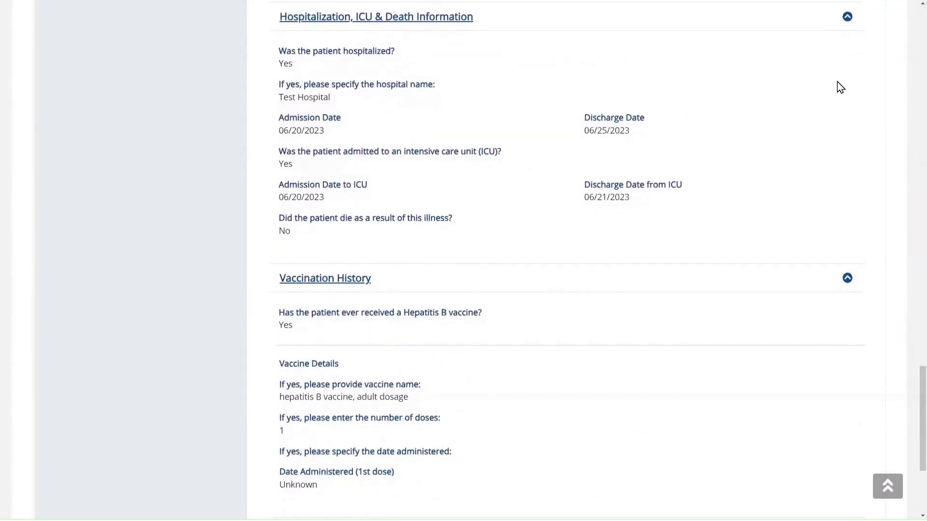
pyautogui.scroll(-1, 837, 82)
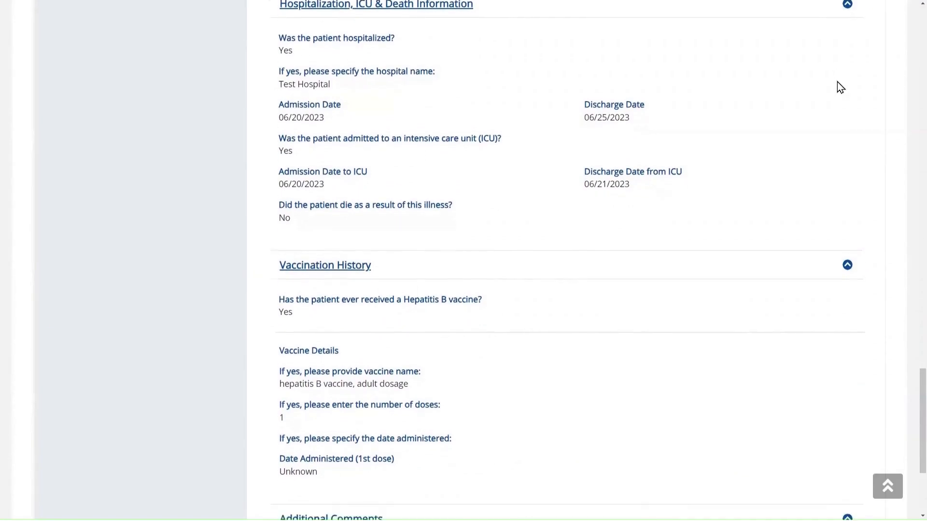
pyautogui.scroll(-2, 837, 82)
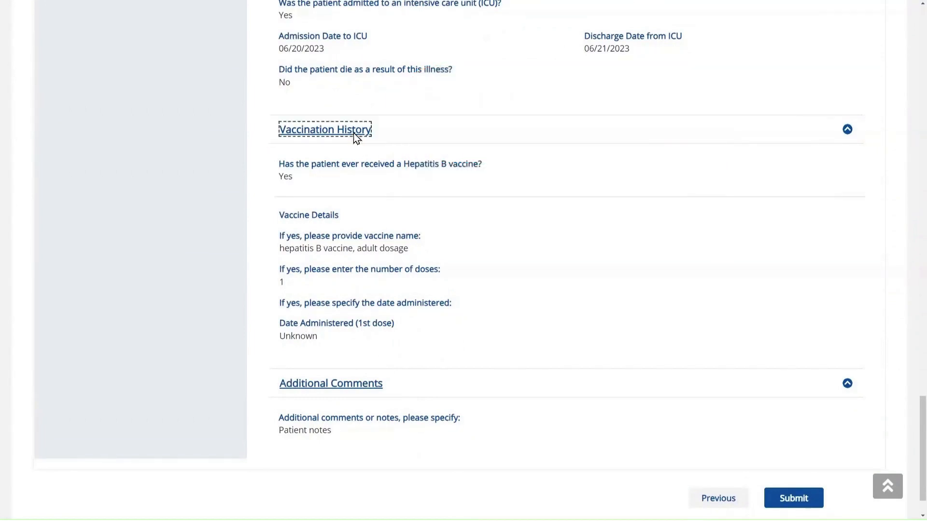
pyautogui.click(353, 134)
# - Change the vaccine name to 'Hep B, unspecified formulation' and return toward Review & Submit
pyautogui.scroll(-3, 358, 130)
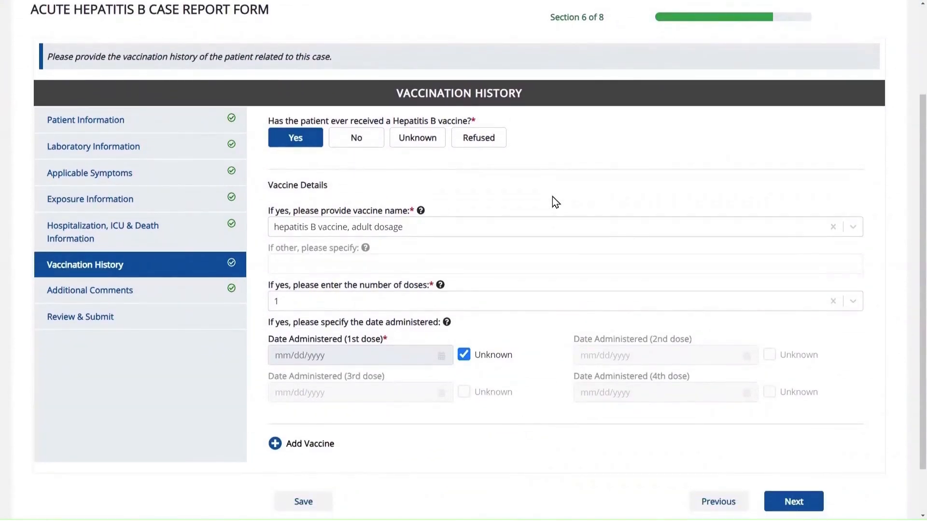
pyautogui.click(542, 230)
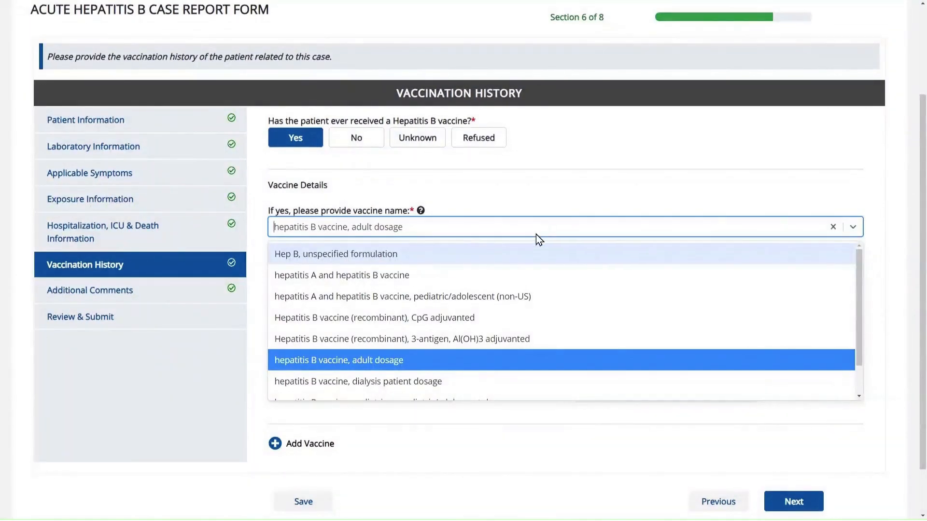
pyautogui.click(499, 256)
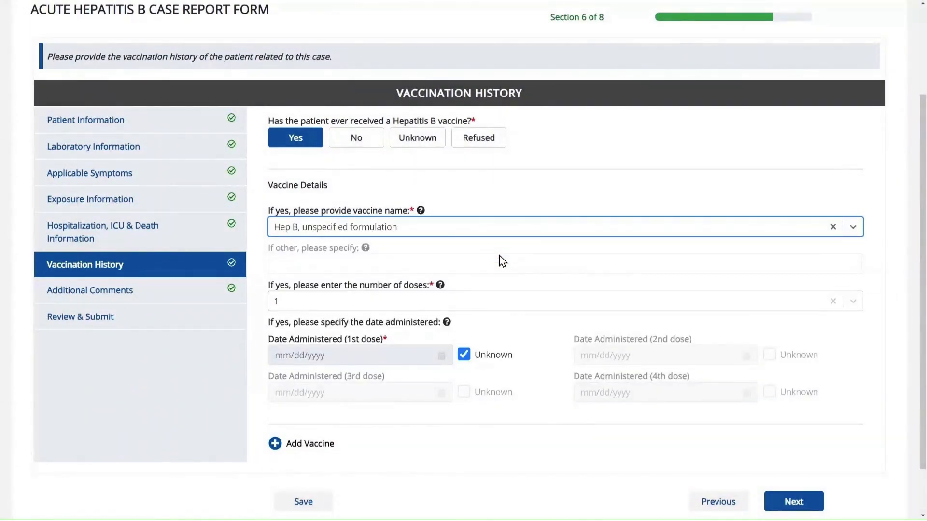
pyautogui.click(100, 322)
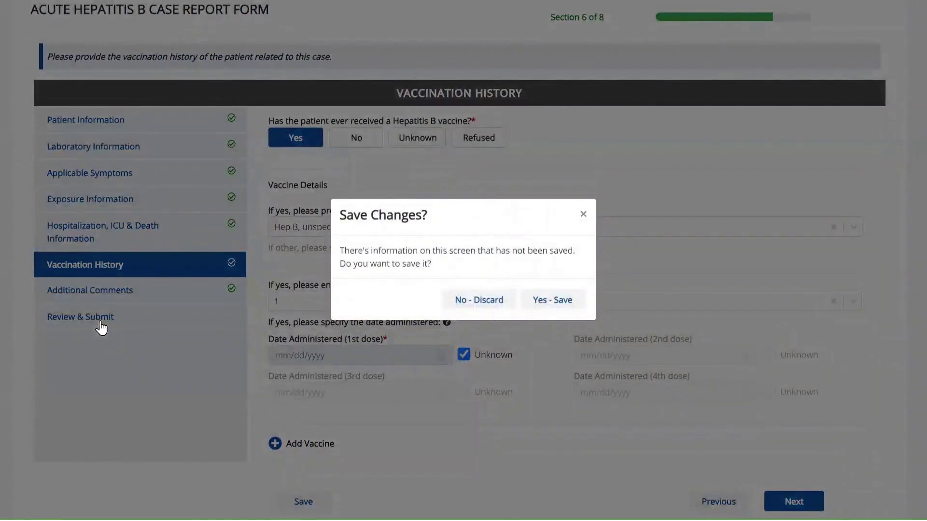
# - Save the vaccine change and scroll to check Vaccination History lists 'Hep B, unspecified formulation'
pyautogui.click(546, 300)
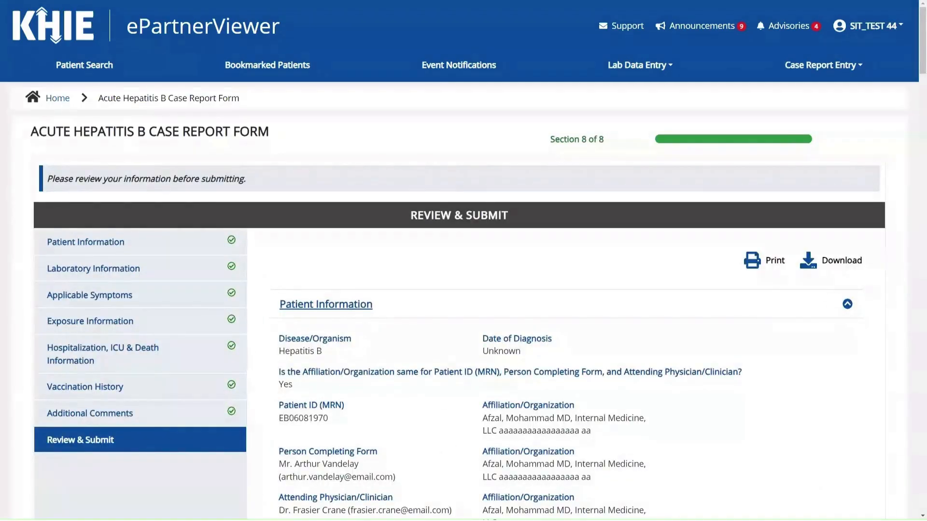
pyautogui.scroll(-6, 762, 422)
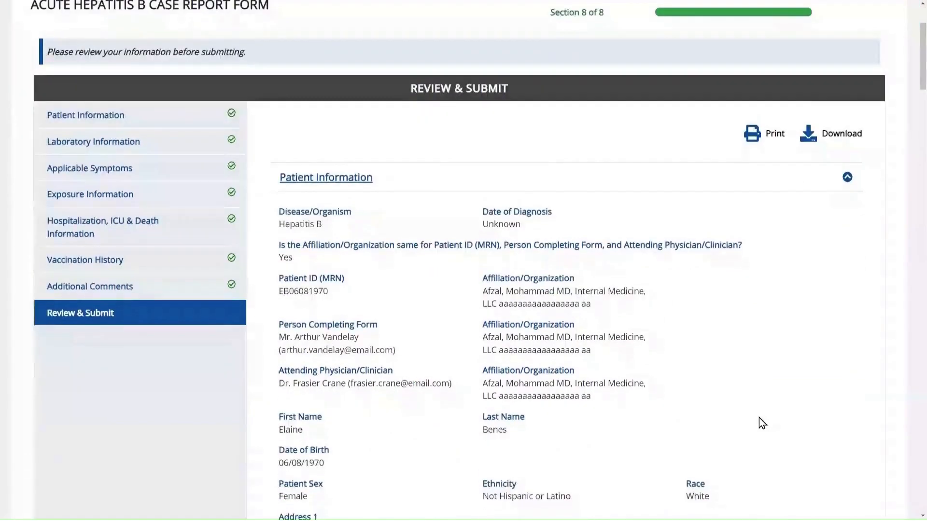
pyautogui.scroll(-12, 762, 423)
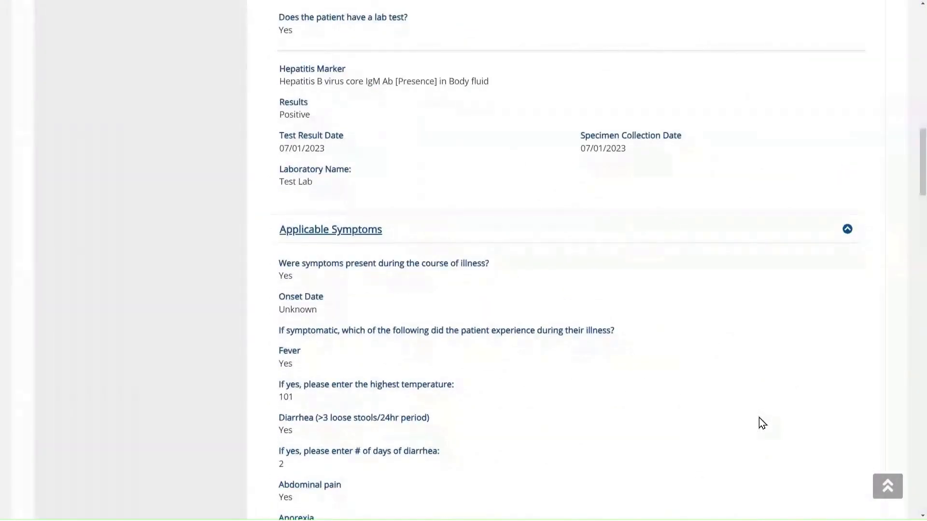
pyautogui.scroll(-15, 759, 419)
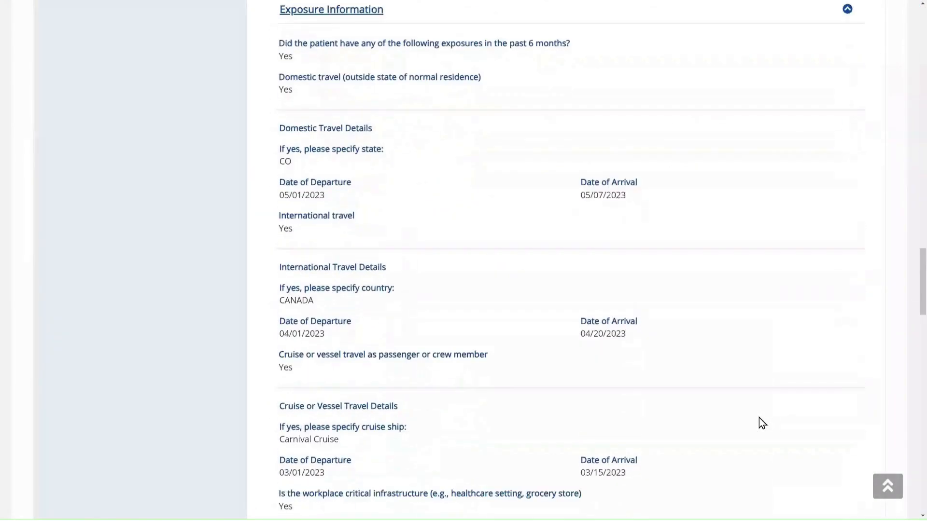
pyautogui.scroll(-15, 759, 418)
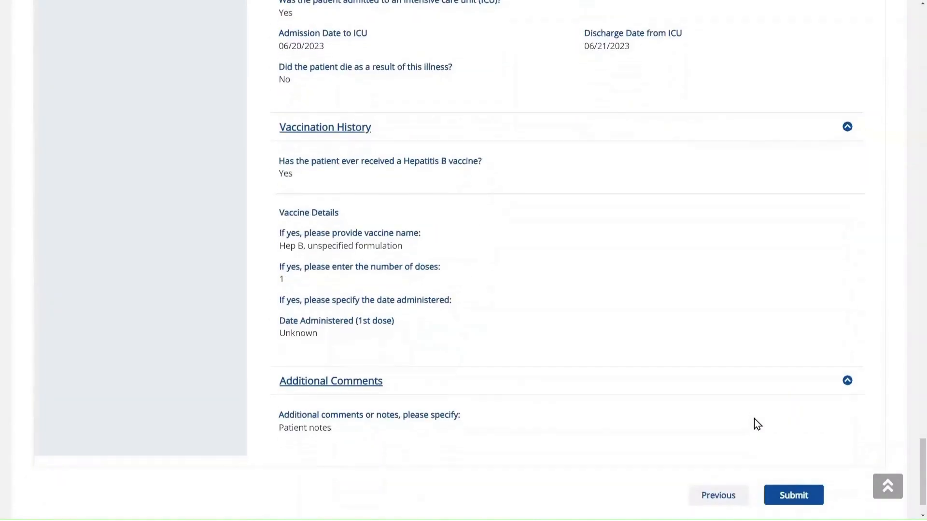